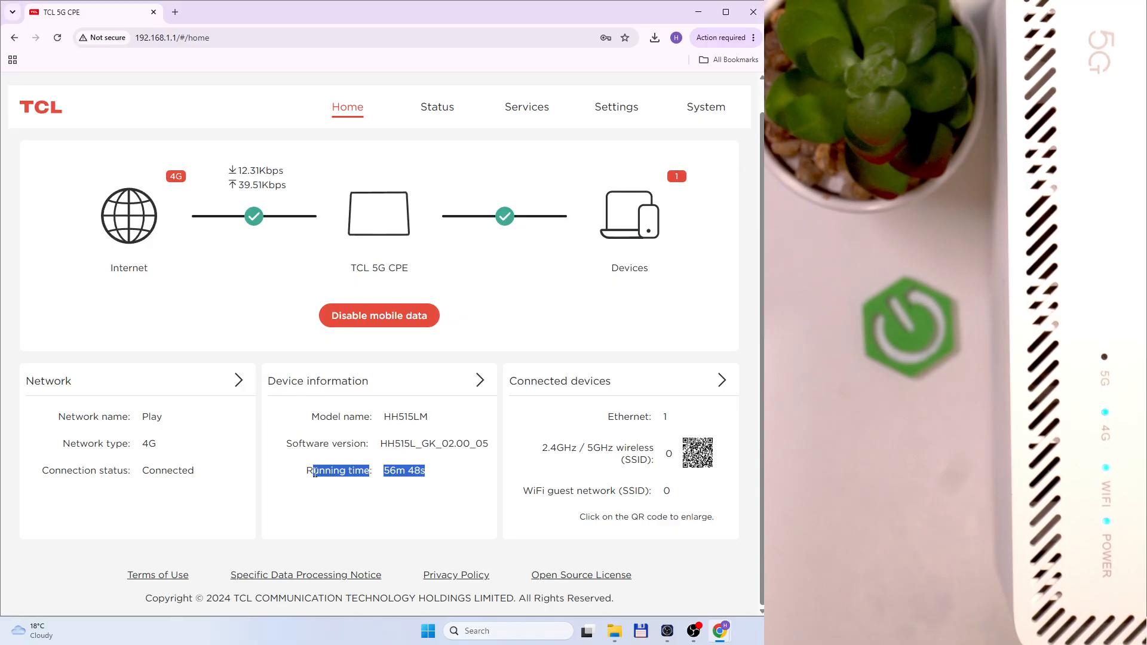
Highlight the running time, network name and connection status on Home, then view Internet status
{"action": "left_click", "coordinate": [420, 472]}
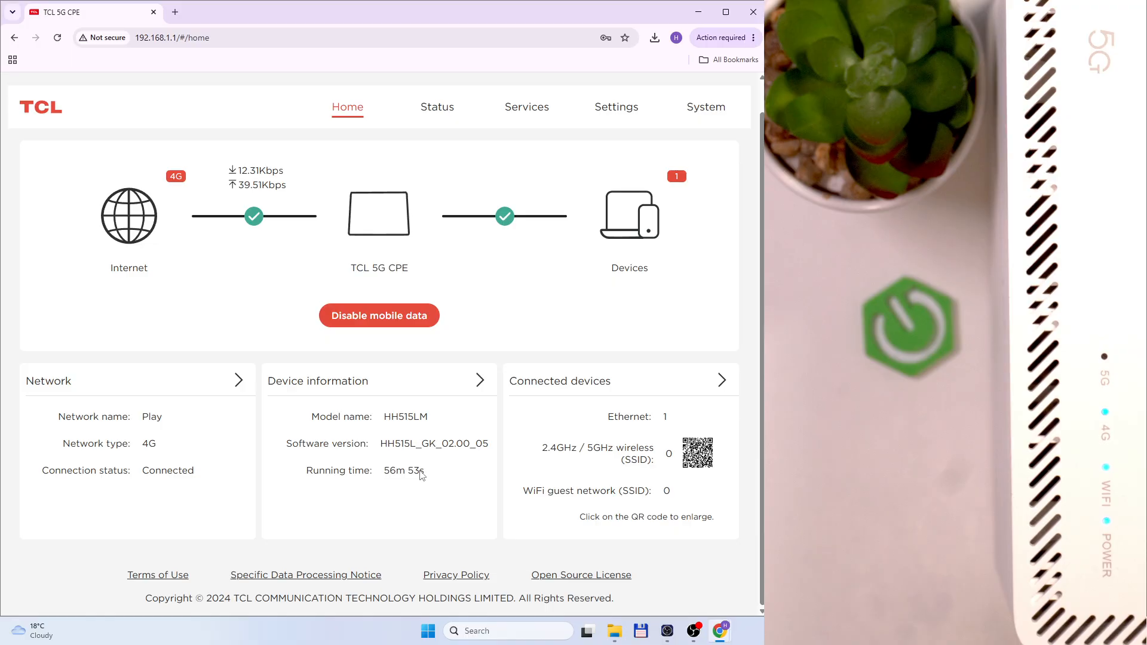
{"action": "left_click_drag", "start_coordinate": [170, 418], "coordinate": [166, 450]}
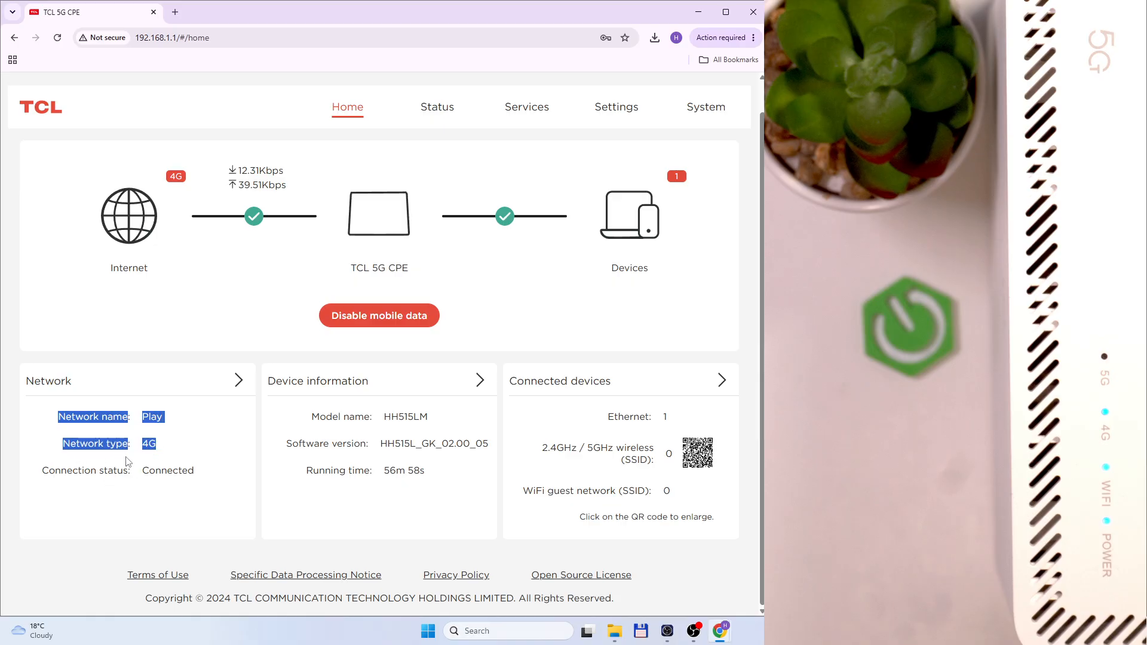
{"action": "left_click_drag", "start_coordinate": [41, 471], "coordinate": [170, 474]}
{"action": "left_click", "coordinate": [205, 468]}
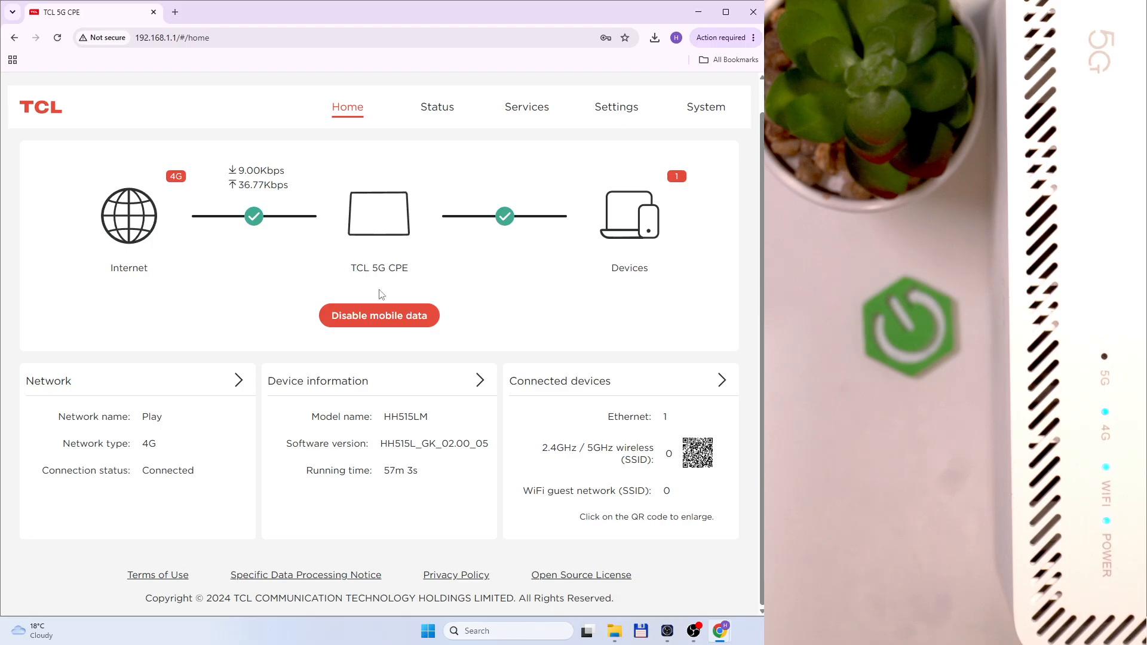
{"action": "left_click", "coordinate": [428, 108]}
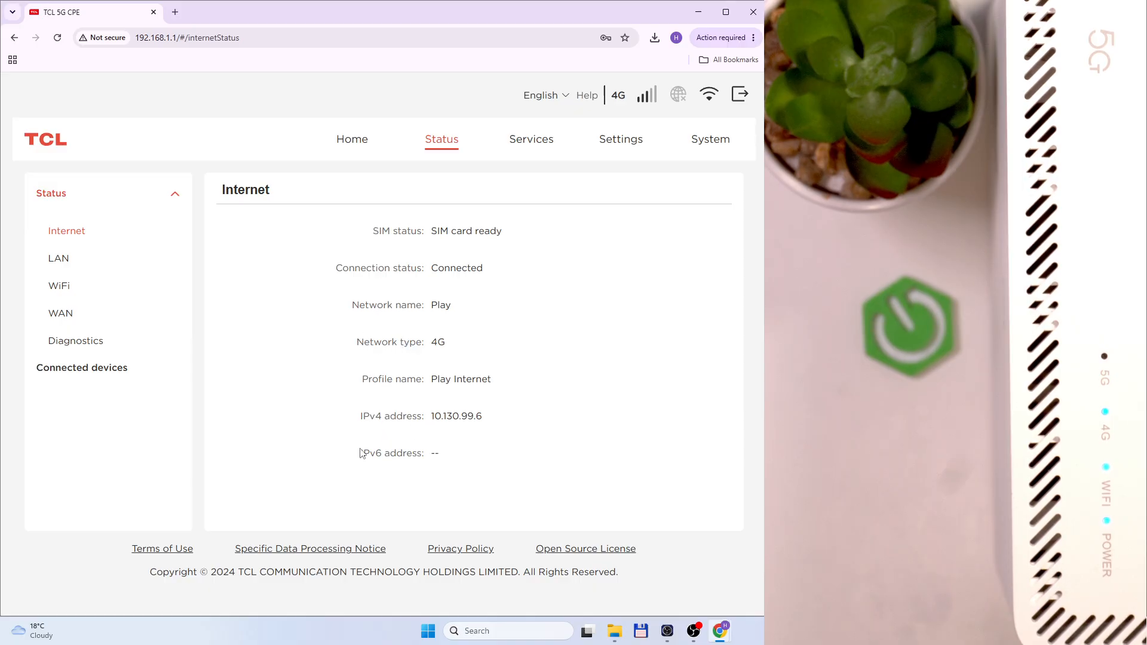
Review the LAN port status and scroll through the WiFi status for both bands
{"action": "left_click", "coordinate": [61, 257]}
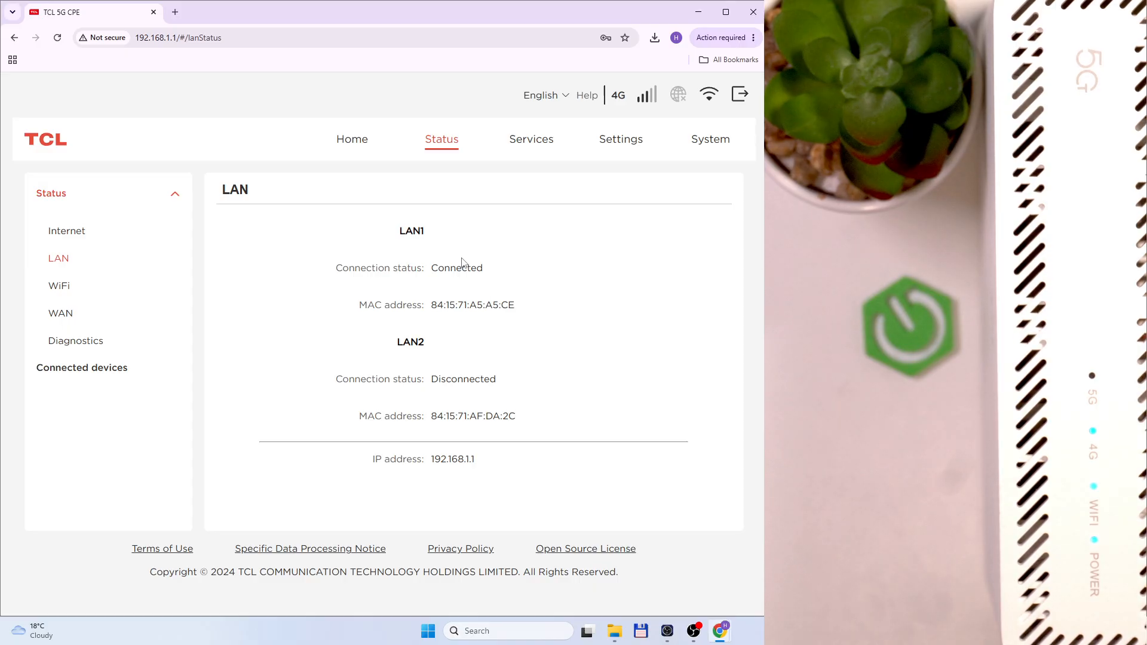
{"action": "left_click", "coordinate": [65, 288]}
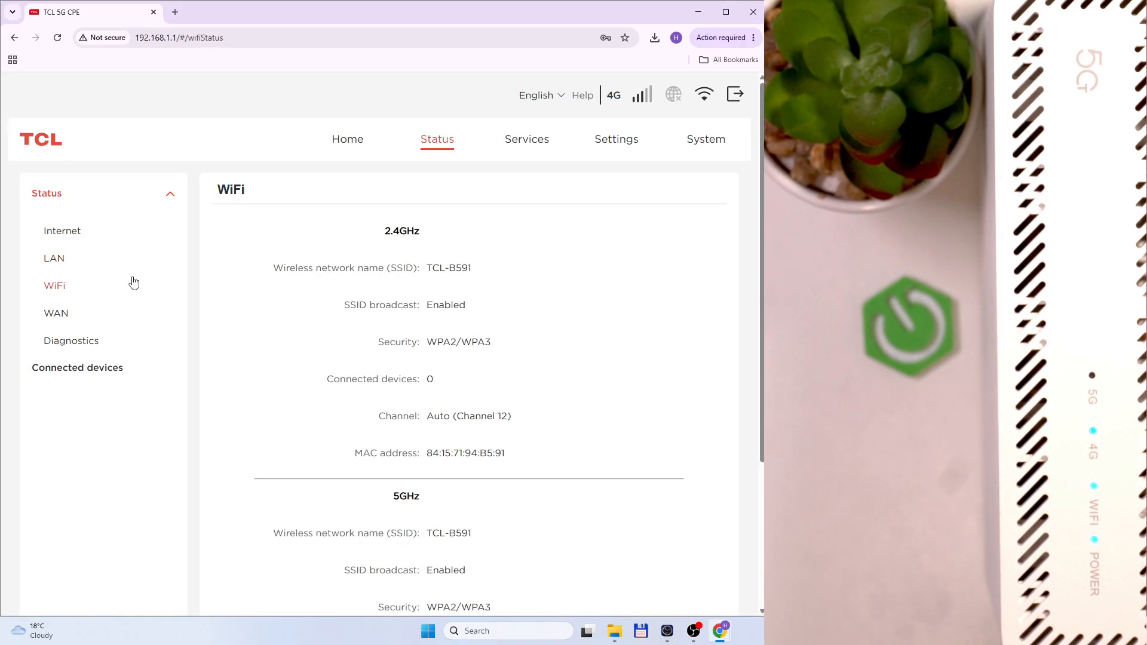
{"action": "scroll", "coordinate": [350, 335], "scroll_direction": "down", "scroll_amount": 2}
{"action": "scroll", "coordinate": [463, 334], "scroll_direction": "up", "scroll_amount": 2}
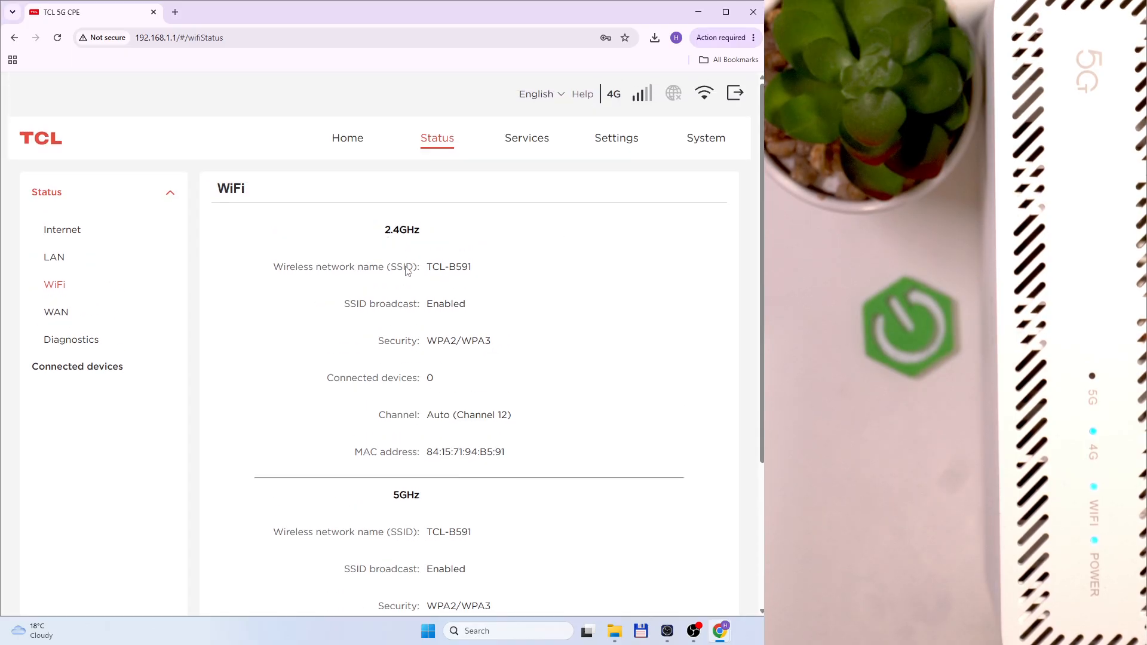
{"action": "scroll", "coordinate": [427, 358], "scroll_direction": "down", "scroll_amount": 3}
{"action": "scroll", "coordinate": [439, 281], "scroll_direction": "up", "scroll_amount": 1}
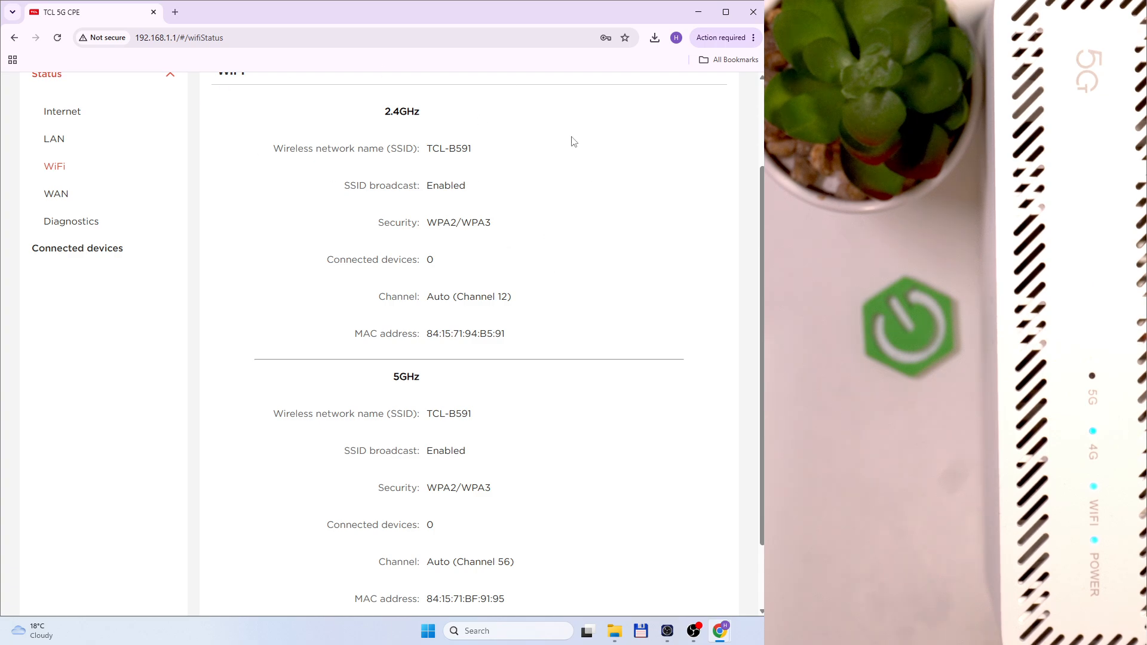
Highlight the 2.4GHz WiFi details, then show WAN status: Disconnected, DHCP mode
{"action": "left_click_drag", "start_coordinate": [375, 117], "coordinate": [463, 389]}
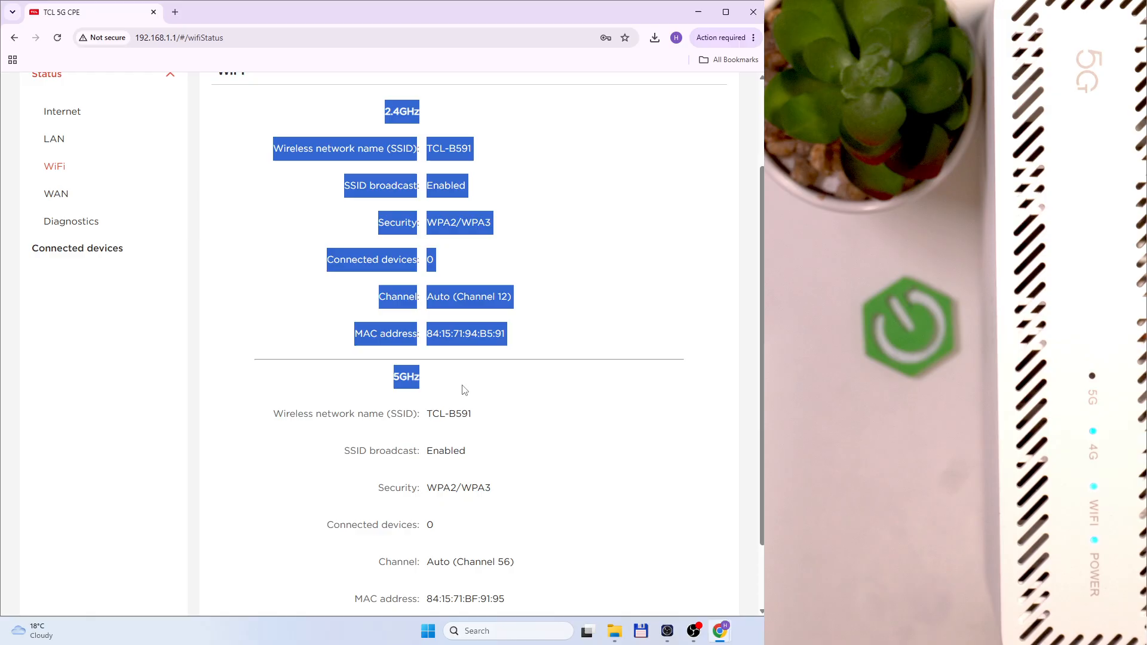
{"action": "left_click", "coordinate": [476, 197]}
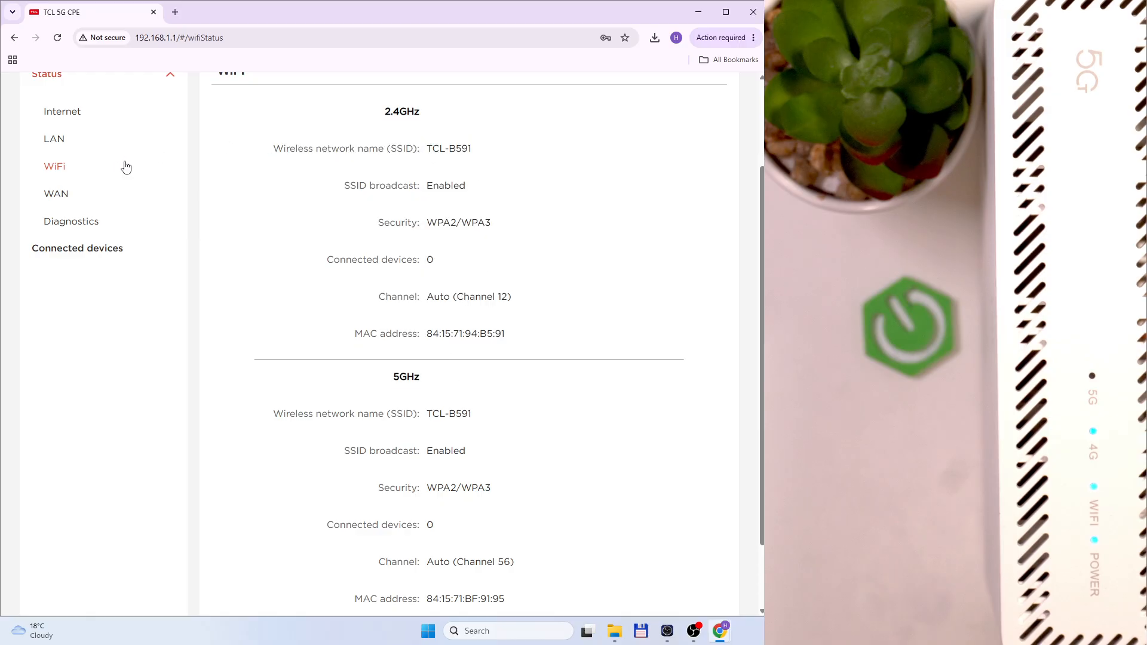
{"action": "left_click", "coordinate": [56, 193]}
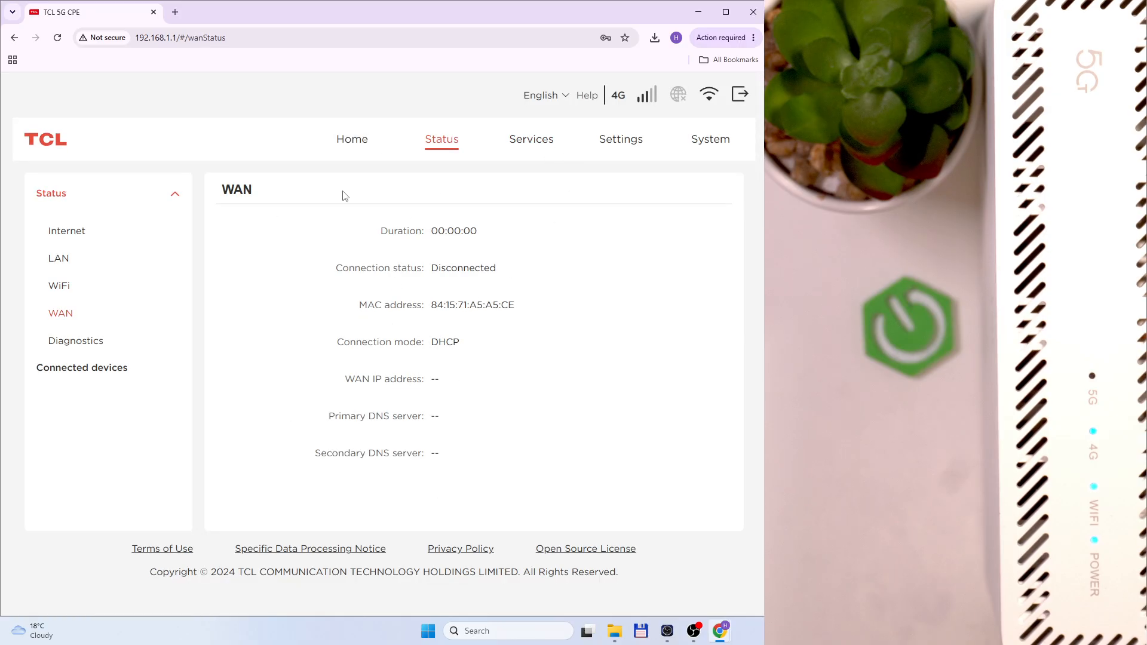
Highlight the WAN heading, duration, connection status and DNS details
{"action": "left_click_drag", "start_coordinate": [224, 194], "coordinate": [263, 197]}
{"action": "left_click", "coordinate": [499, 293]}
{"action": "left_click_drag", "start_coordinate": [372, 230], "coordinate": [482, 343]}
{"action": "left_click", "coordinate": [410, 416]}
{"action": "mouse_move", "coordinate": [472, 464]}
{"action": "left_mouse_down"}
{"action": "mouse_move", "coordinate": [241, 266]}
{"action": "mouse_move", "coordinate": [319, 228]}
{"action": "mouse_move", "coordinate": [464, 384]}
{"action": "mouse_move", "coordinate": [463, 448]}
{"action": "left_mouse_up"}
{"action": "left_click", "coordinate": [356, 232]}
{"action": "left_click", "coordinate": [467, 445]}
Check signal diagnostics and the connected device's IP and MAC, then view the empty SMS inbox
{"action": "left_click", "coordinate": [99, 334]}
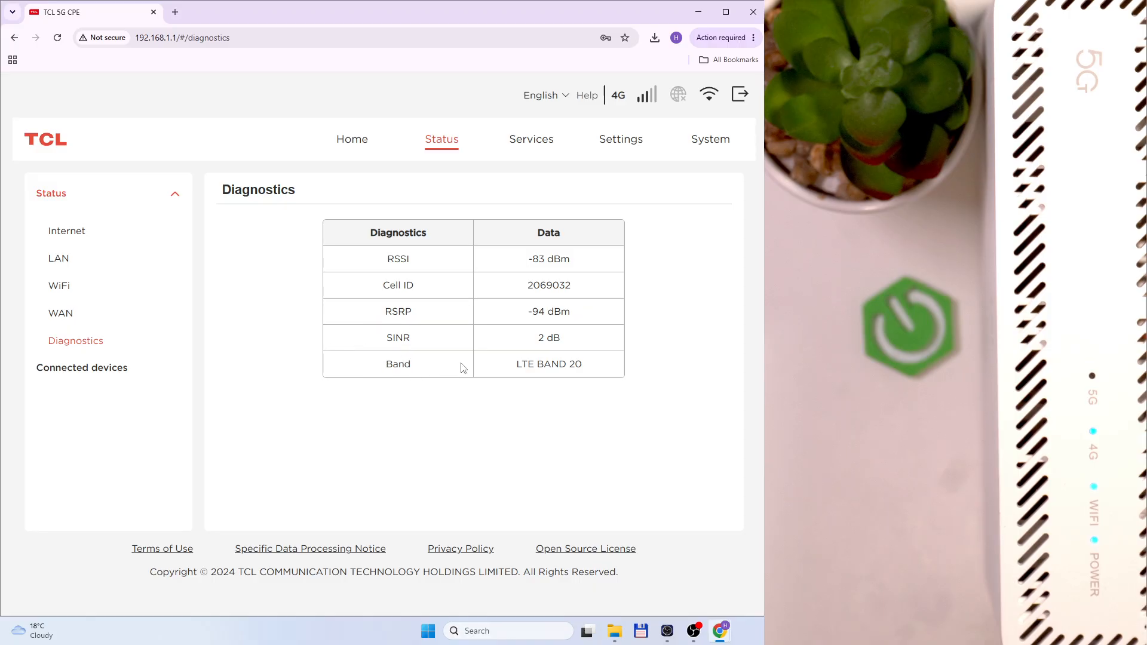
{"action": "left_click", "coordinate": [70, 368]}
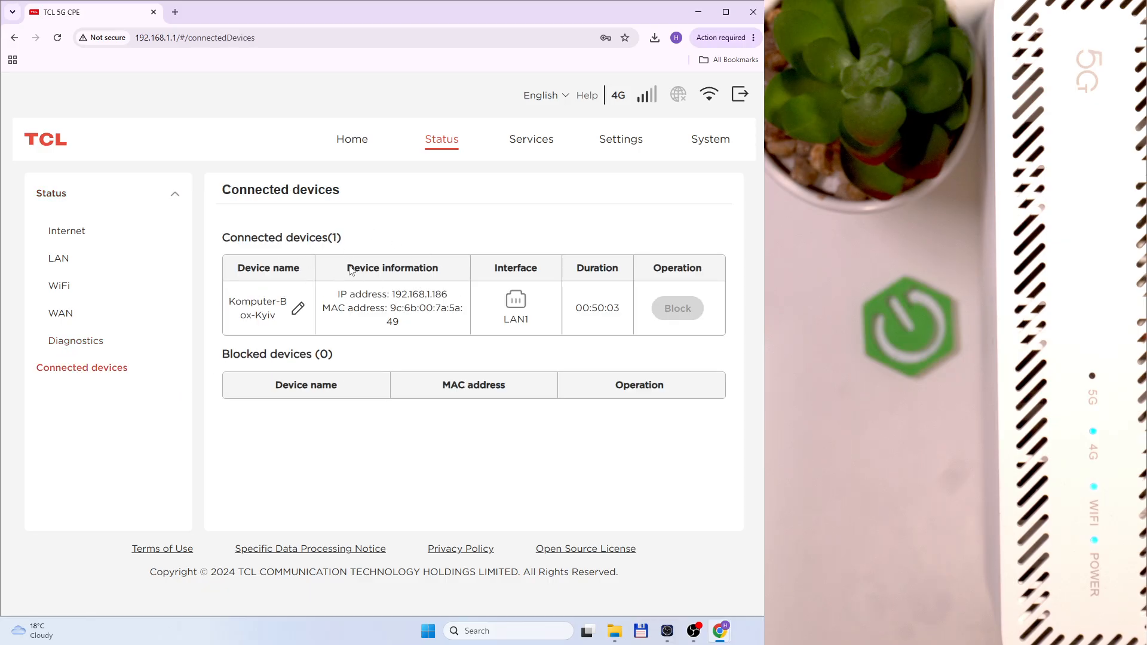
{"action": "left_click_drag", "start_coordinate": [340, 294], "coordinate": [422, 323]}
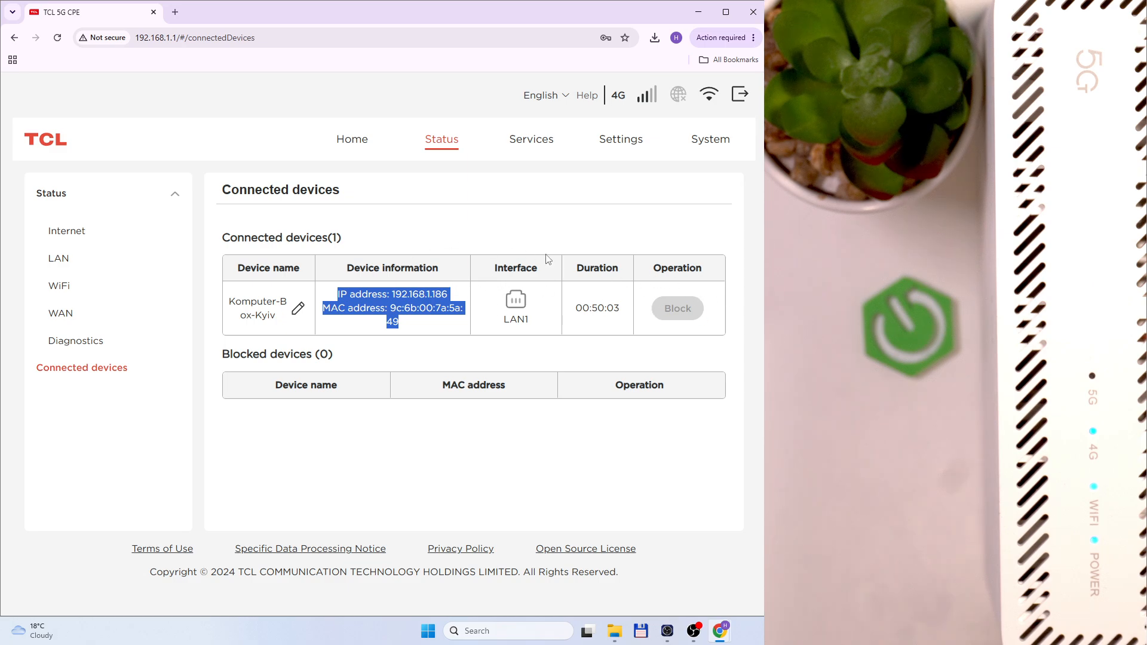
{"action": "left_click", "coordinate": [531, 139]}
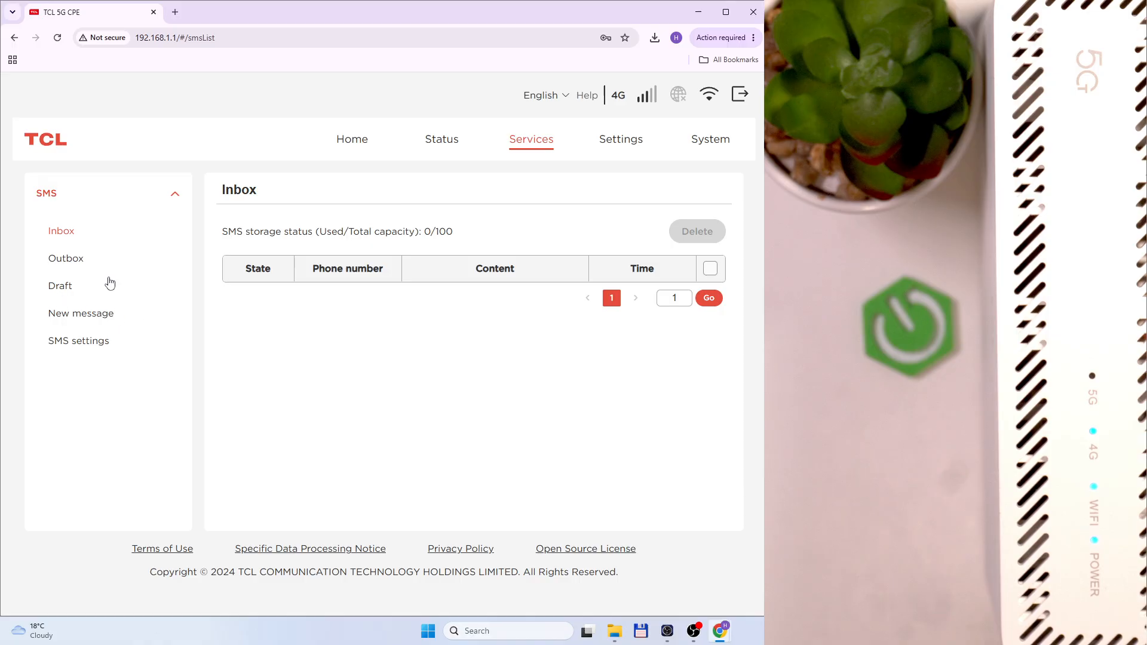
View the SMS Outbox and Draft folders
{"action": "left_click", "coordinate": [67, 258]}
{"action": "left_click", "coordinate": [57, 233]}
{"action": "left_click", "coordinate": [62, 258]}
{"action": "left_click", "coordinate": [67, 286]}
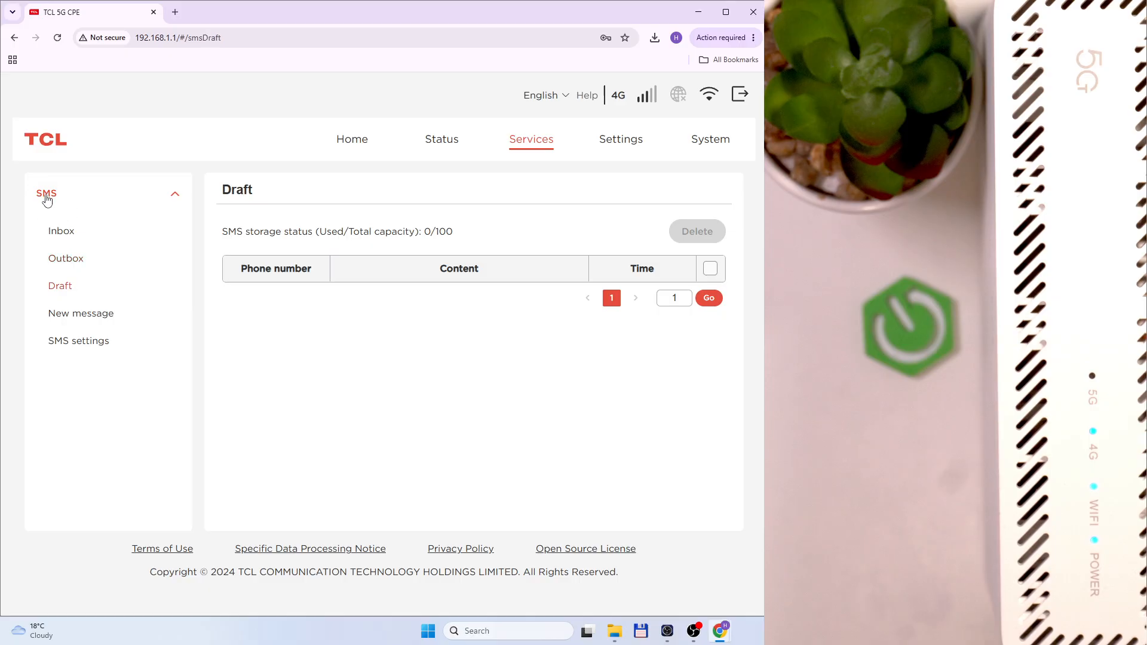
Look at a blank new message and the SMS settings, then go to Quick setup's SIM step
{"action": "left_click", "coordinate": [76, 325]}
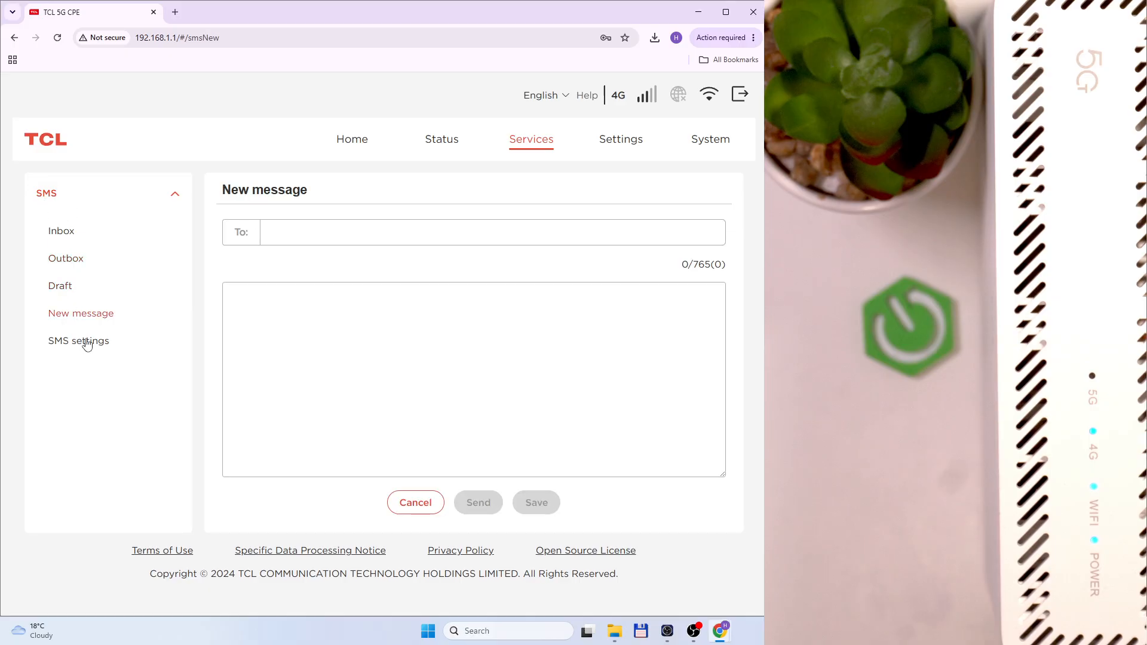
{"action": "left_click", "coordinate": [58, 346]}
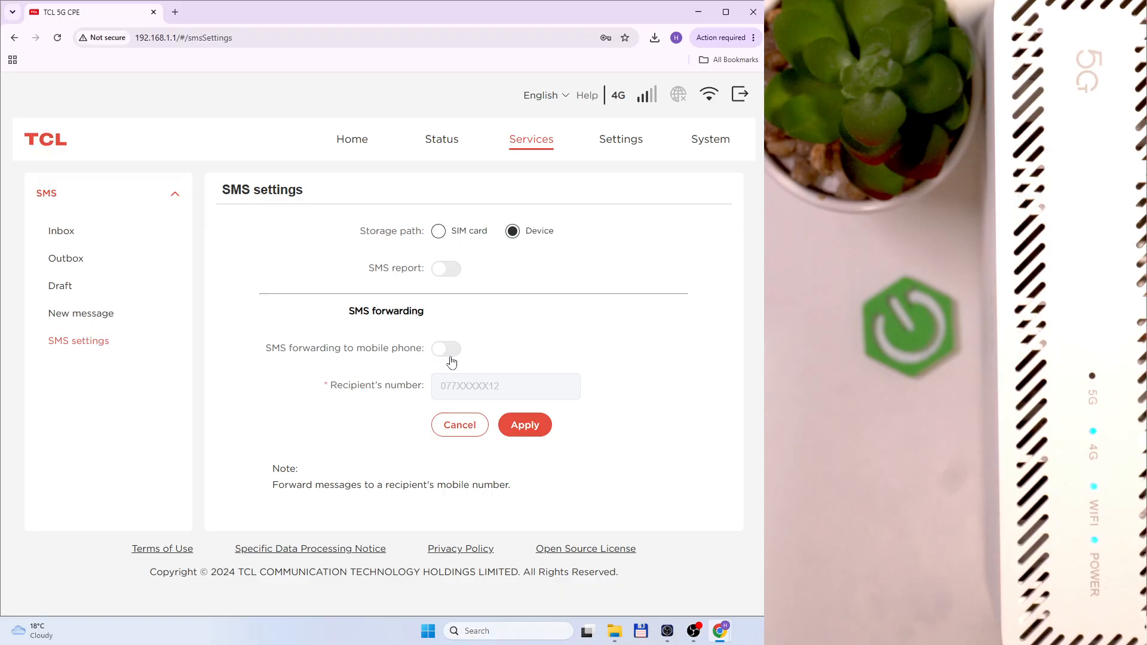
{"action": "left_click", "coordinate": [604, 141]}
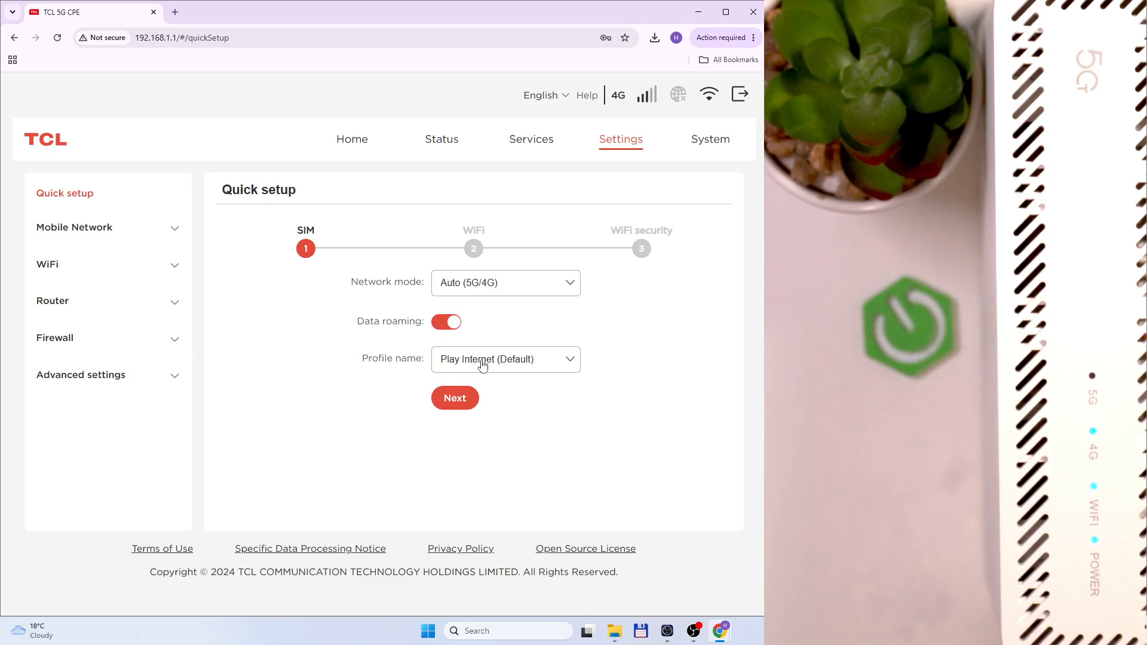
Advance Quick setup to WiFi security, then visit the network connection, APN profile and mobile network pages
{"action": "left_click", "coordinate": [465, 398]}
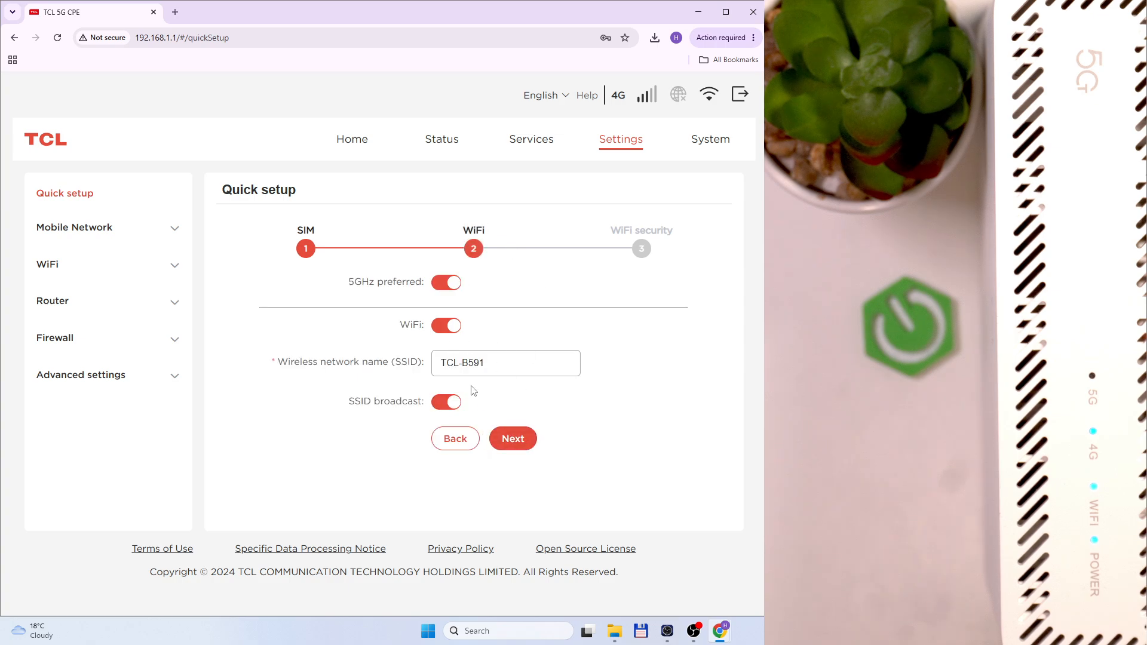
{"action": "left_click", "coordinate": [511, 439]}
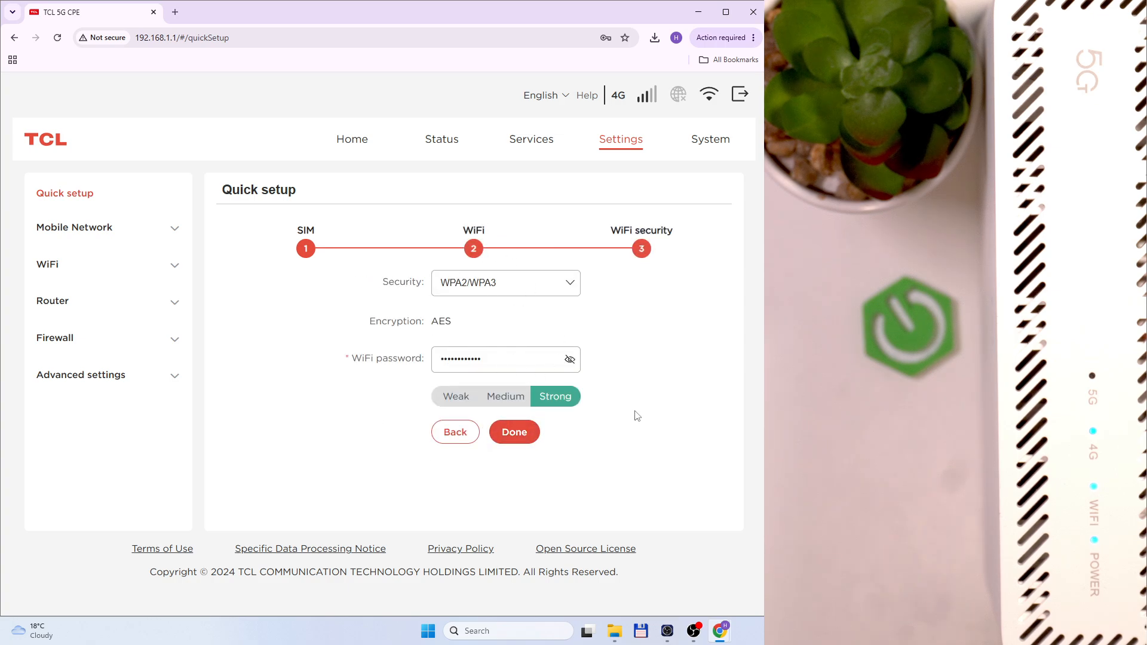
{"action": "left_click", "coordinate": [107, 227]}
{"action": "left_click", "coordinate": [116, 275]}
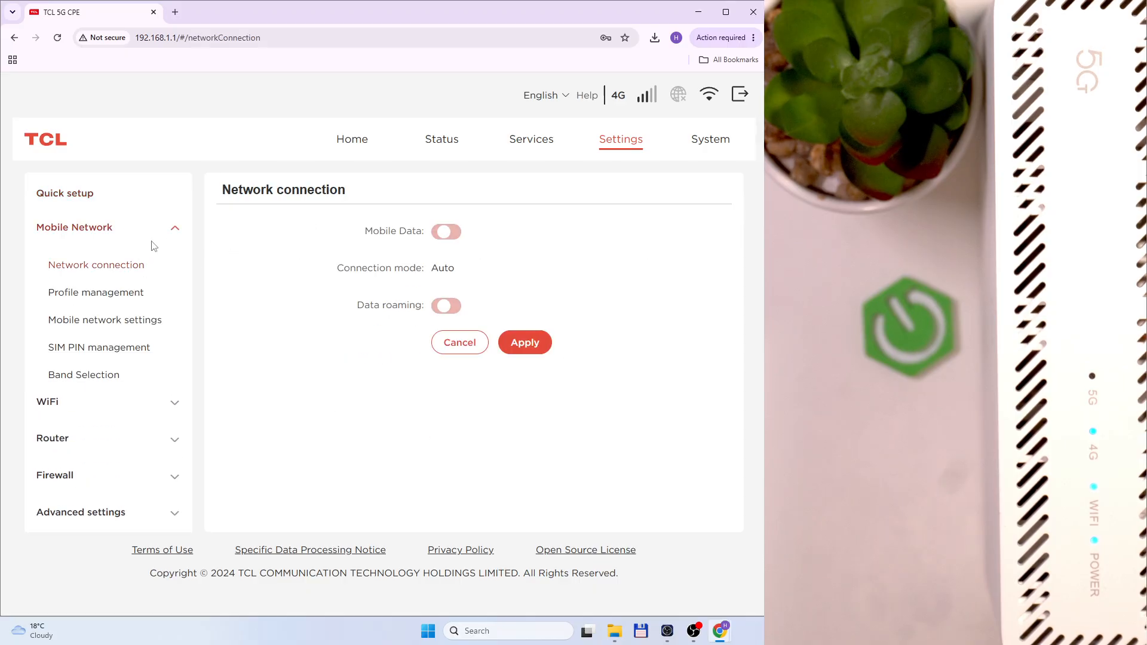
{"action": "left_click", "coordinate": [35, 289]}
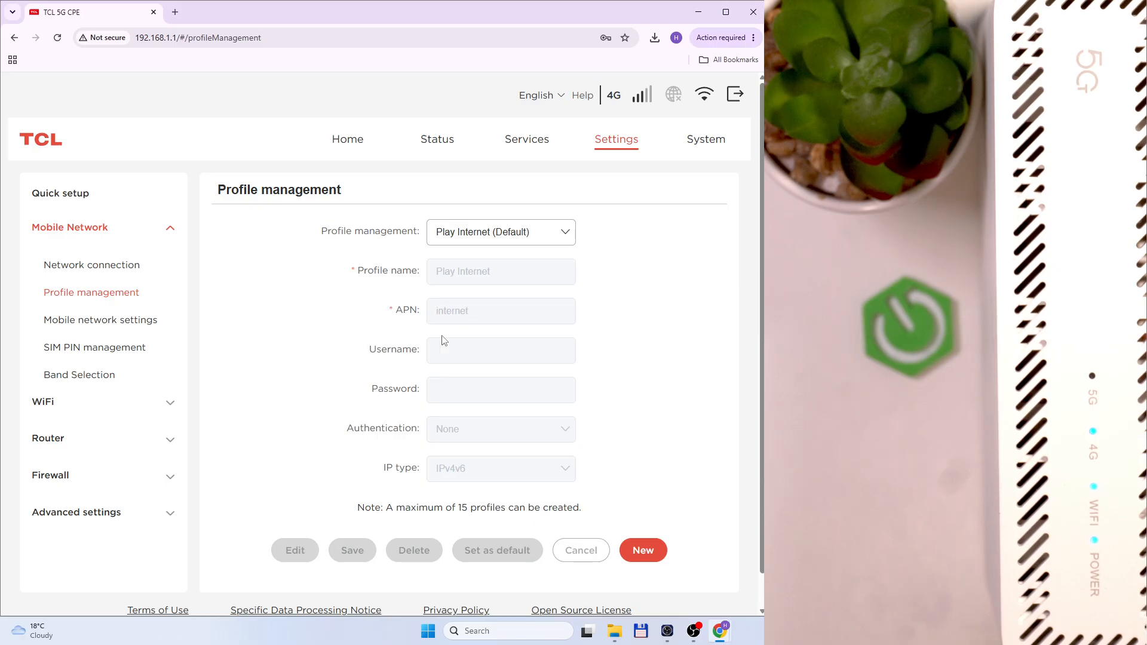
{"action": "left_click", "coordinate": [90, 322]}
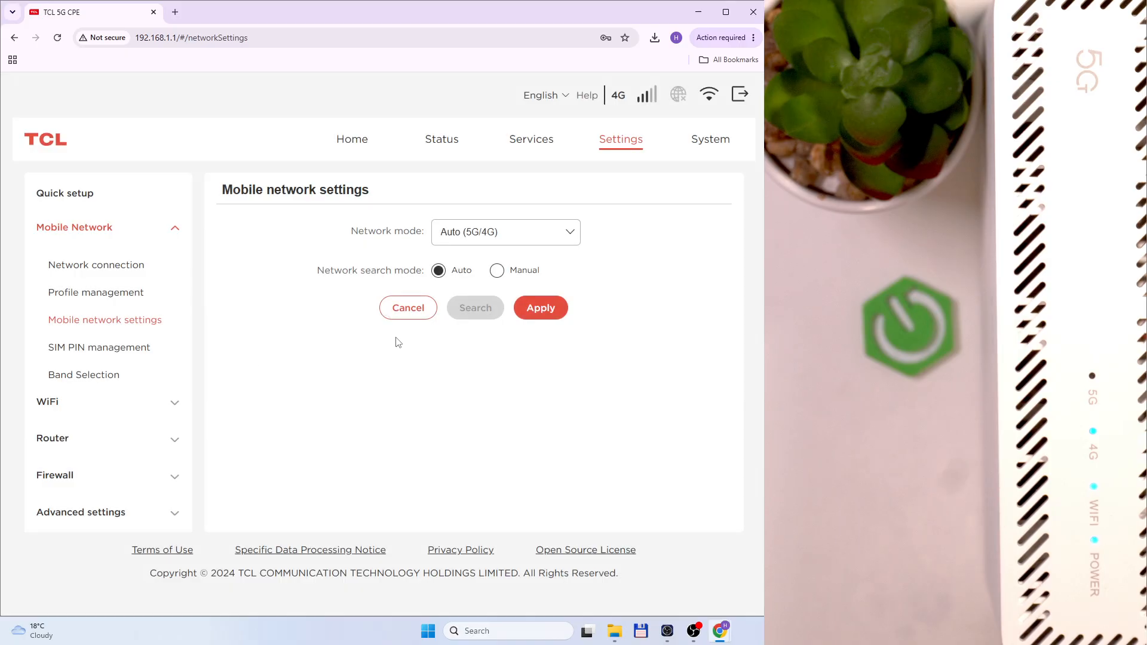
Keep network mode Auto (5G/4G), toggle search mode Manual then back to Auto, and view SIM PIN management
{"action": "left_click", "coordinate": [499, 241]}
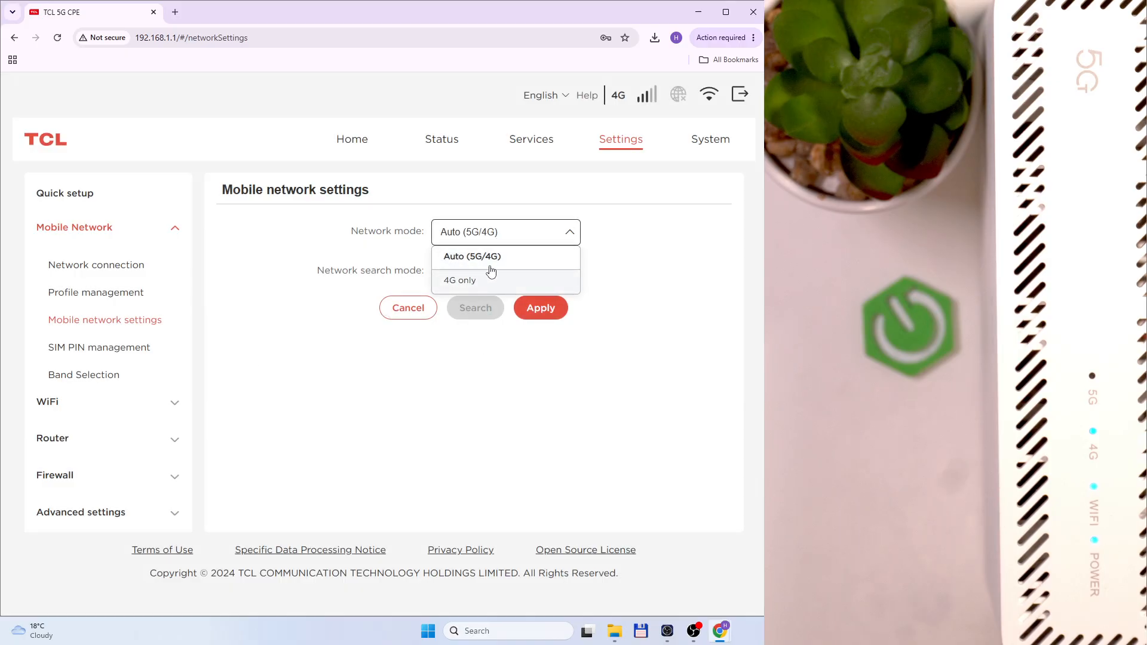
{"action": "left_click", "coordinate": [444, 235]}
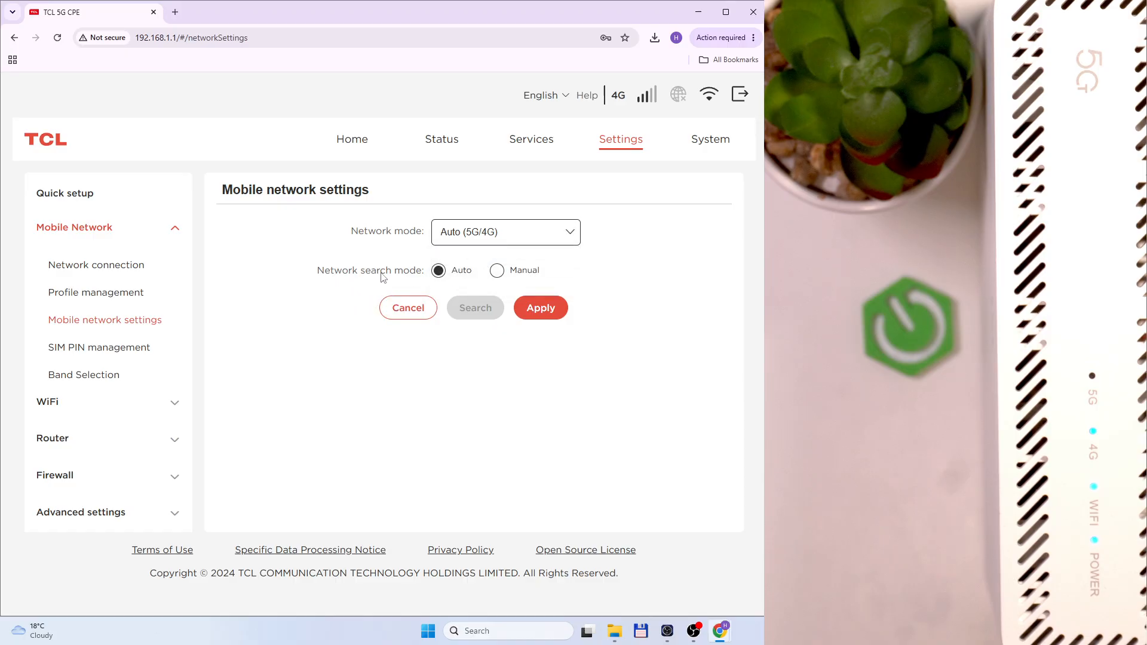
{"action": "left_click", "coordinate": [496, 271]}
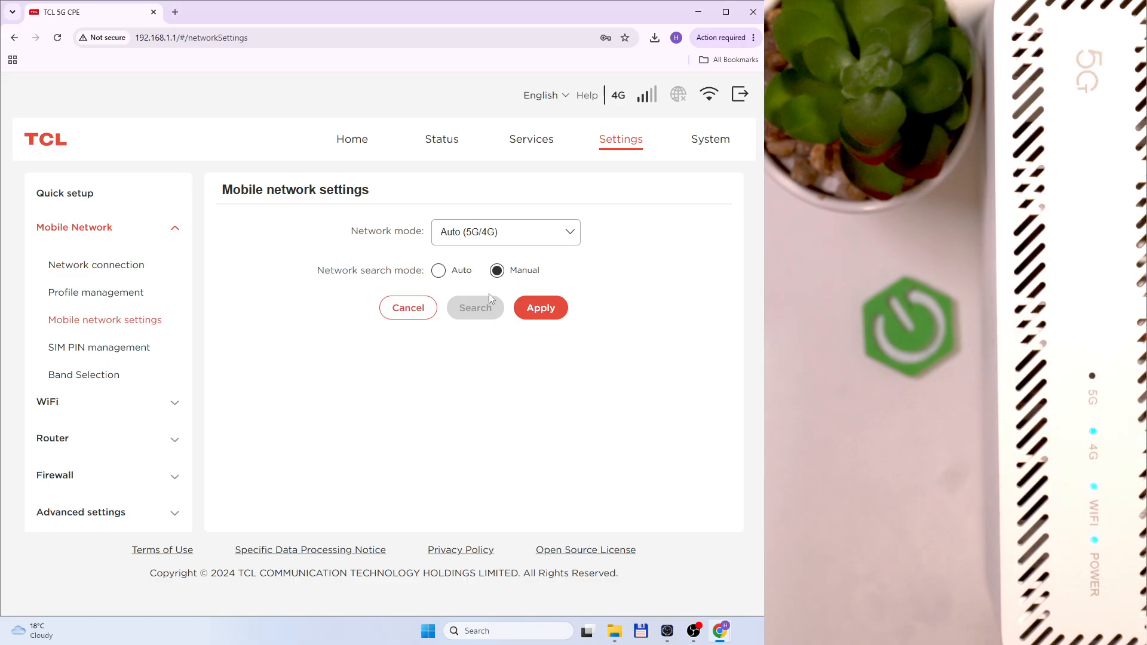
{"action": "left_click", "coordinate": [441, 272]}
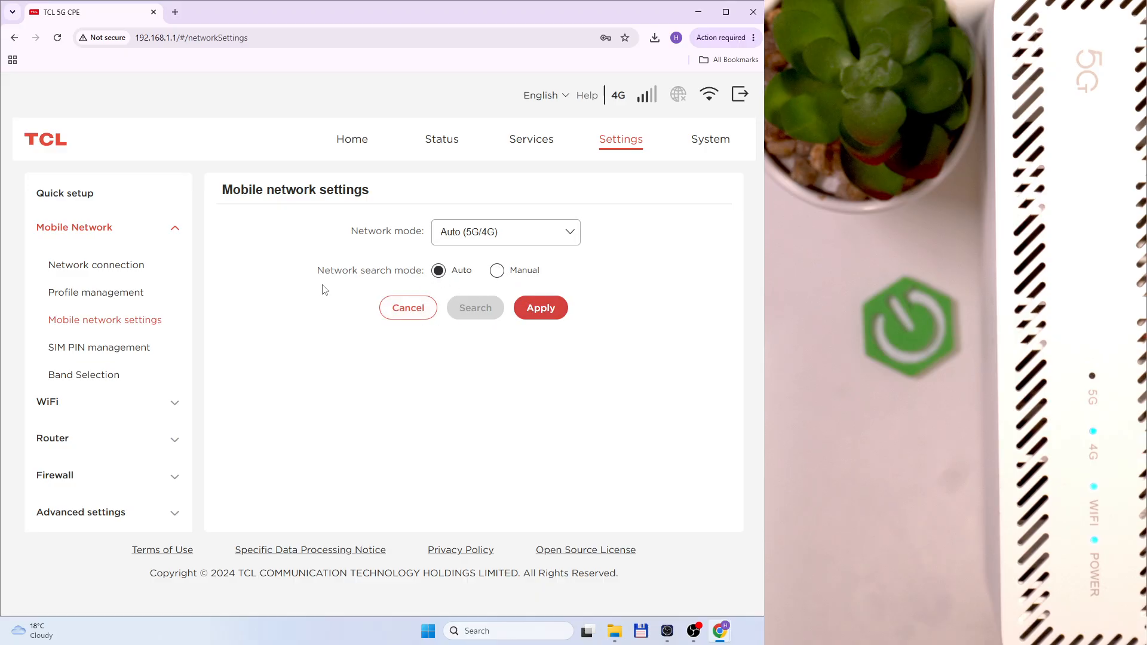
{"action": "left_click", "coordinate": [134, 349]}
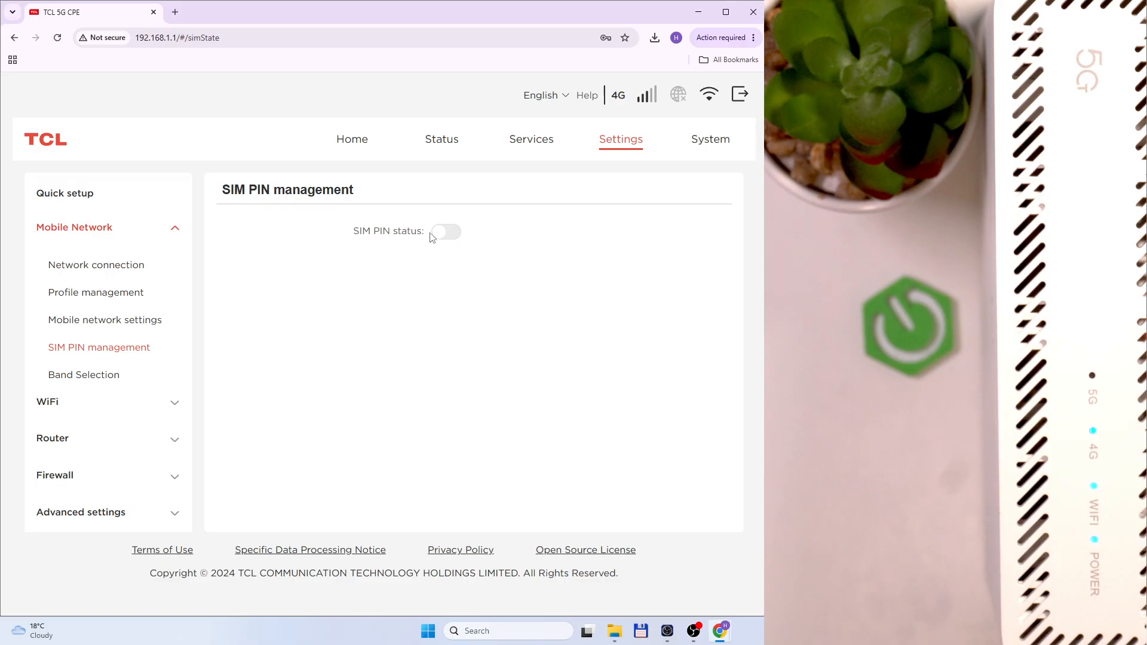
{"action": "left_click", "coordinate": [448, 238]}
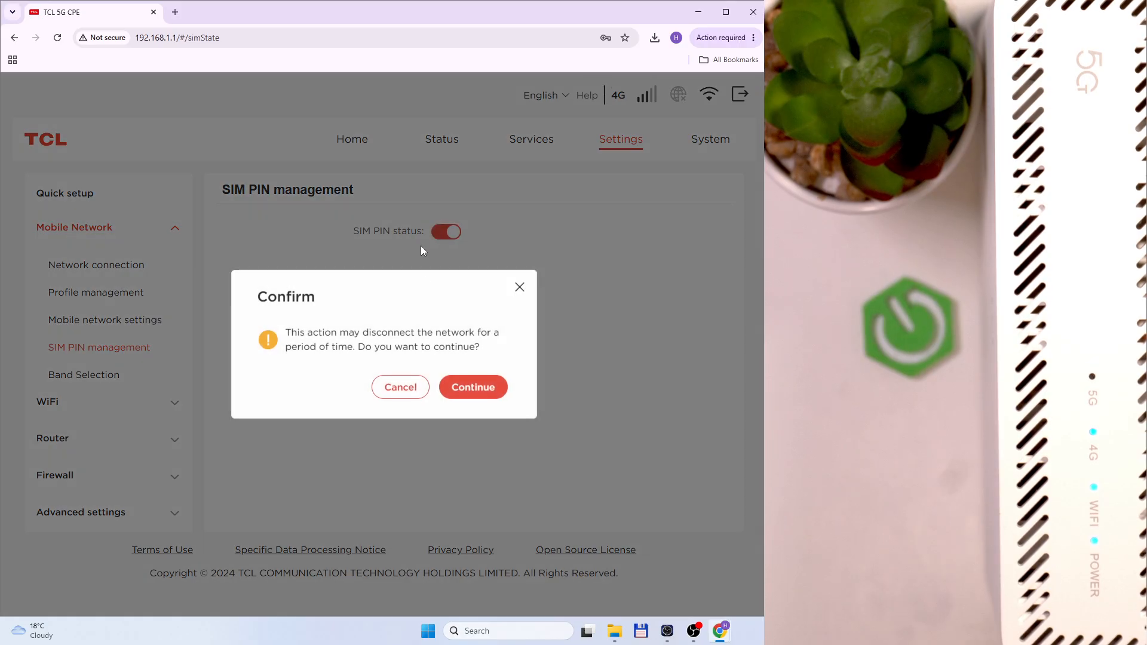
{"action": "left_click", "coordinate": [472, 389]}
{"action": "left_click", "coordinate": [491, 276]}
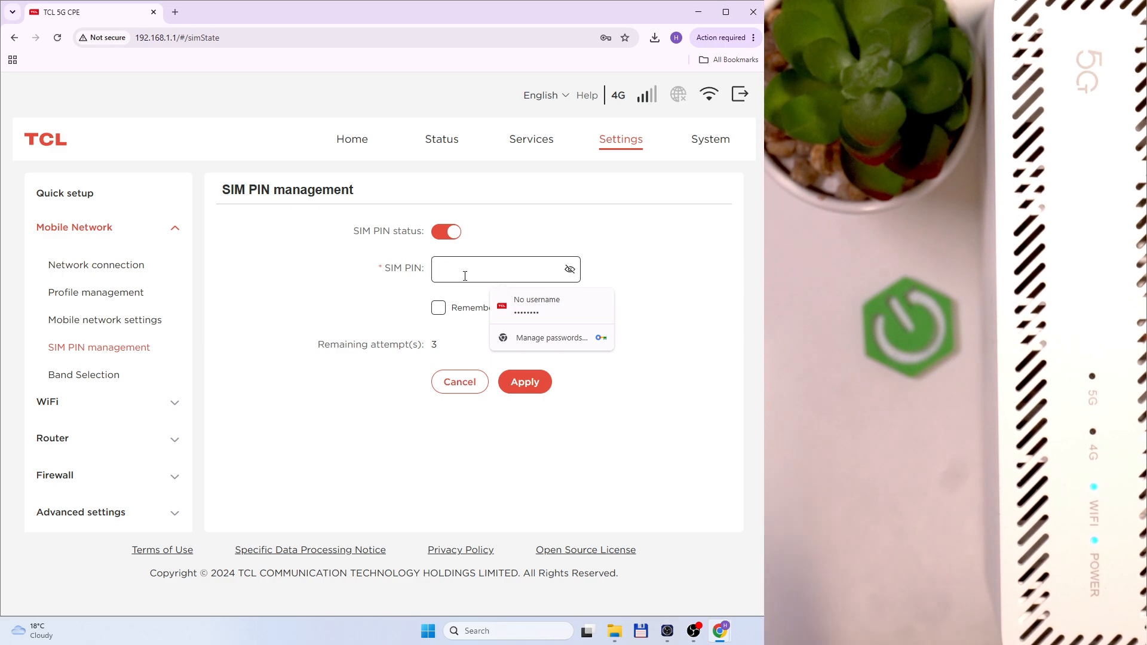
{"action": "type", "text": "••••••"}
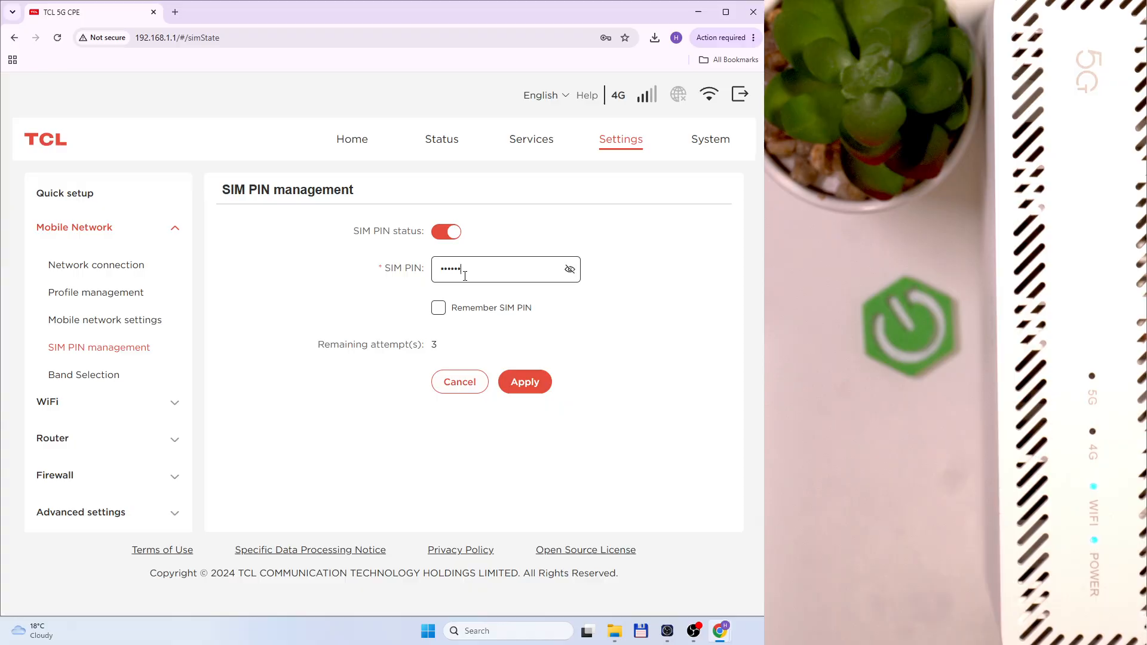
{"action": "left_click", "coordinate": [570, 269]}
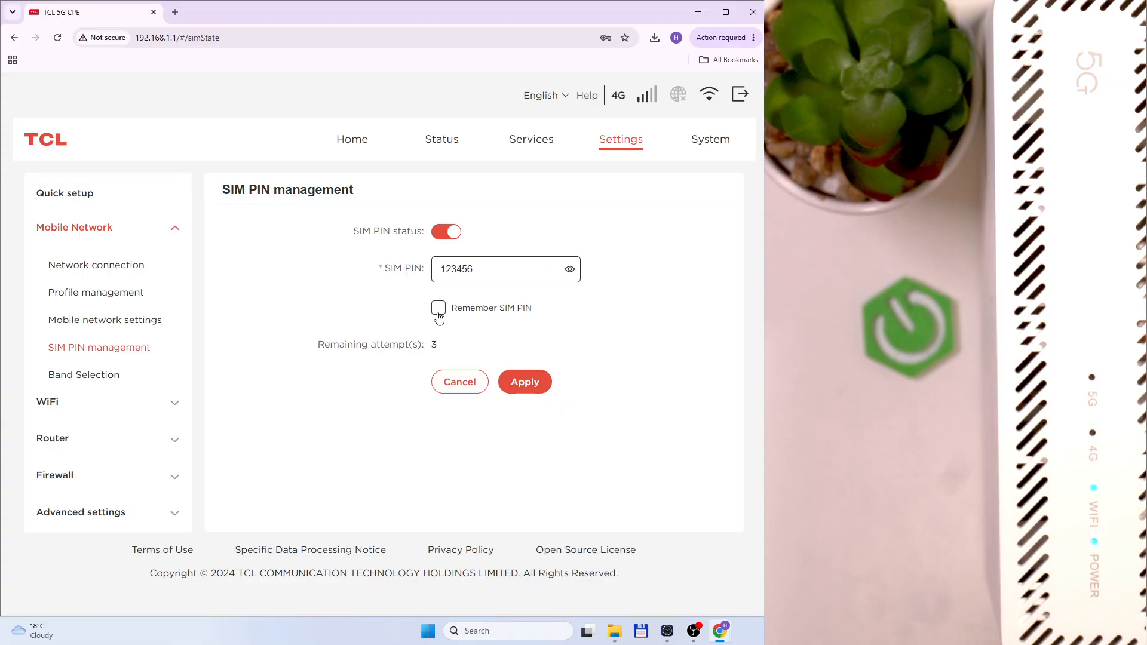
{"action": "left_click", "coordinate": [570, 269]}
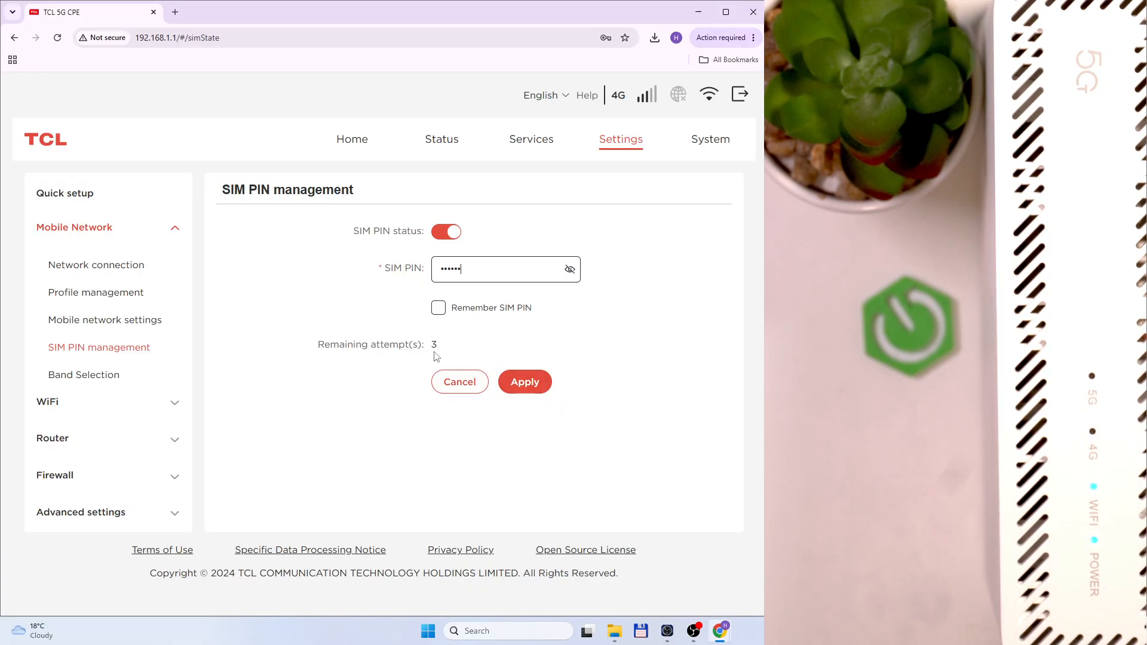
{"action": "left_click_drag", "start_coordinate": [436, 353], "coordinate": [312, 348]}
{"action": "left_click", "coordinate": [436, 235]}
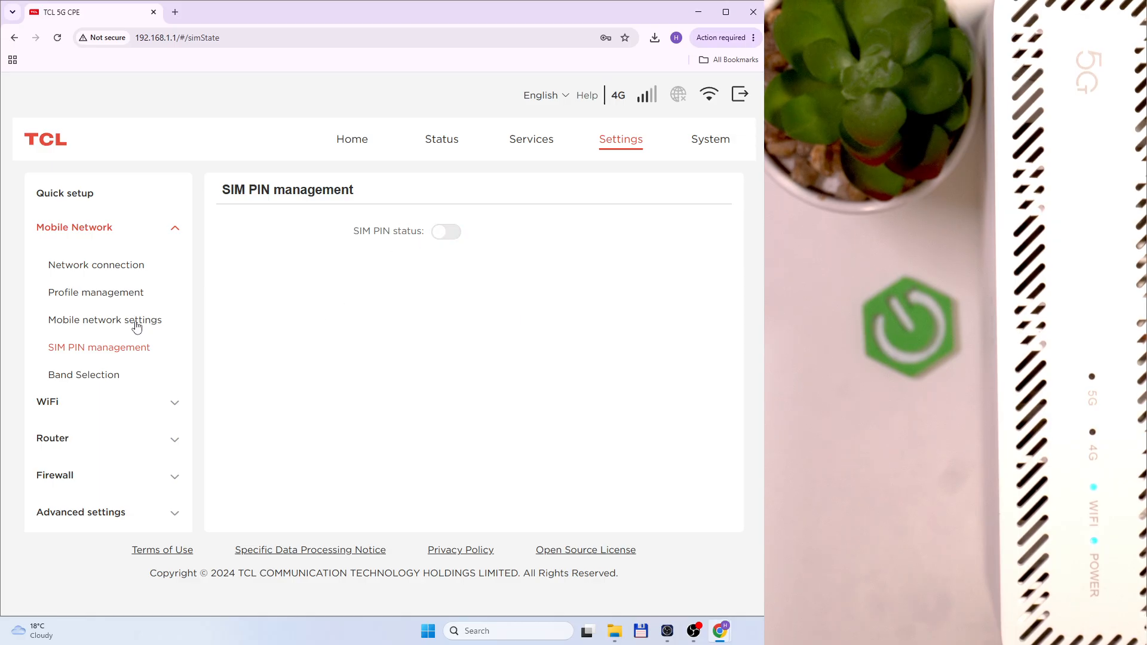
{"action": "left_click", "coordinate": [89, 375]}
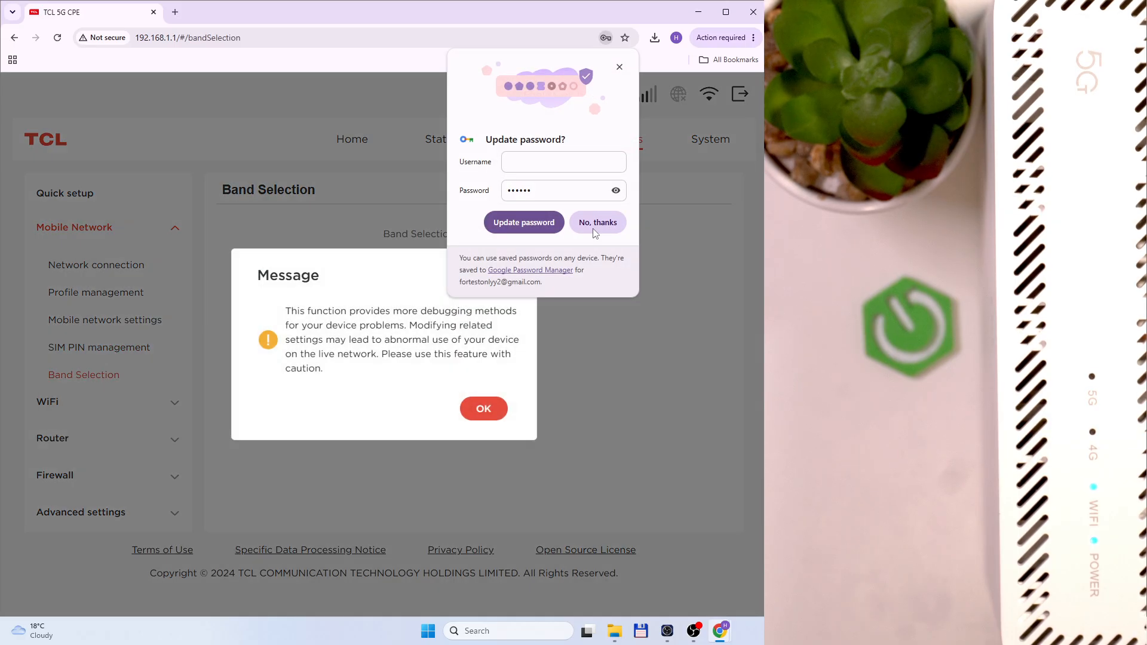
Decline the browser's password update and acknowledge the Band Selection caution message
{"action": "left_click", "coordinate": [596, 230]}
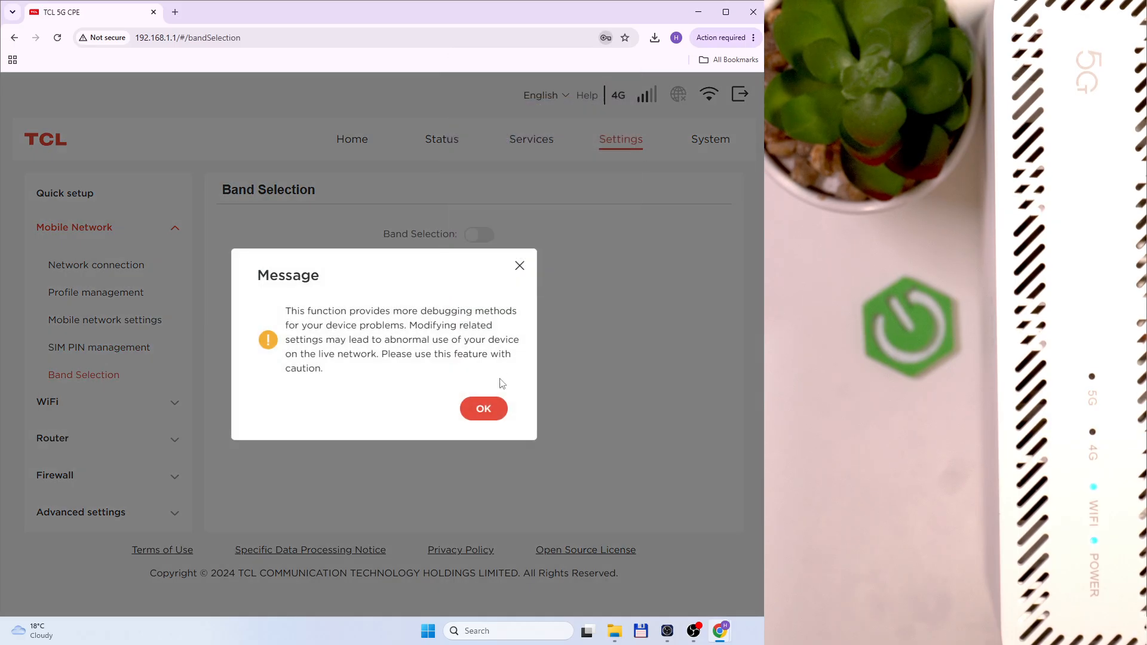
{"action": "left_click_drag", "start_coordinate": [273, 315], "coordinate": [525, 340]}
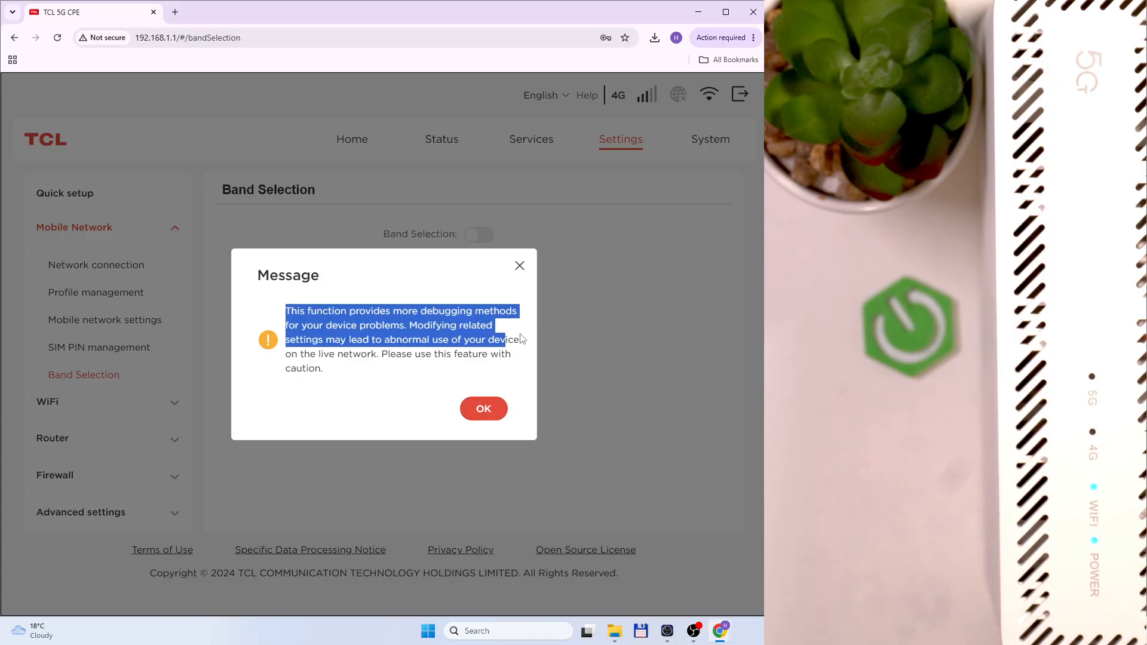
{"action": "left_click_drag", "start_coordinate": [424, 326], "coordinate": [376, 358]}
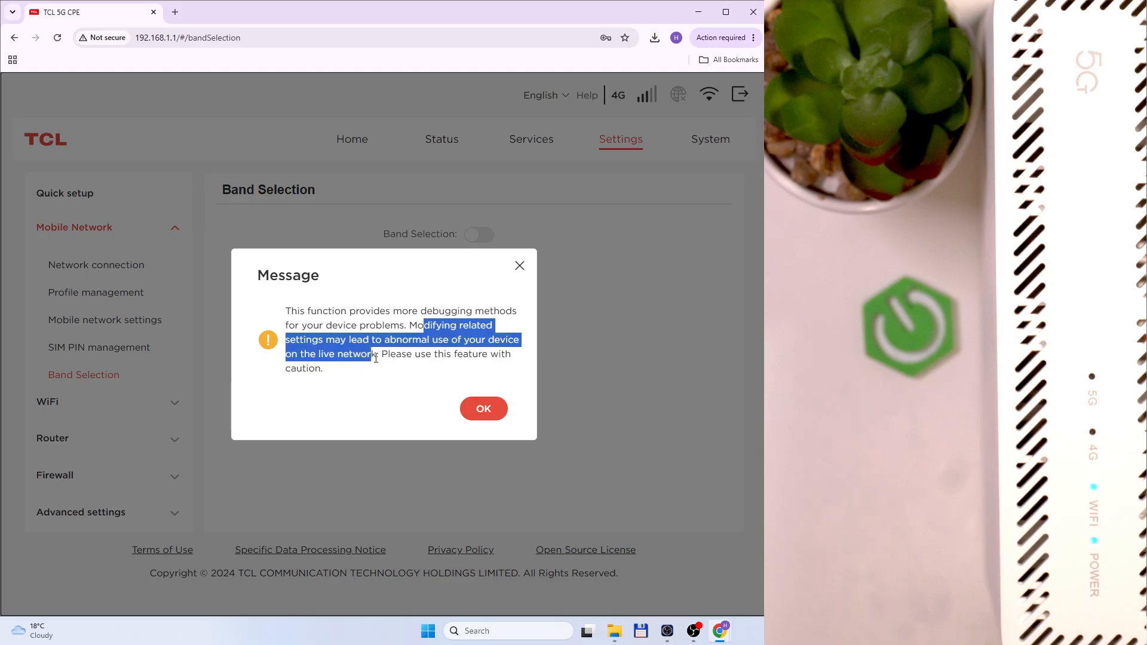
{"action": "left_click", "coordinate": [478, 410]}
Turn Band Selection on to view the band list, then switch it back off
{"action": "left_click", "coordinate": [487, 237]}
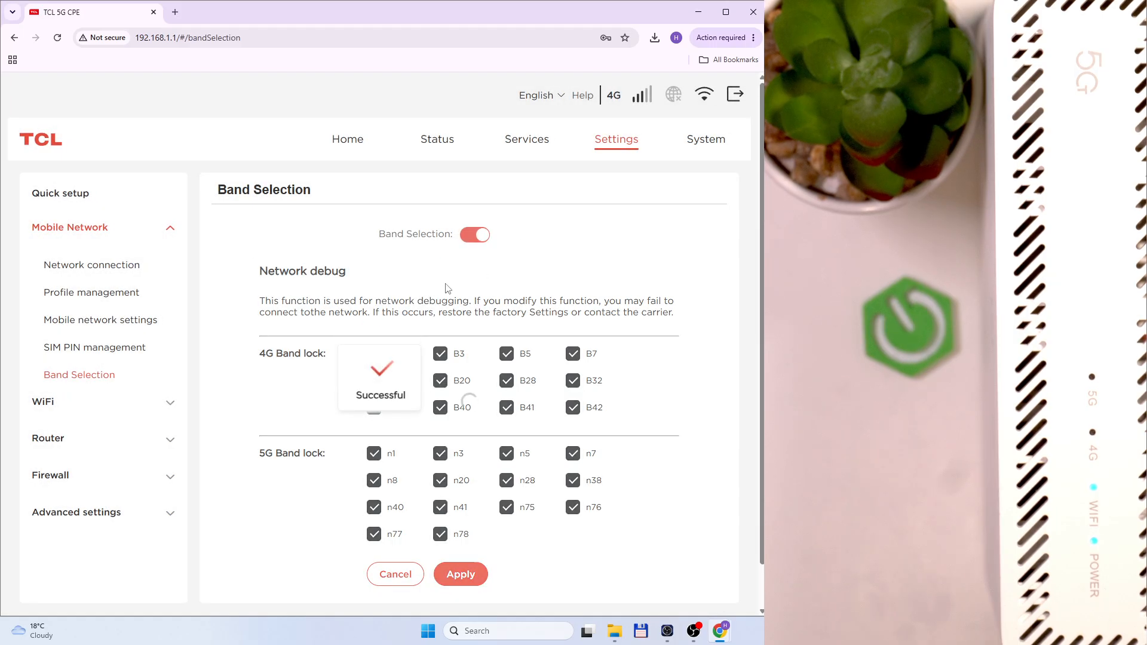
{"action": "scroll", "coordinate": [419, 388], "scroll_direction": "down", "scroll_amount": 1}
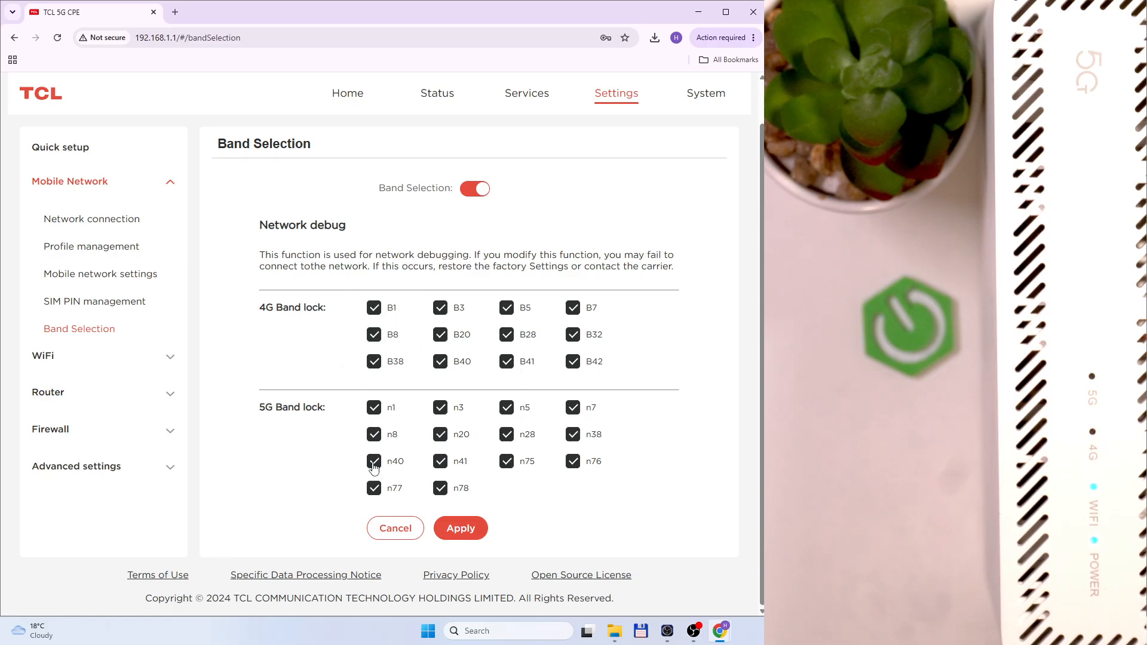
{"action": "left_click", "coordinate": [472, 190]}
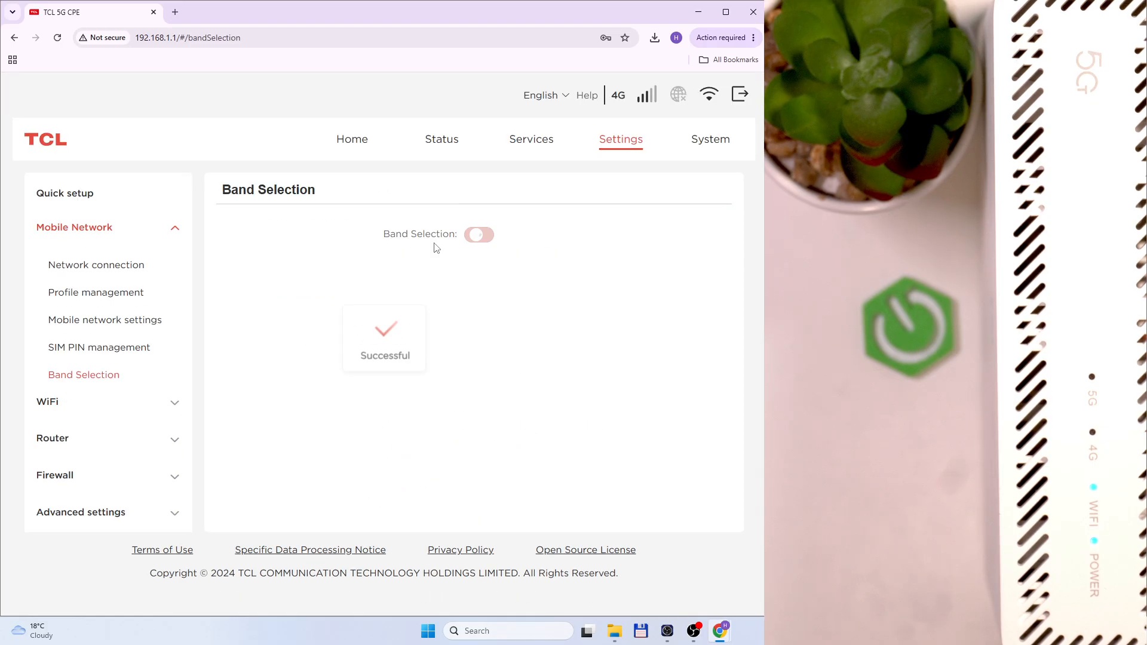
{"action": "left_click", "coordinate": [157, 402]}
Review the Basic WiFi settings, leaving the wireless network name unchanged
{"action": "left_click", "coordinate": [64, 302]}
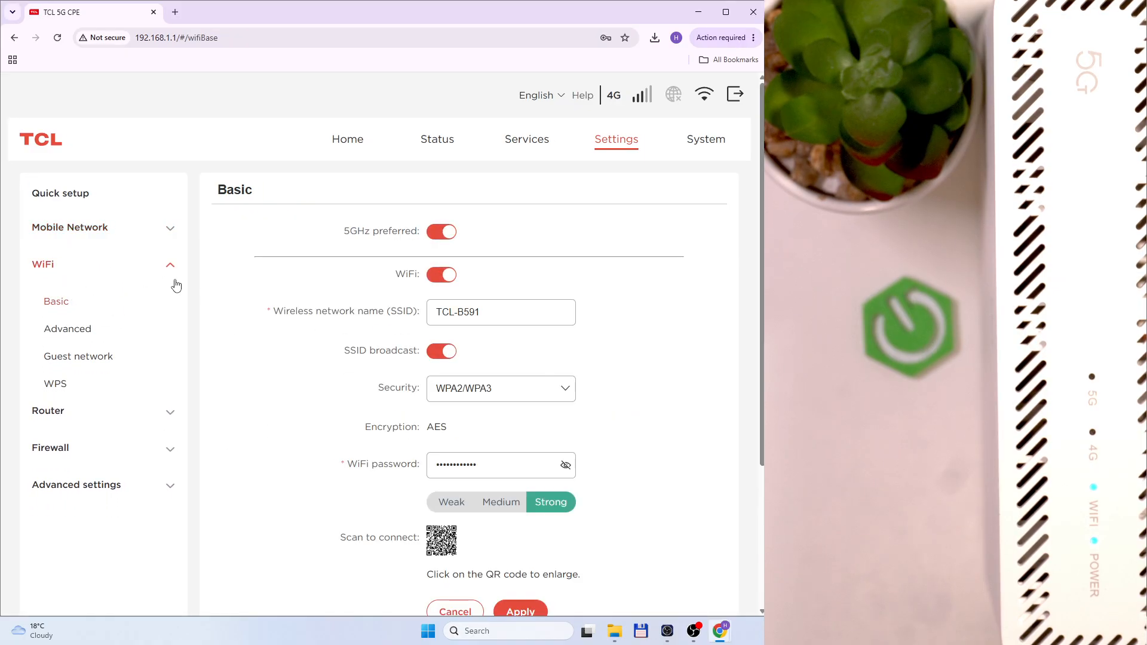
{"action": "scroll", "coordinate": [301, 304], "scroll_direction": "down", "scroll_amount": 4}
{"action": "scroll", "coordinate": [282, 306], "scroll_direction": "up", "scroll_amount": 4}
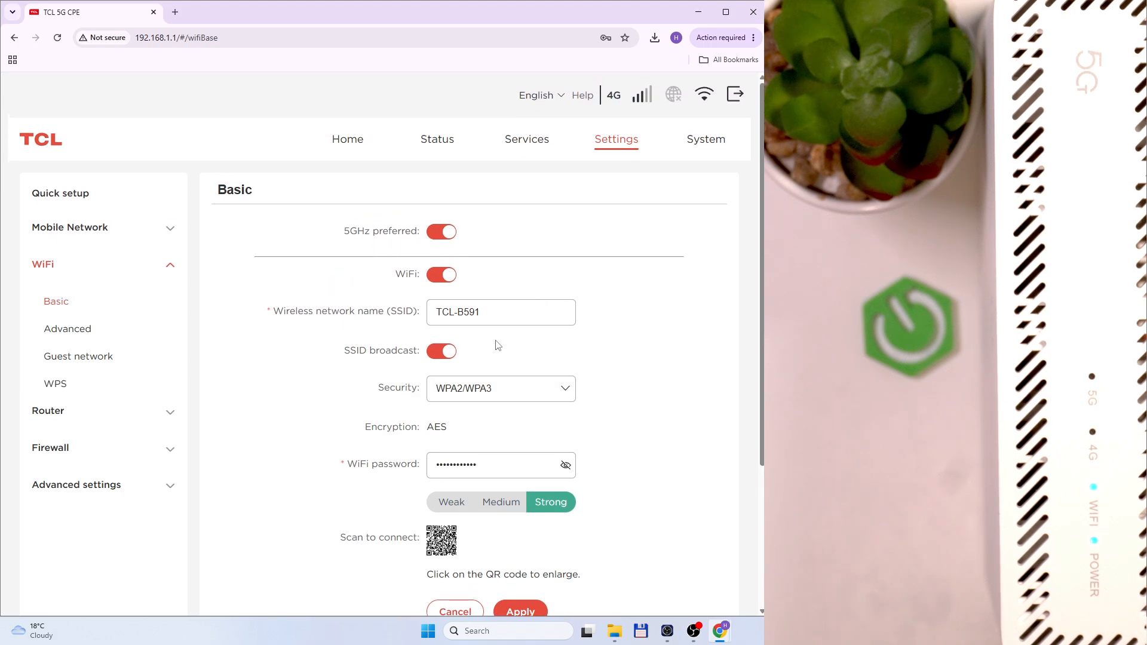
{"action": "scroll", "coordinate": [496, 344], "scroll_direction": "down", "scroll_amount": 3}
{"action": "scroll", "coordinate": [428, 203], "scroll_direction": "up", "scroll_amount": 3}
{"action": "scroll", "coordinate": [494, 333], "scroll_direction": "down", "scroll_amount": 1}
{"action": "left_click", "coordinate": [488, 256]}
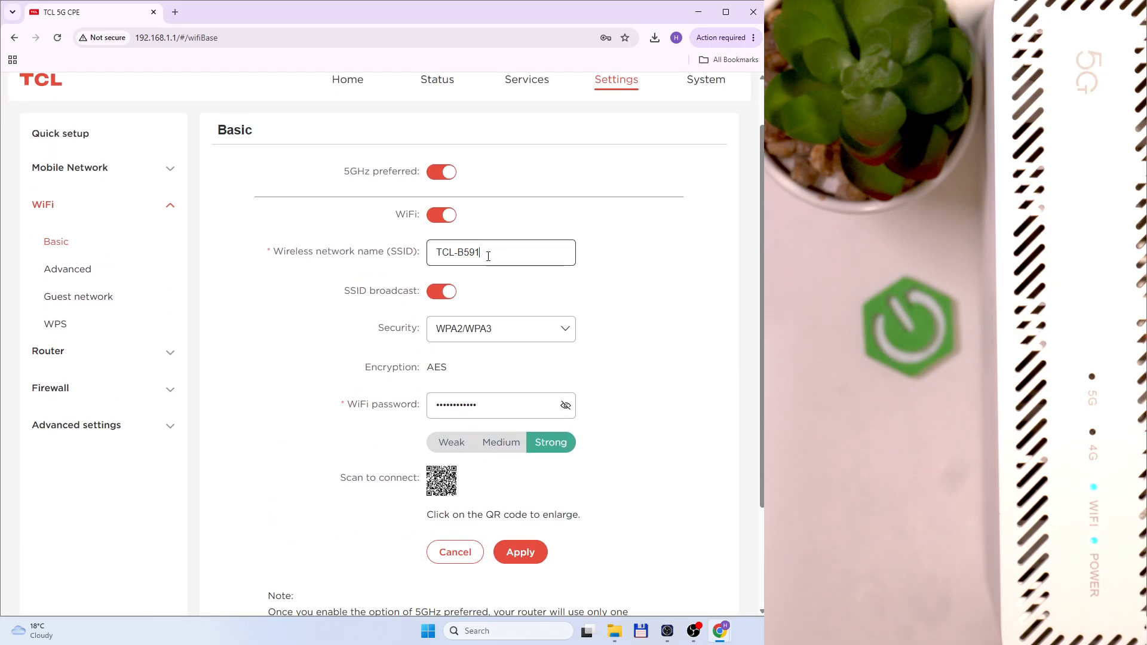
{"action": "left_click", "coordinate": [660, 371]}
{"action": "scroll", "coordinate": [602, 389], "scroll_direction": "up", "scroll_amount": 2}
Scroll through the Advanced 2.4GHz and 5GHz WiFi settings, ending on the Guest network page
{"action": "left_click", "coordinate": [87, 276]}
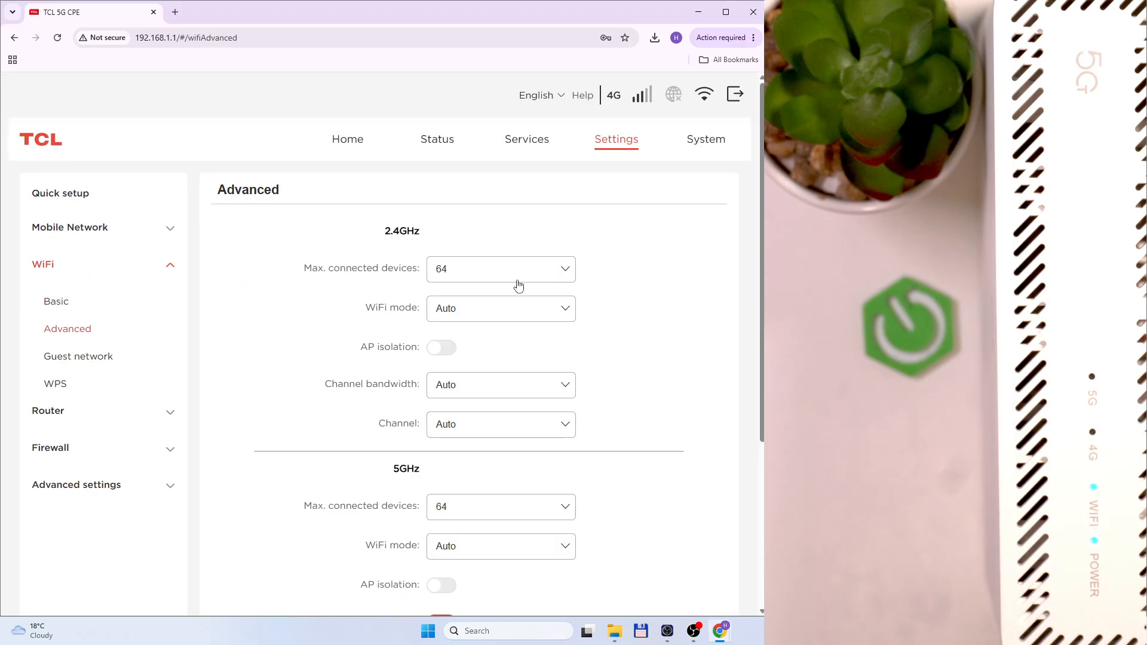
{"action": "scroll", "coordinate": [428, 274], "scroll_direction": "down", "scroll_amount": 2}
{"action": "scroll", "coordinate": [430, 263], "scroll_direction": "up", "scroll_amount": 1}
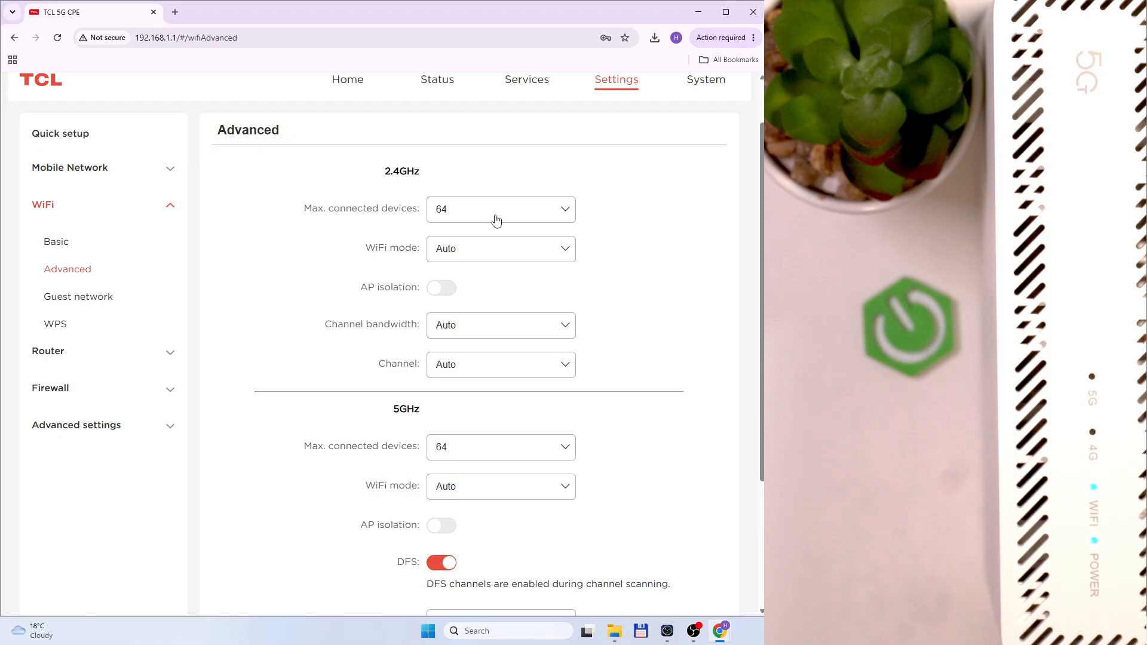
{"action": "scroll", "coordinate": [446, 261], "scroll_direction": "down", "scroll_amount": 2}
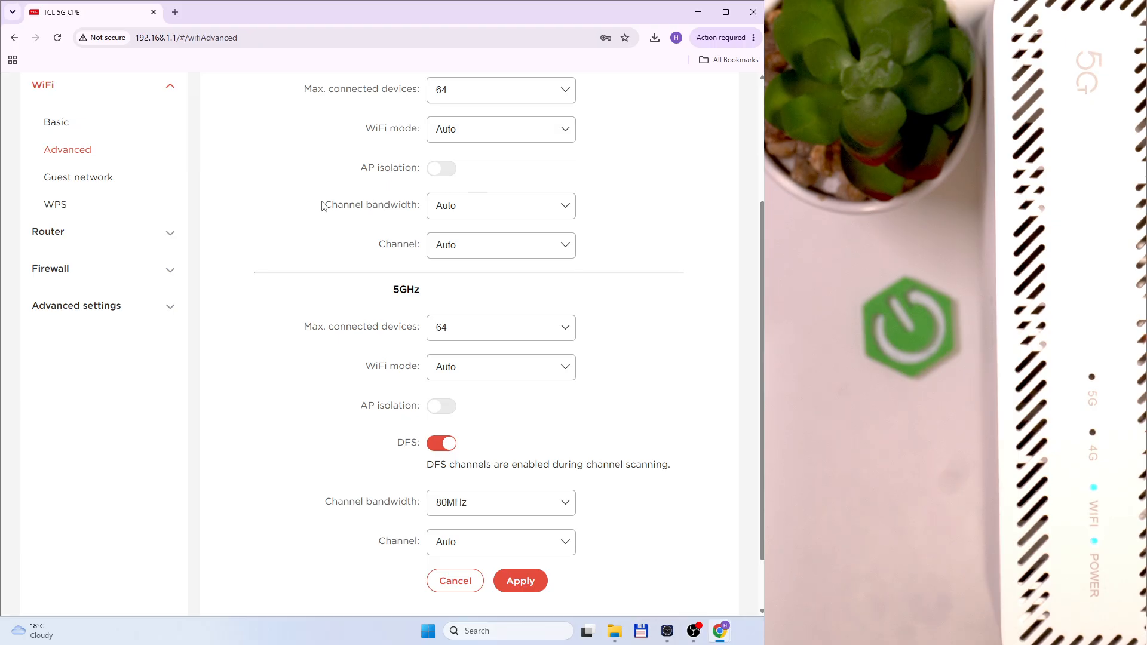
{"action": "scroll", "coordinate": [455, 248], "scroll_direction": "down", "scroll_amount": 1}
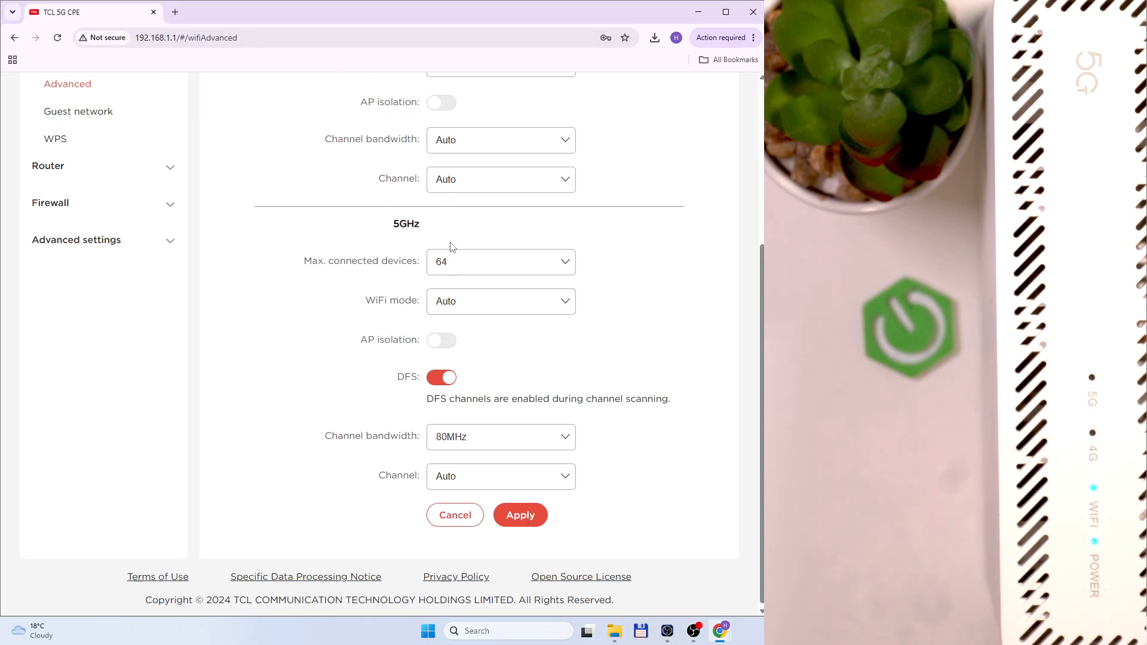
{"action": "scroll", "coordinate": [562, 367], "scroll_direction": "up", "scroll_amount": 3}
{"action": "scroll", "coordinate": [528, 254], "scroll_direction": "down", "scroll_amount": 2}
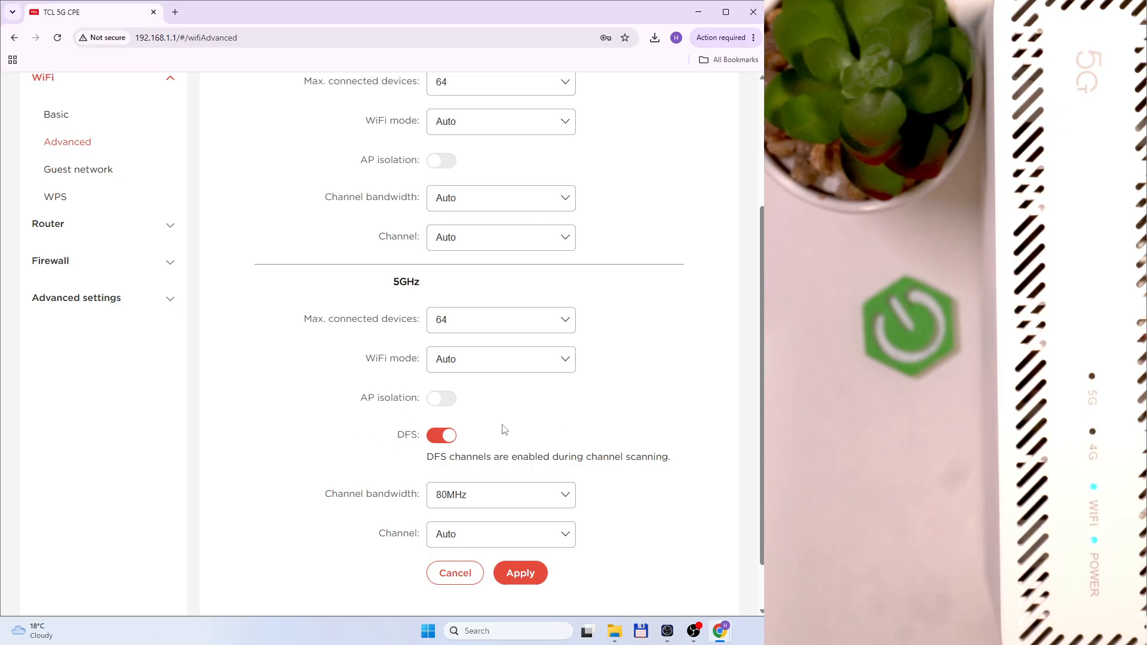
{"action": "scroll", "coordinate": [453, 489], "scroll_direction": "up", "scroll_amount": 2}
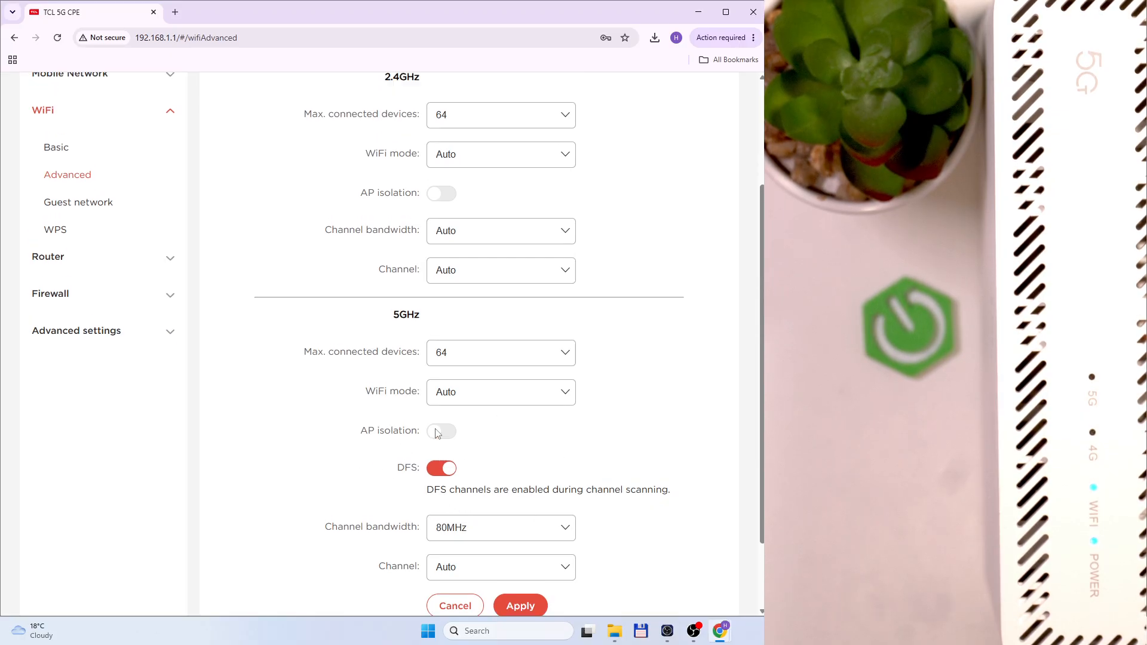
{"action": "left_click", "coordinate": [101, 296]}
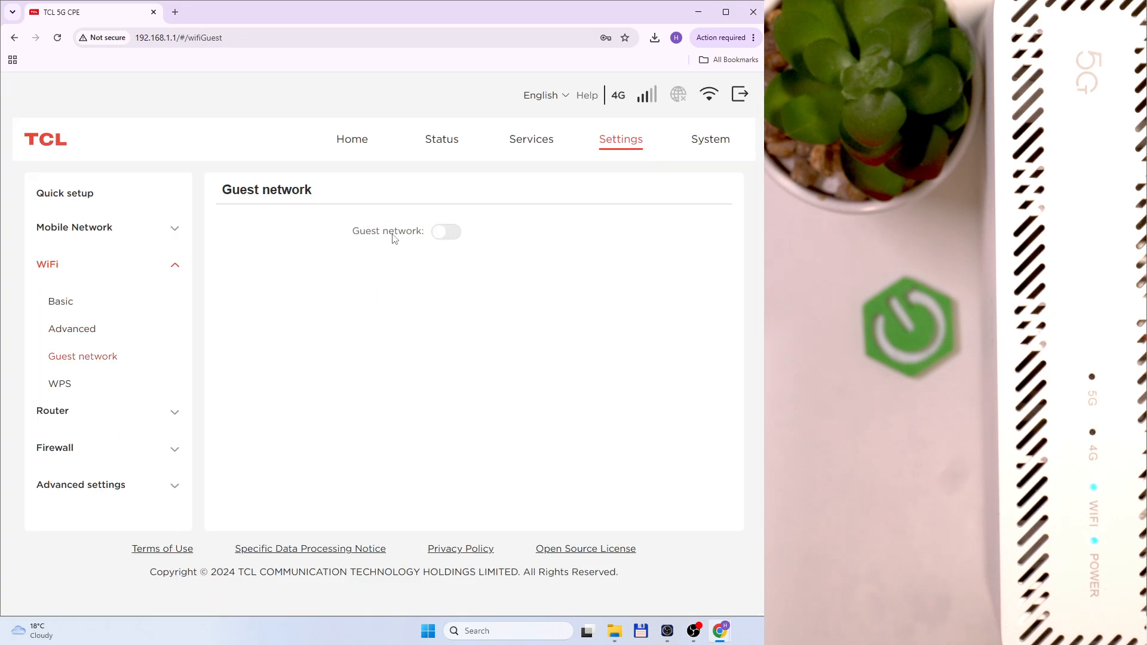
Enable the guest network, backing out once before confirming
{"action": "left_click", "coordinate": [444, 233]}
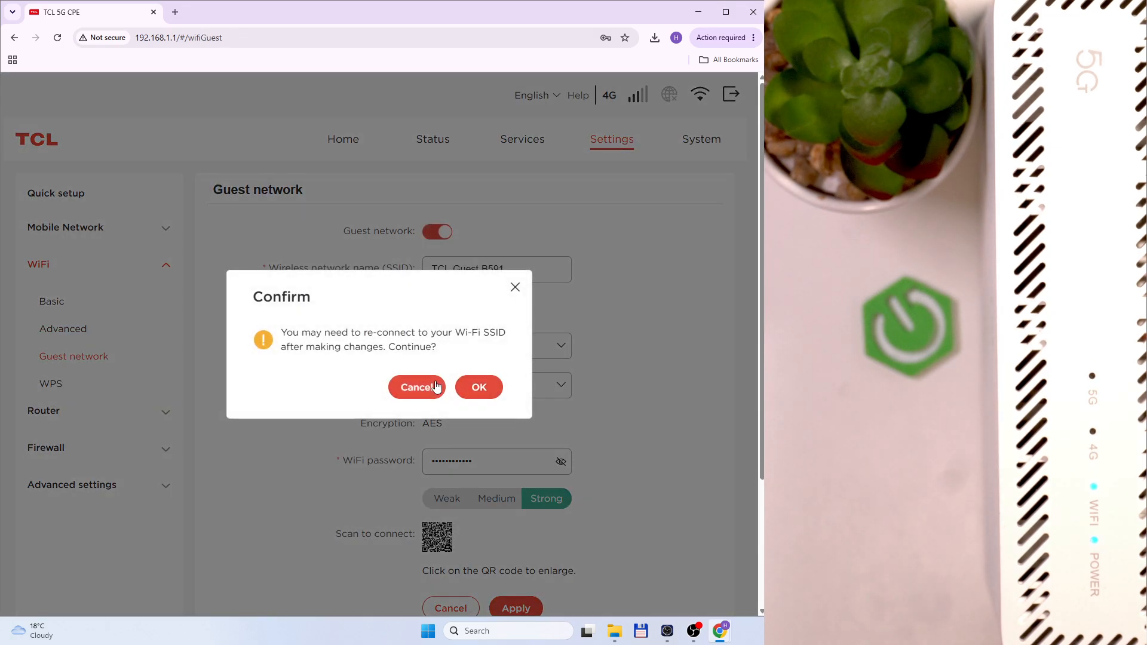
{"action": "left_click", "coordinate": [436, 387]}
{"action": "left_click", "coordinate": [455, 238]}
{"action": "left_click", "coordinate": [487, 391]}
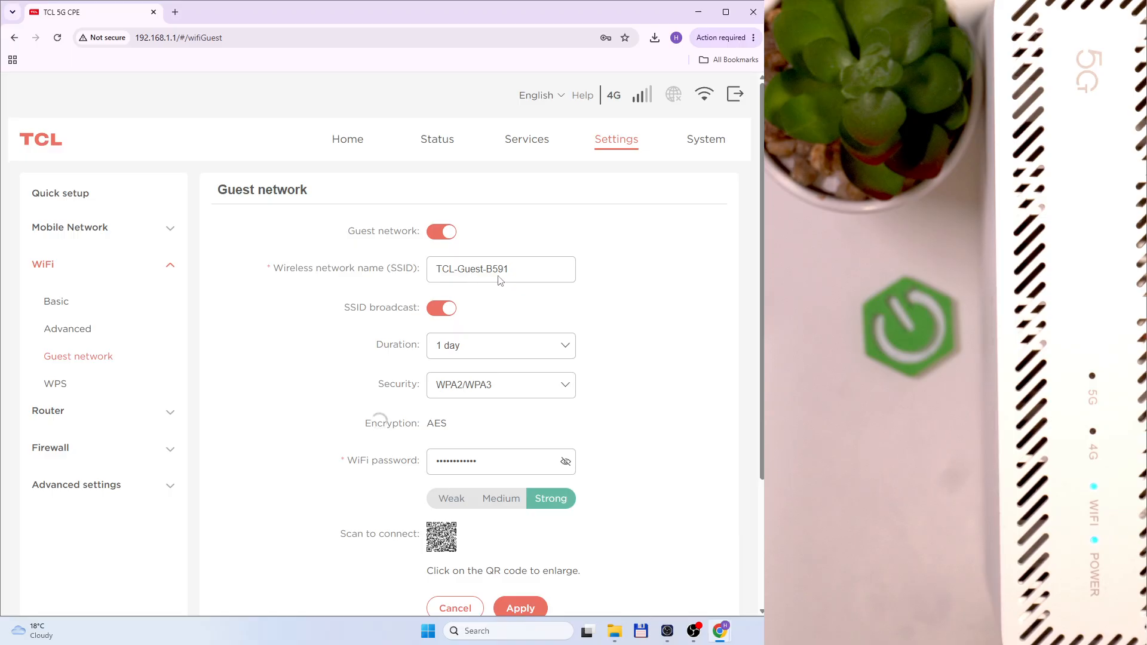
{"action": "scroll", "coordinate": [319, 296], "scroll_direction": "down", "scroll_amount": 1}
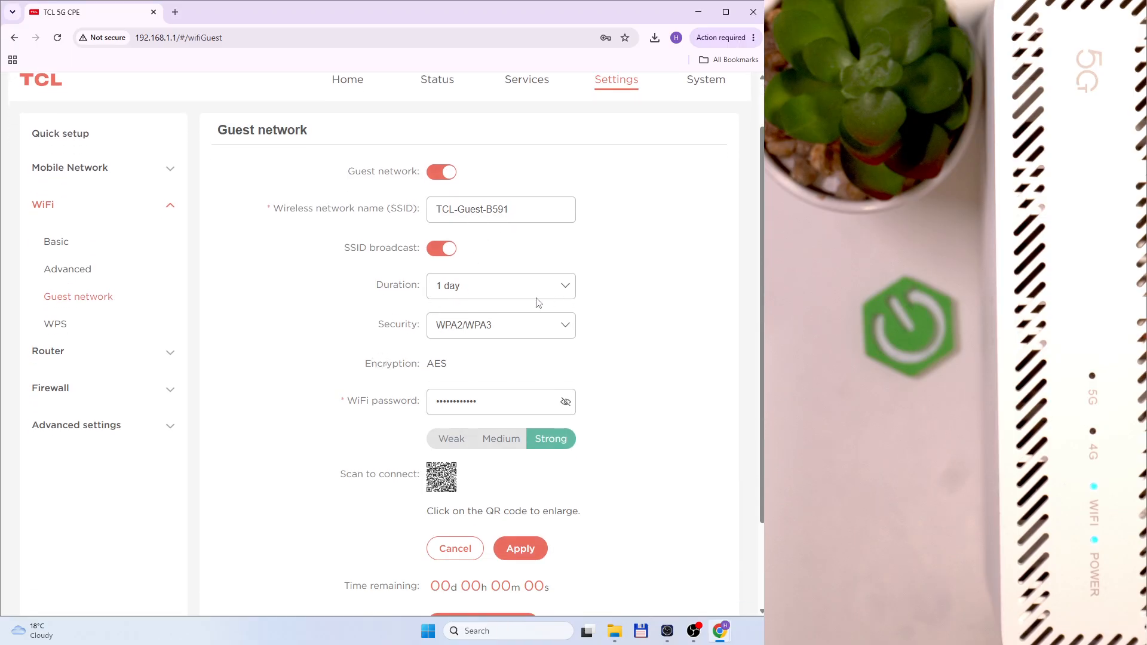
{"action": "scroll", "coordinate": [478, 299], "scroll_direction": "down", "scroll_amount": 1}
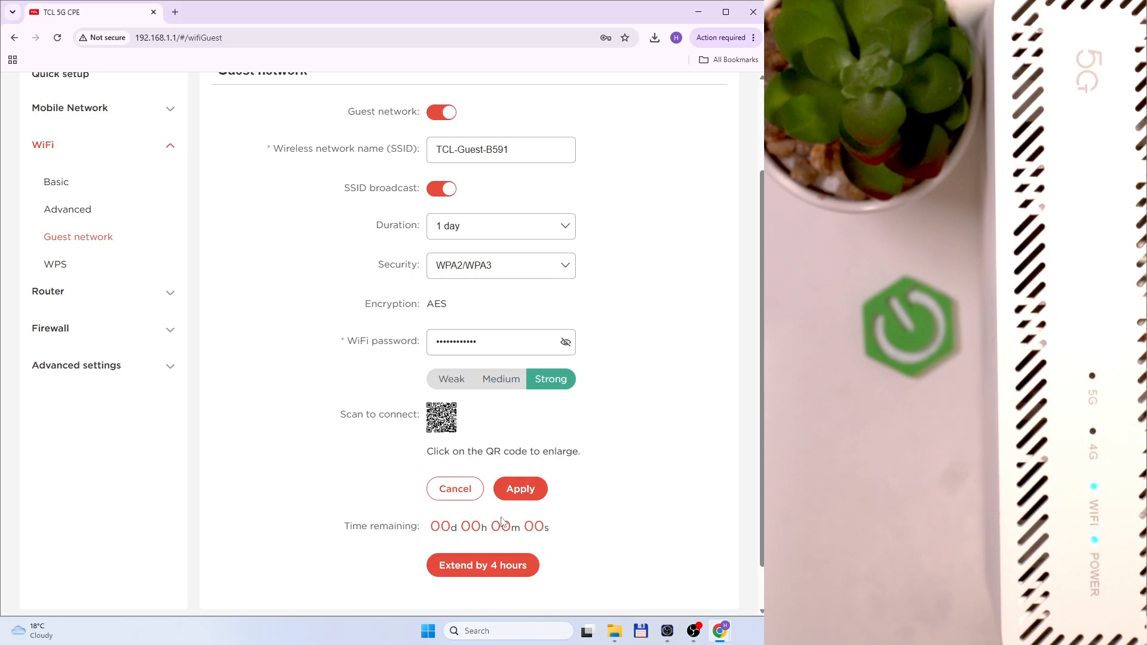
Extend guest network access six times by 4 hours each, then view the WPS page
{"action": "left_click", "coordinate": [513, 566]}
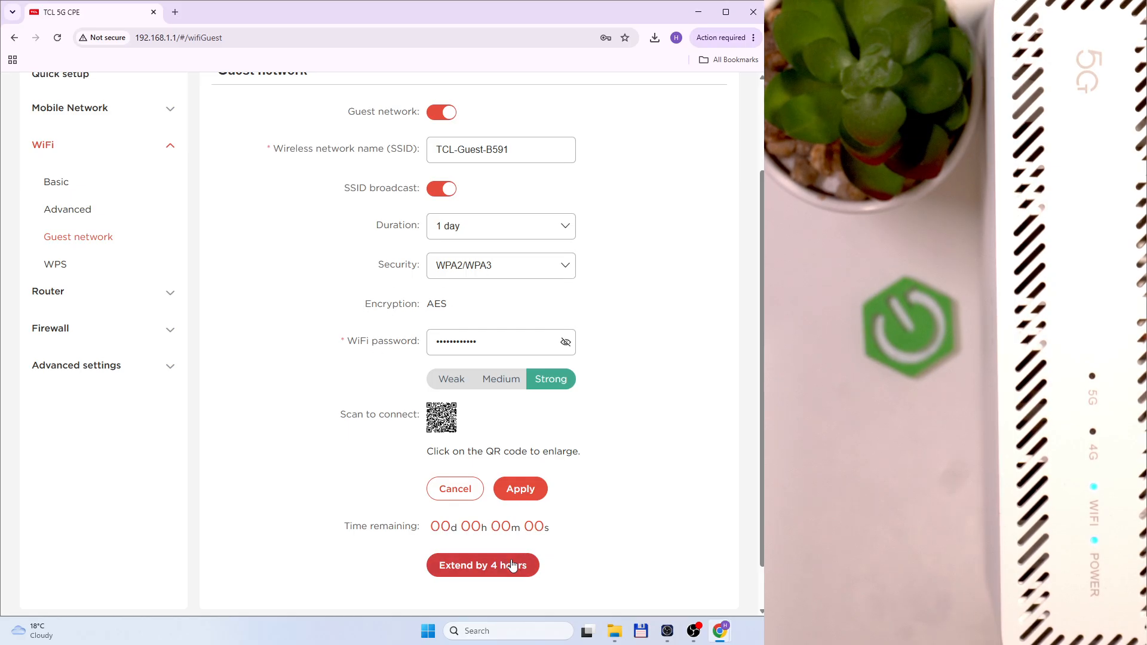
{"action": "left_click", "coordinate": [474, 562]}
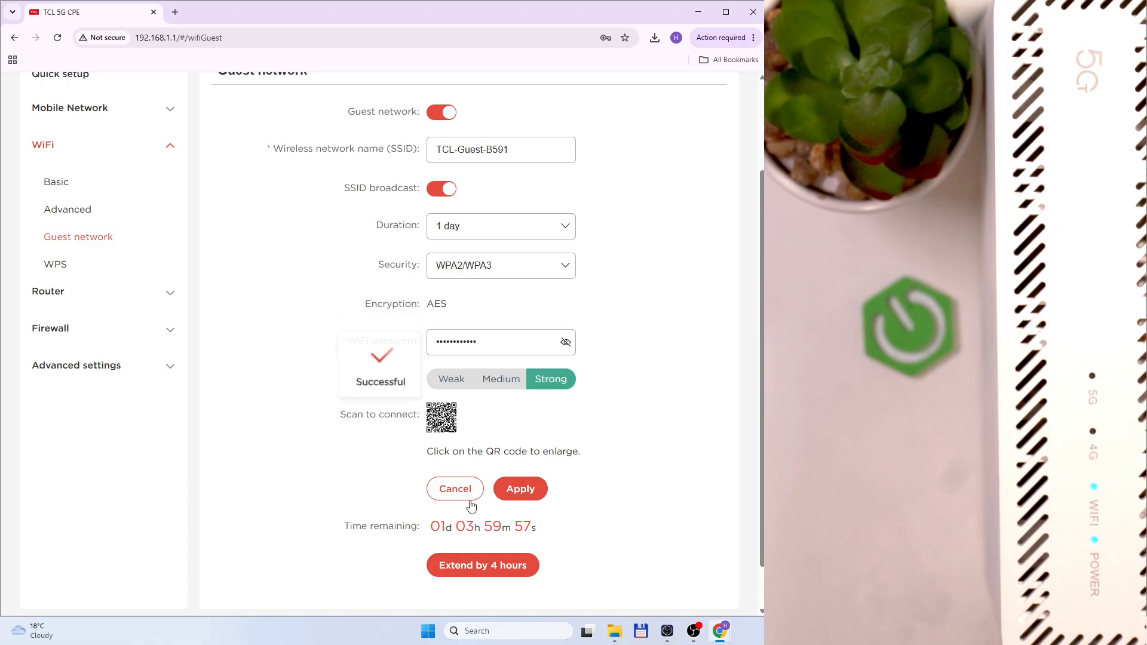
{"action": "left_click", "coordinate": [478, 565]}
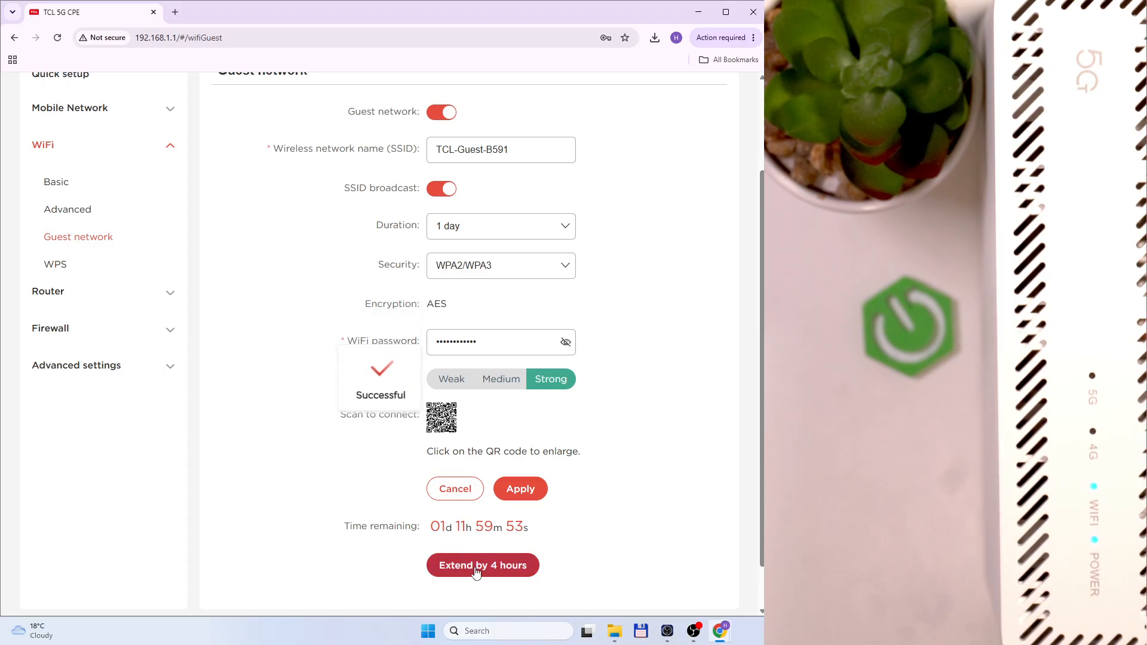
{"action": "left_click", "coordinate": [477, 571]}
{"action": "left_click", "coordinate": [493, 569]}
{"action": "left_click", "coordinate": [465, 574]}
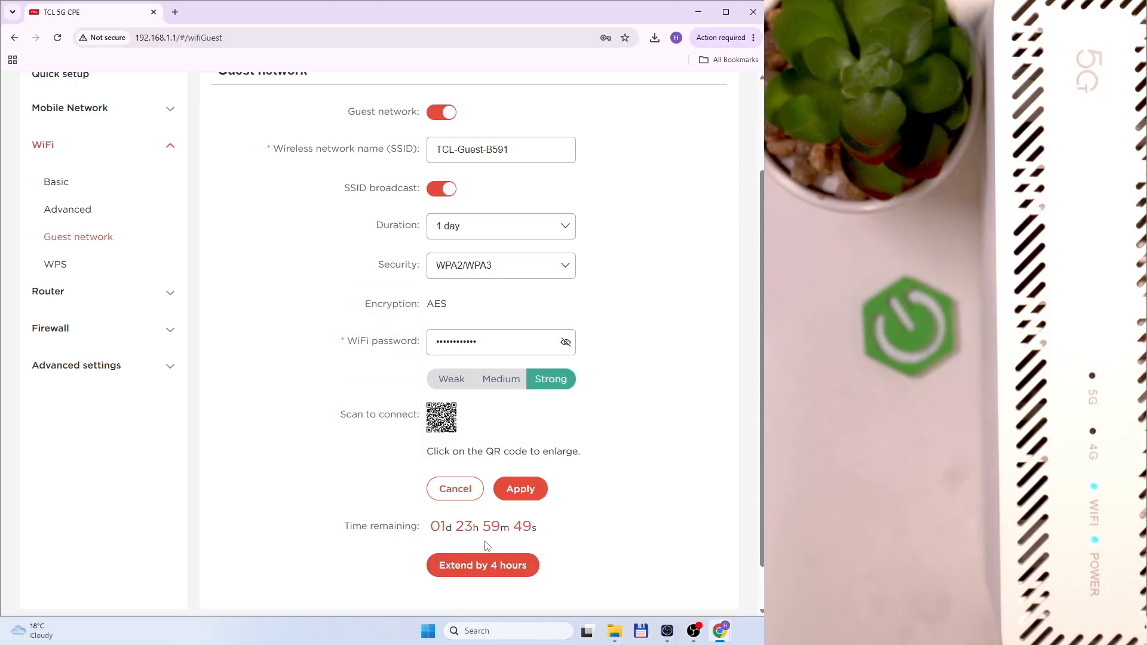
{"action": "left_click", "coordinate": [76, 270]}
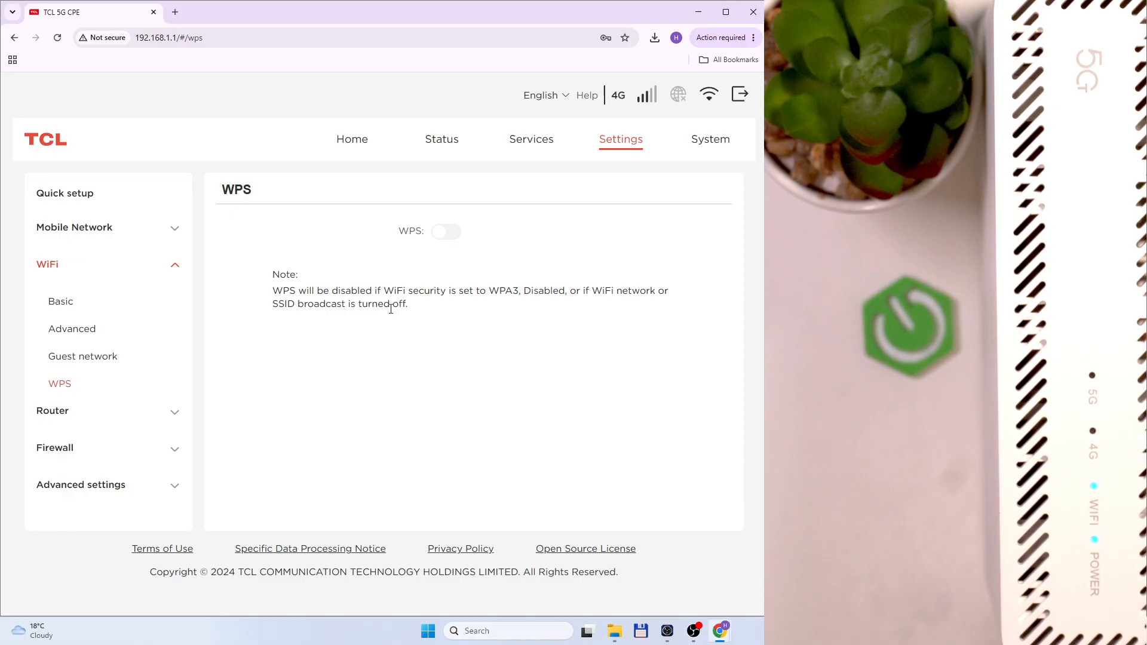
Highlight WPA3 in the WPS note, then view Router DHCP settings (range 192.168.1.2–192.168.1.253)
{"action": "double_click", "coordinate": [501, 290]}
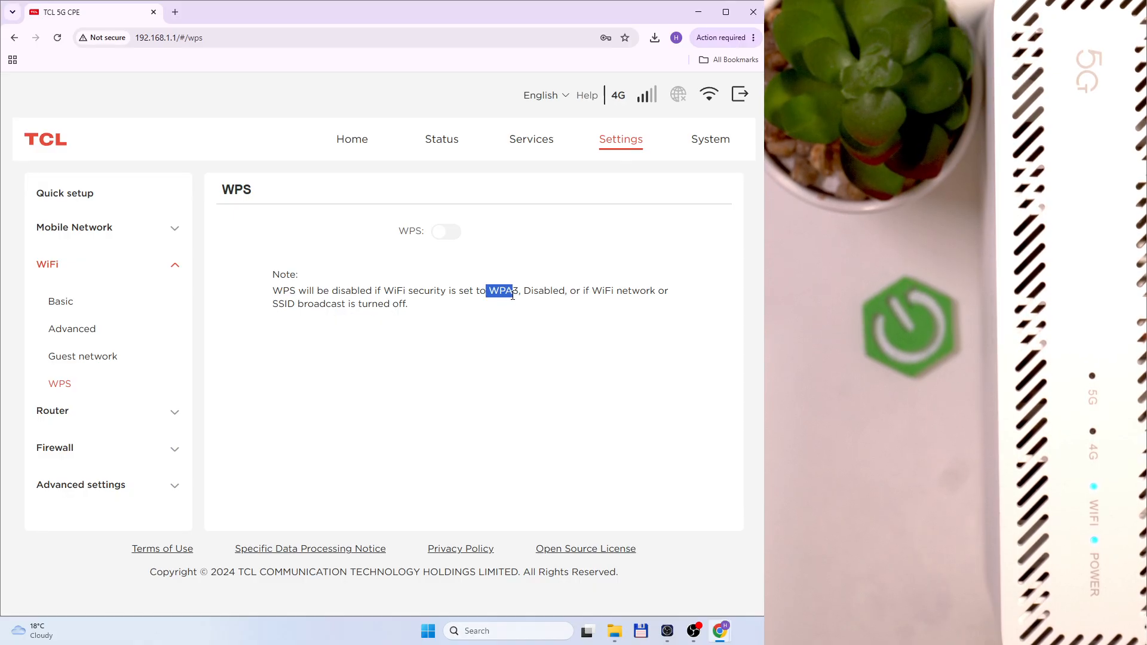
{"action": "left_click", "coordinate": [498, 294]}
{"action": "left_click", "coordinate": [85, 414]}
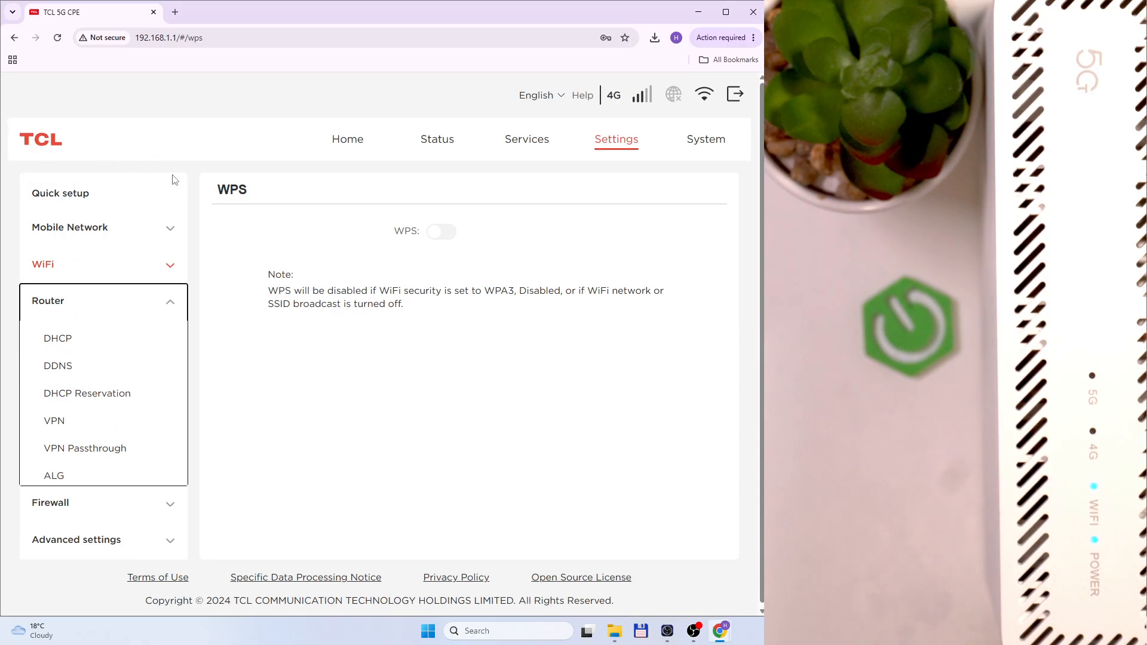
{"action": "left_click", "coordinate": [74, 340]}
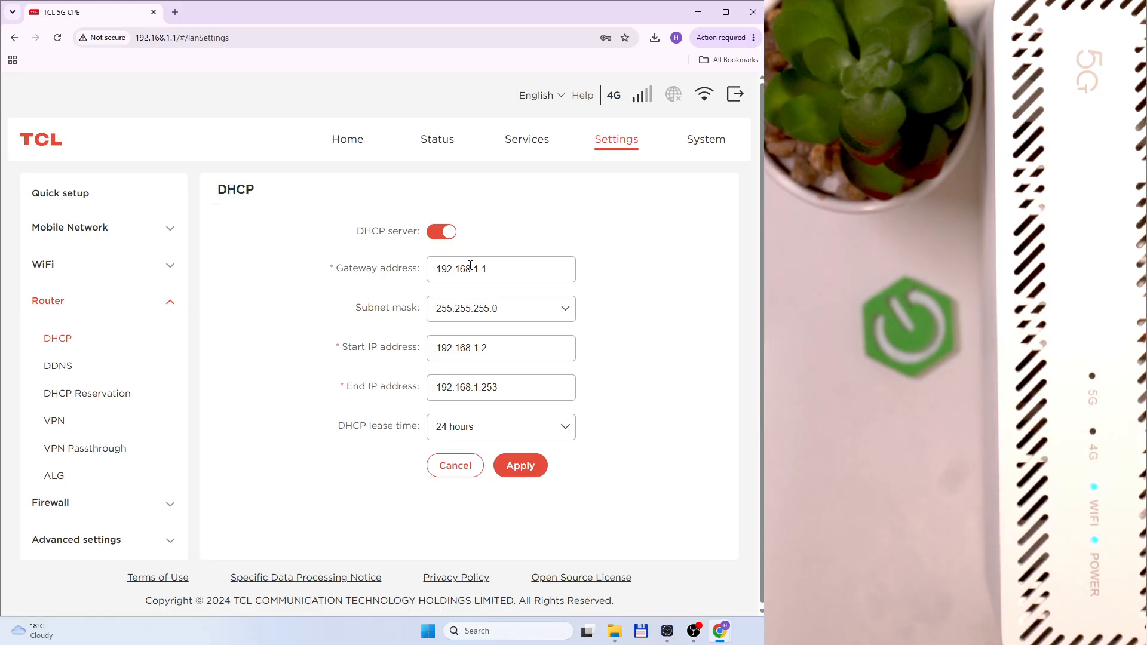
Inspect the subnet mask options and highlight the Start and End IP address labels
{"action": "left_click", "coordinate": [470, 312]}
{"action": "left_click", "coordinate": [468, 312]}
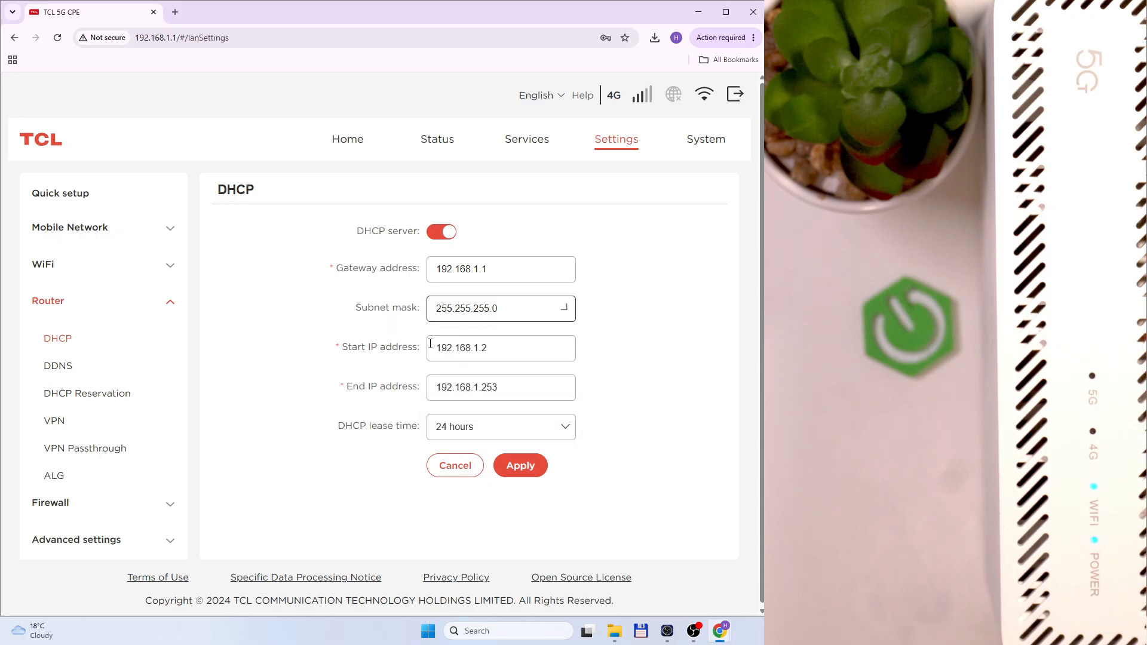
{"action": "left_click_drag", "start_coordinate": [342, 350], "coordinate": [427, 349]}
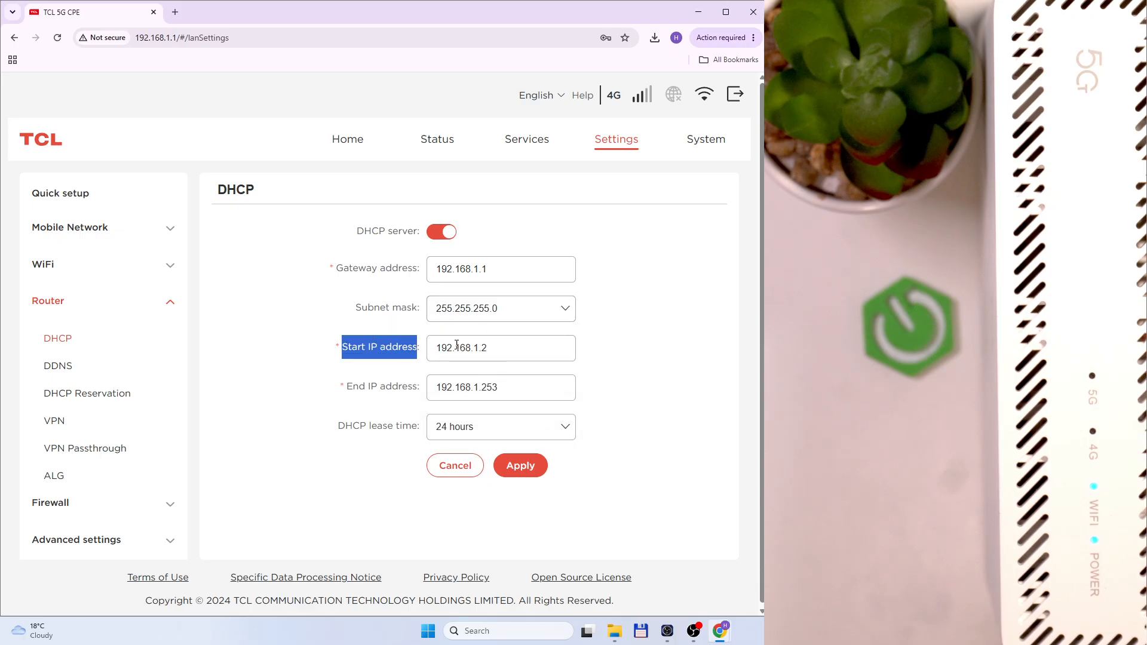
{"action": "left_click_drag", "start_coordinate": [352, 392], "coordinate": [573, 391]}
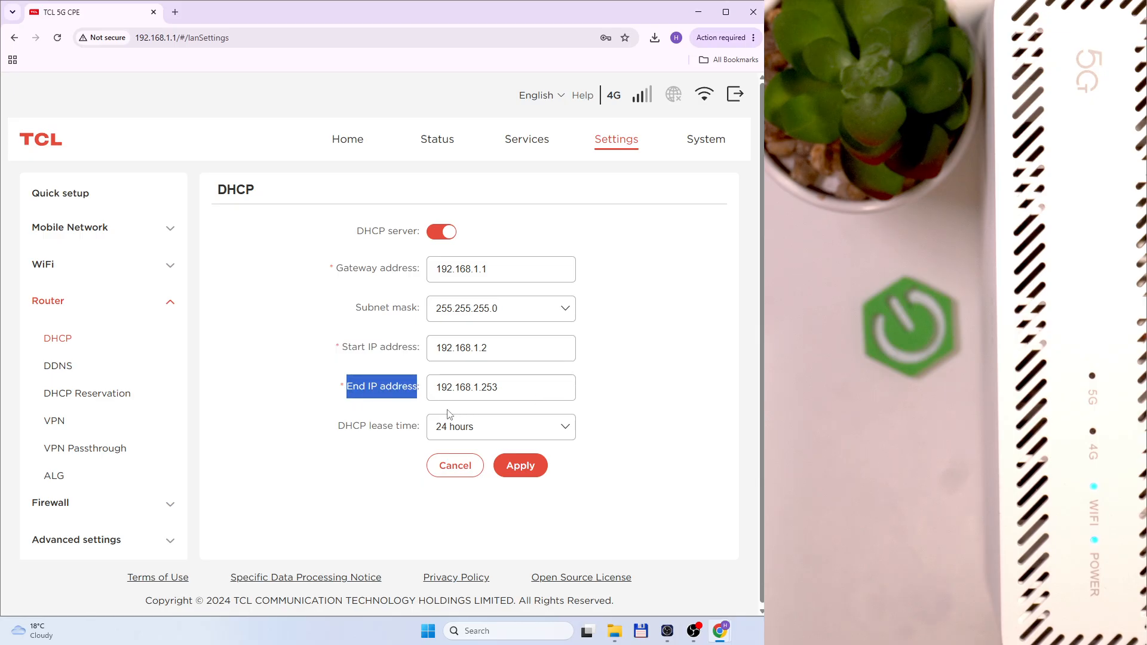
{"action": "left_click", "coordinate": [360, 414]}
Check the lease time options keeping 24 hours, then view the empty DDNS page
{"action": "left_click", "coordinate": [461, 434]}
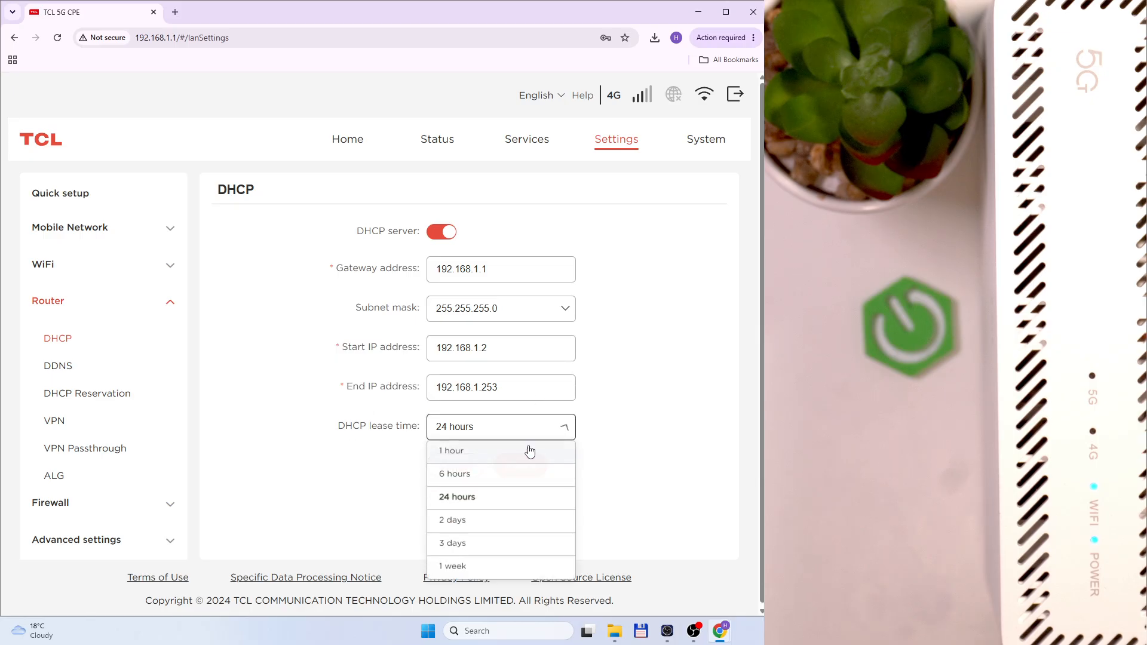
{"action": "left_click", "coordinate": [487, 432]}
{"action": "left_click", "coordinate": [482, 443]}
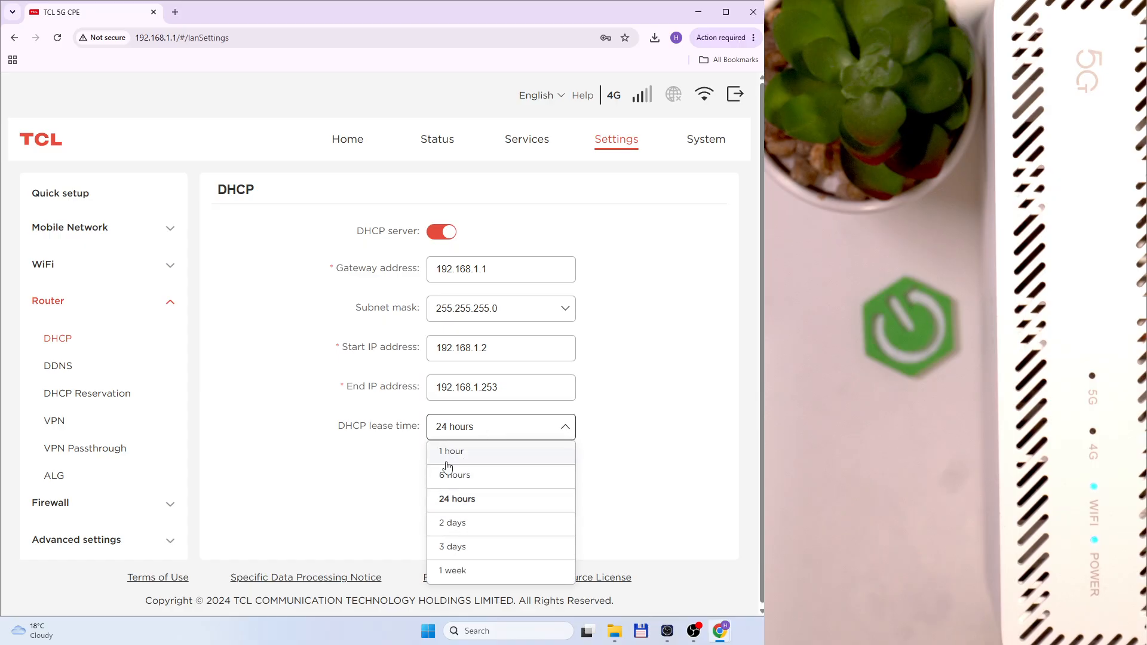
{"action": "left_click", "coordinate": [486, 427]}
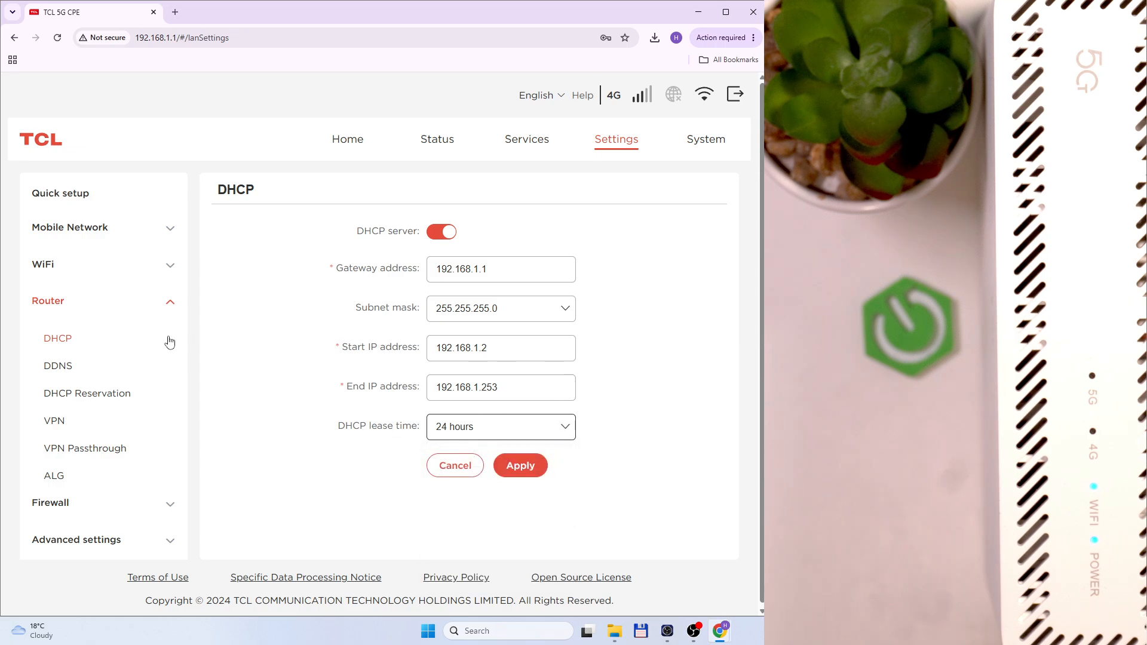
{"action": "left_click", "coordinate": [66, 367]}
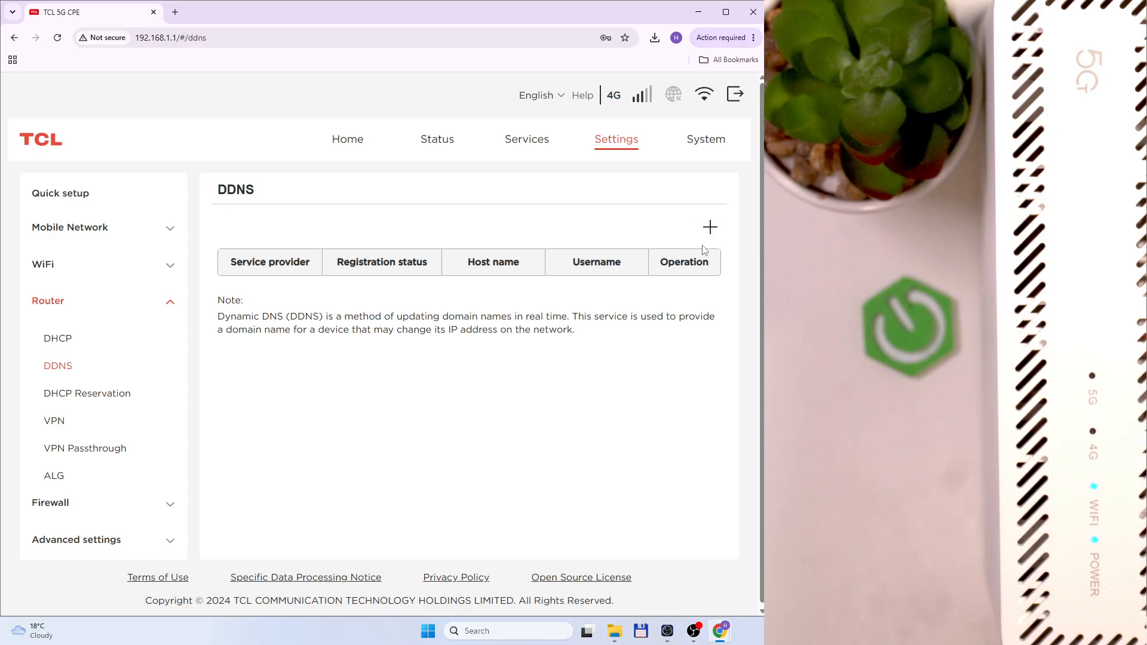
Preview the DDNS Add form with Dyndns.org as provider, then close it unsaved
{"action": "left_click", "coordinate": [709, 230]}
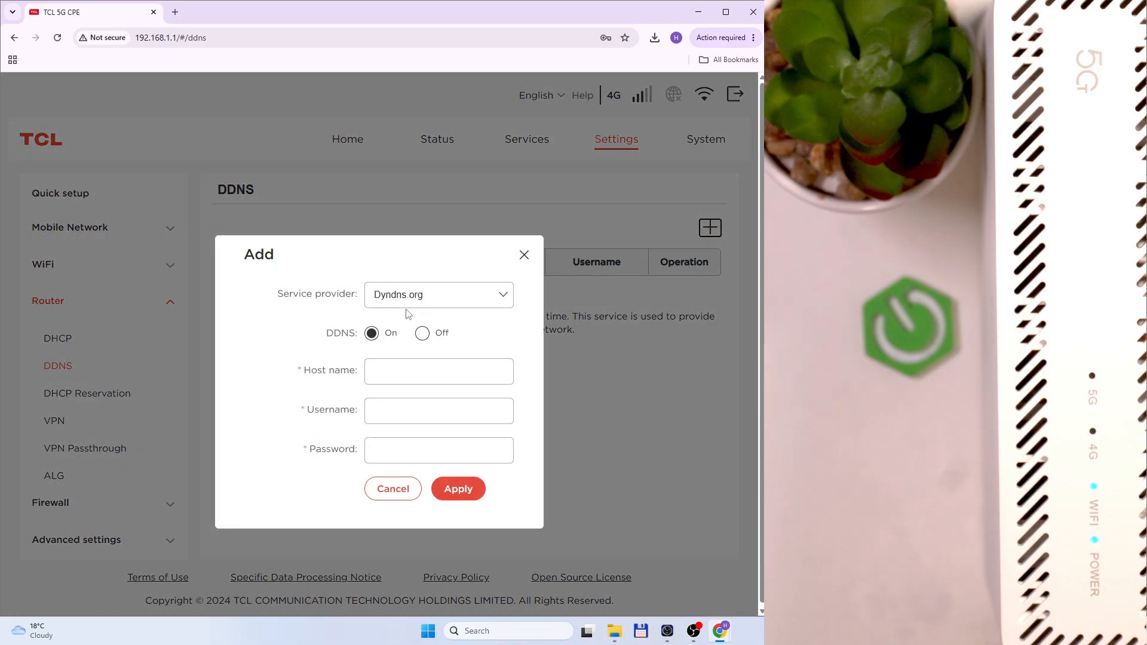
{"action": "left_click", "coordinate": [440, 295]}
{"action": "left_click", "coordinate": [441, 294]}
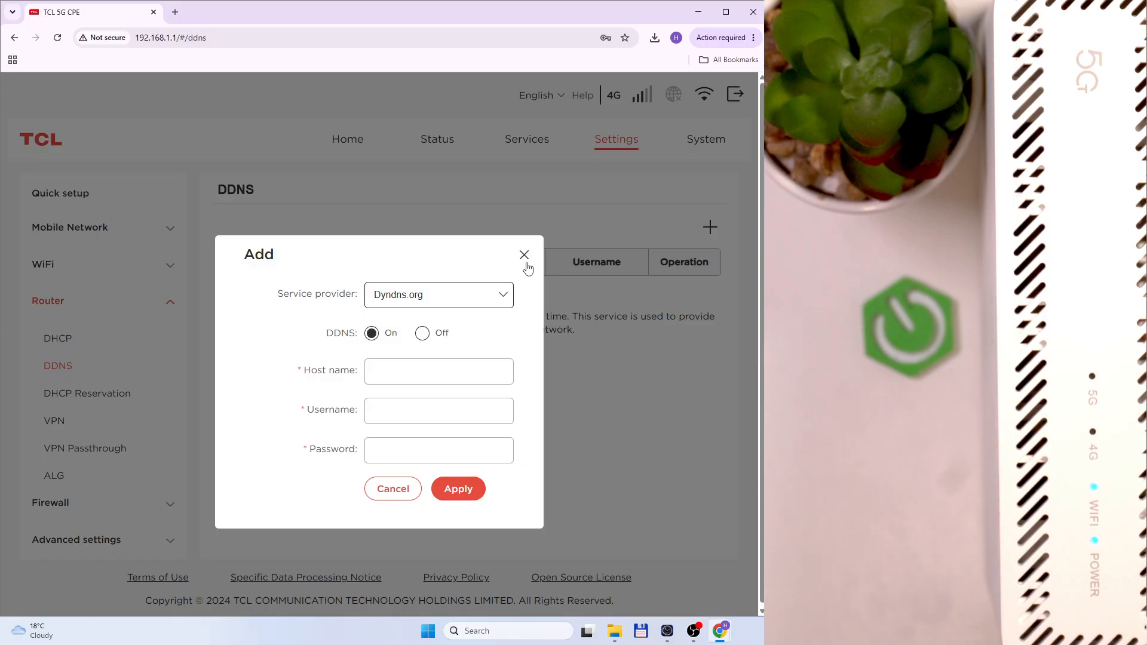
{"action": "left_click", "coordinate": [524, 255]}
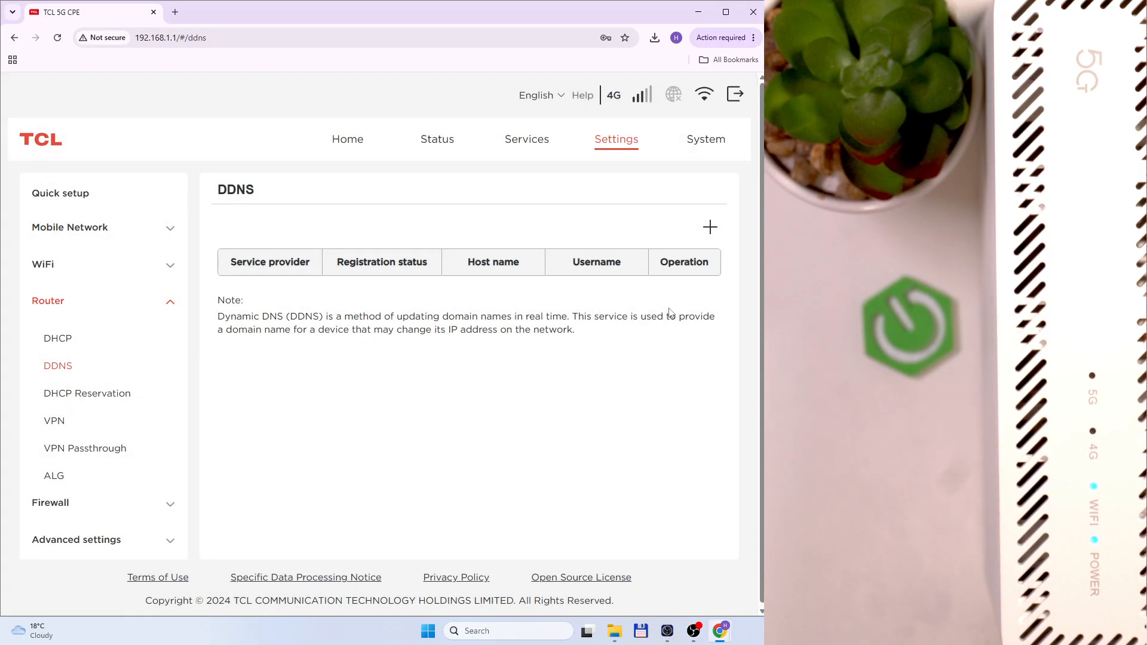
On DHCP Reservation, draft an entry giving the listed device 192.168.1.55, then cancel it
{"action": "left_click", "coordinate": [123, 390]}
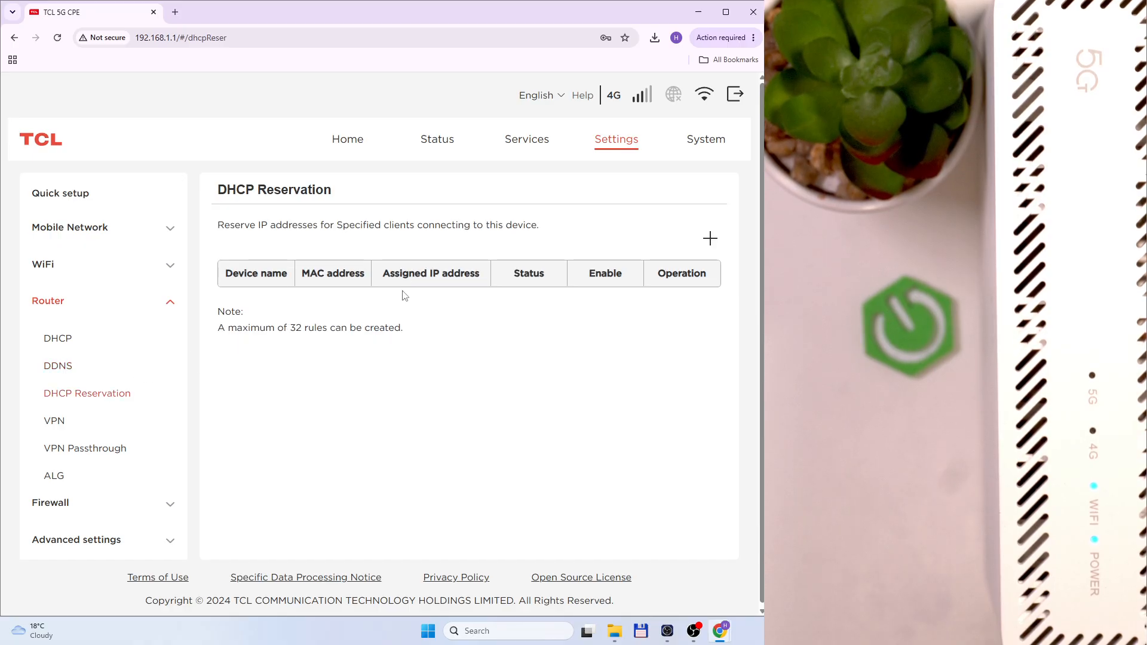
{"action": "left_click", "coordinate": [710, 239]}
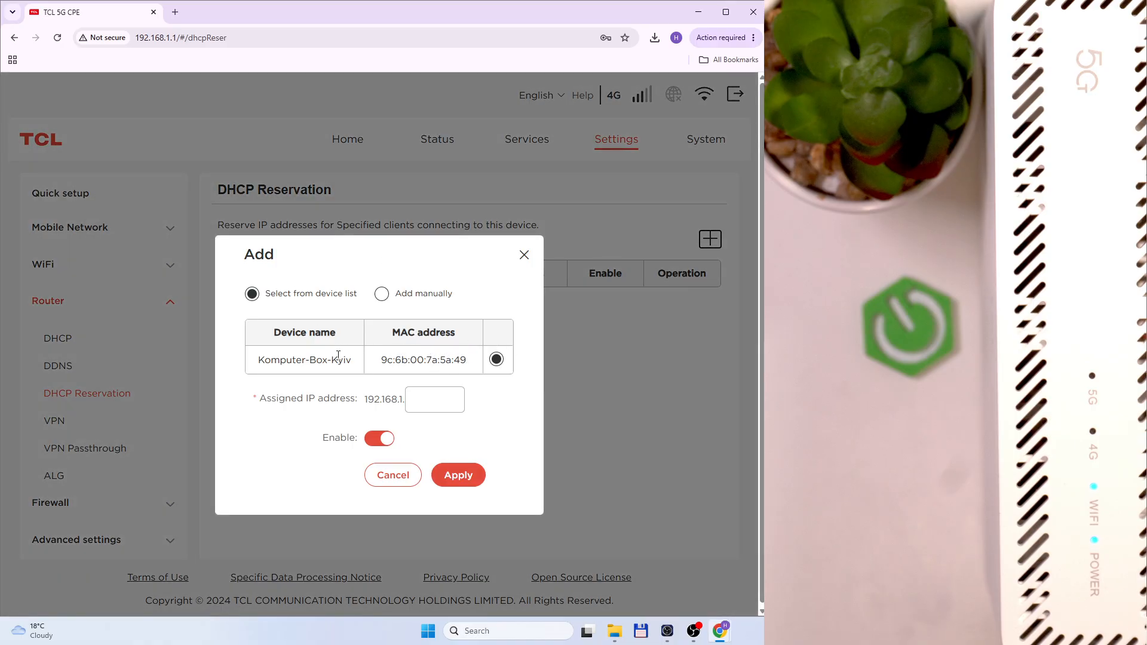
{"action": "left_click", "coordinate": [399, 297]}
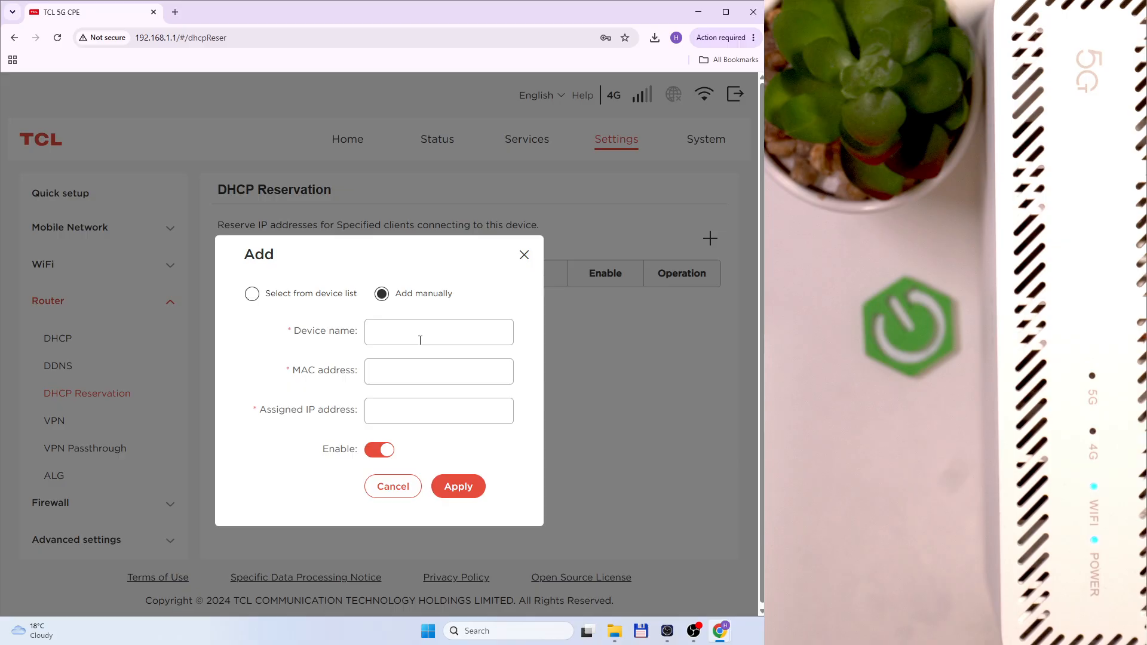
{"action": "left_click", "coordinate": [249, 287]}
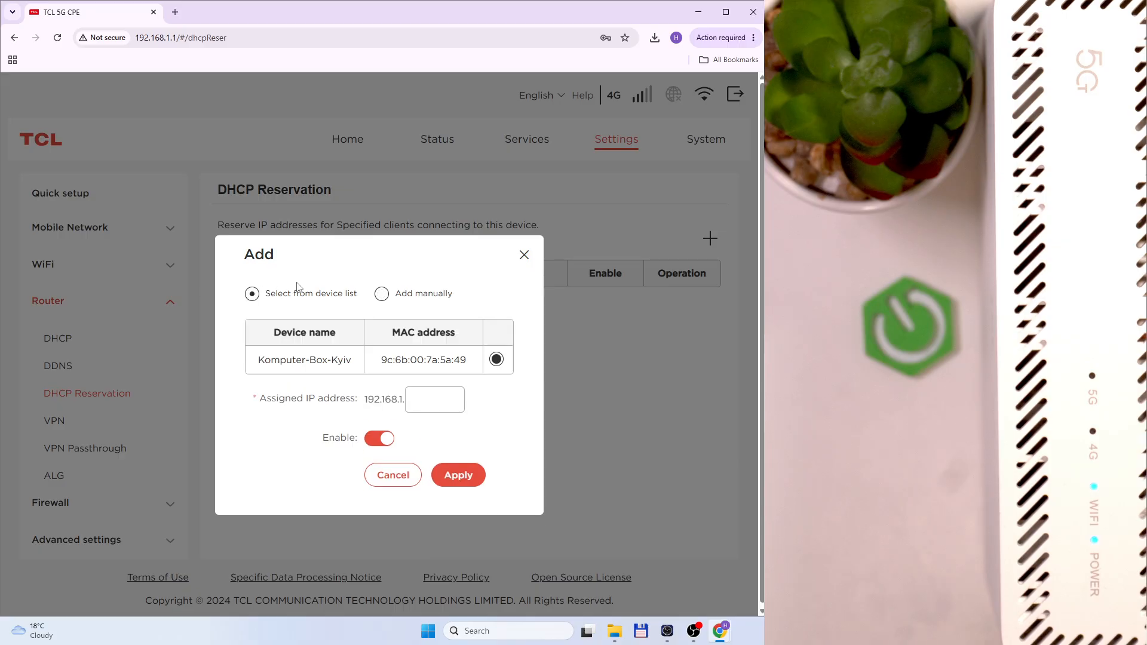
{"action": "left_click", "coordinate": [409, 398]}
{"action": "type", "text": "55"}
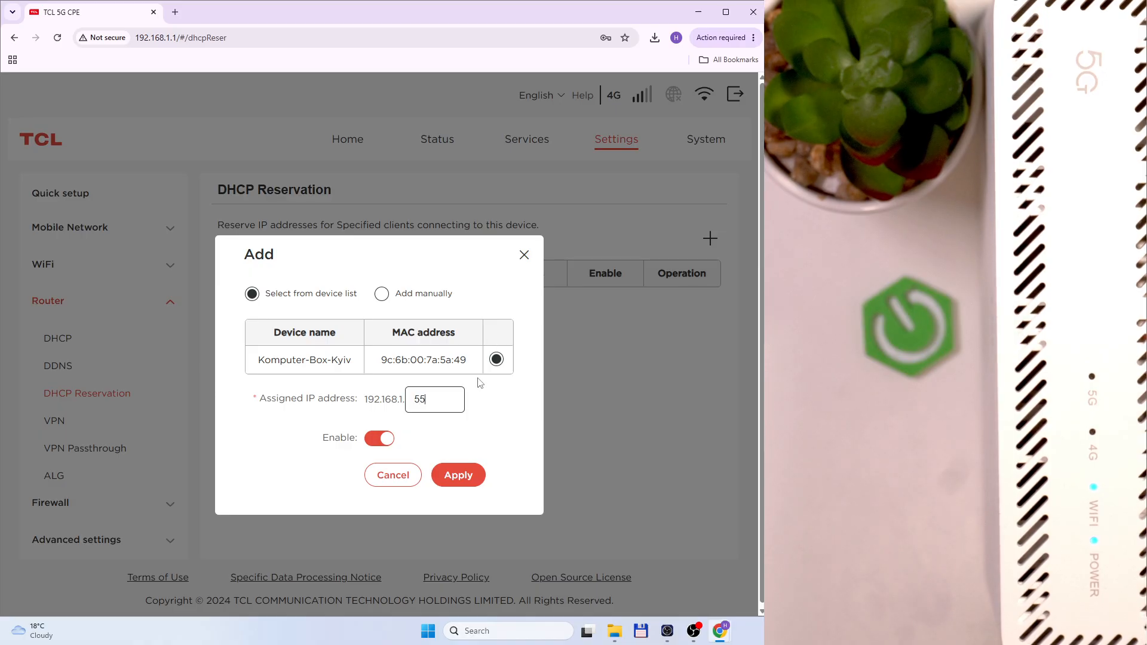
{"action": "left_click", "coordinate": [392, 475]}
Launch Command Prompt from the Start search and move it aside
{"action": "key", "text": "super"}
{"action": "type", "text": "c"}
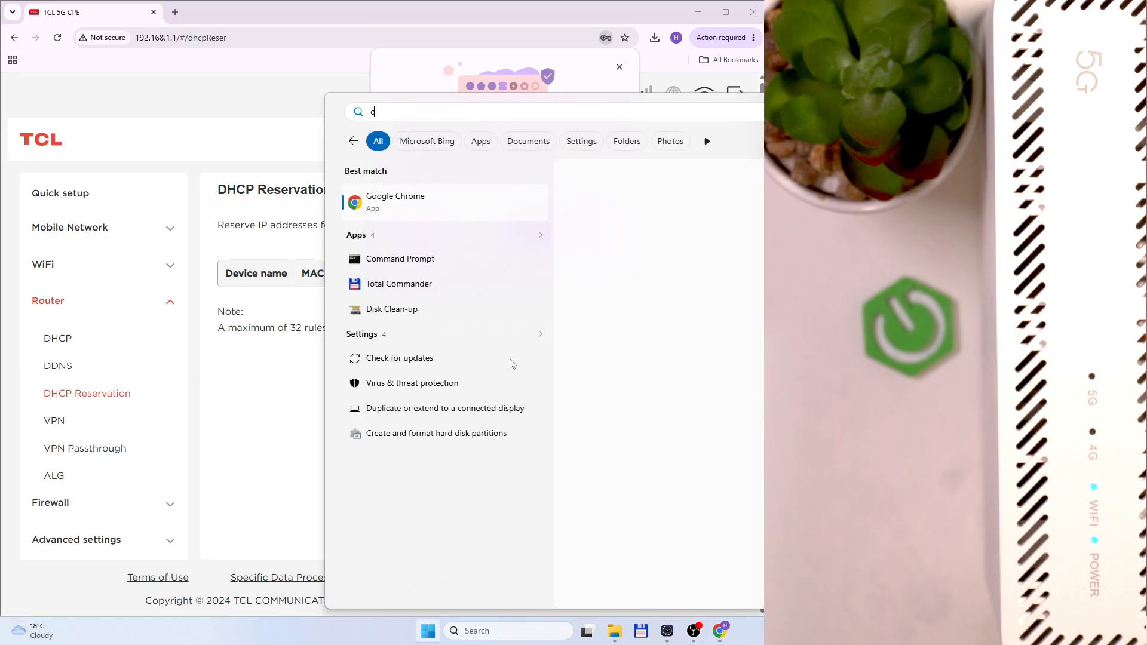
{"action": "left_click", "coordinate": [469, 259]}
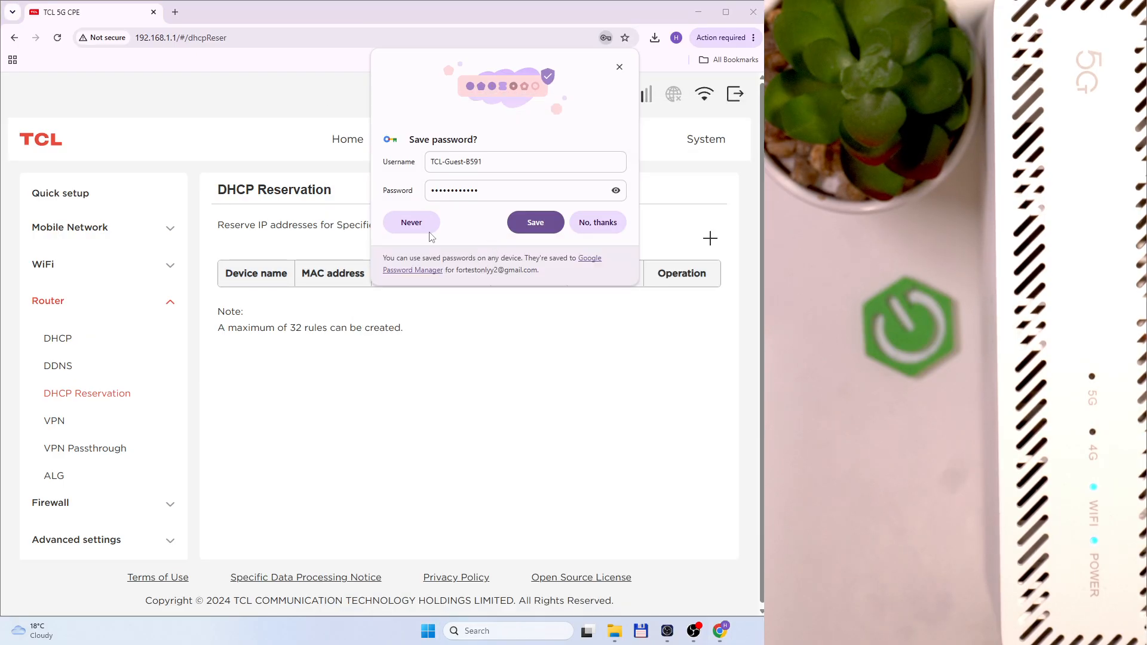
{"action": "left_click_drag", "start_coordinate": [324, 26], "coordinate": [330, 52]}
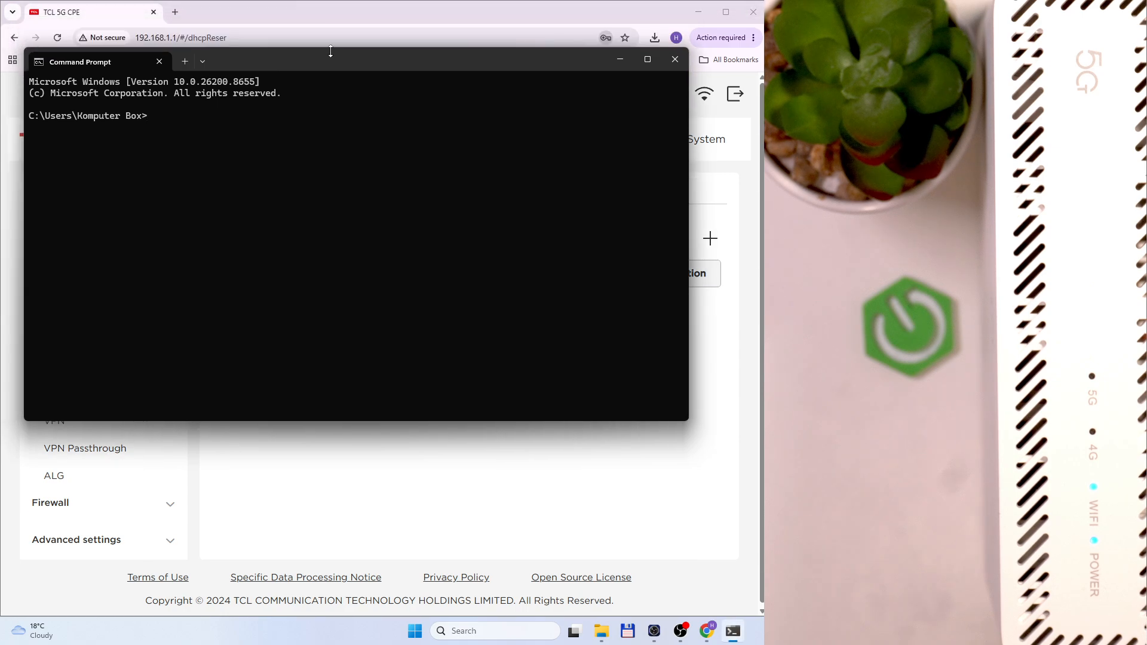
Run ipconfig, showing IPv4 192.168.1.186 and gateway 192.168.1.1, then move the window down
{"action": "type", "text": "ipco"}
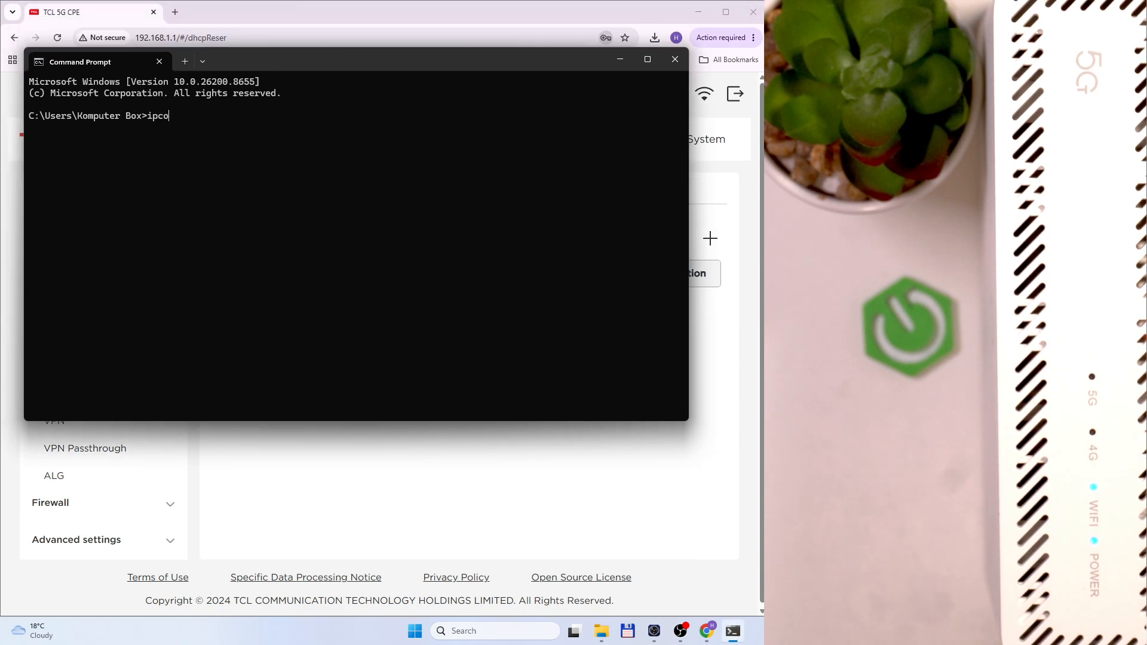
{"action": "type", "text": "nfigf"}
{"action": "key", "text": "BackSpace"}
{"action": "key", "text": "Return"}
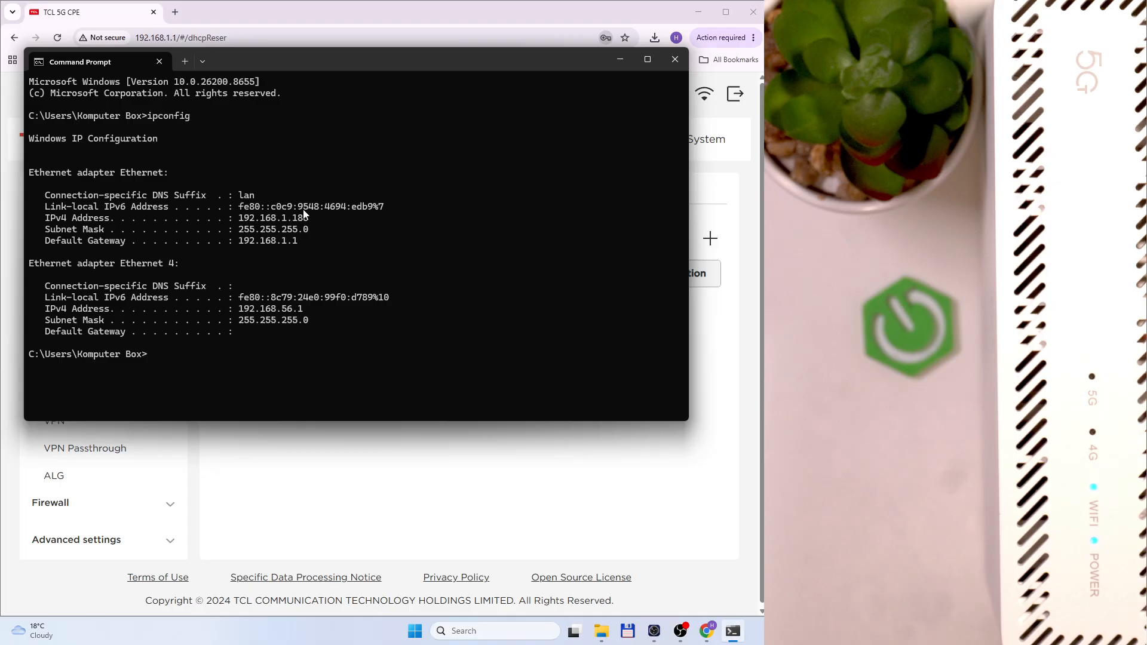
{"action": "left_click_drag", "start_coordinate": [575, 57], "coordinate": [602, 348]}
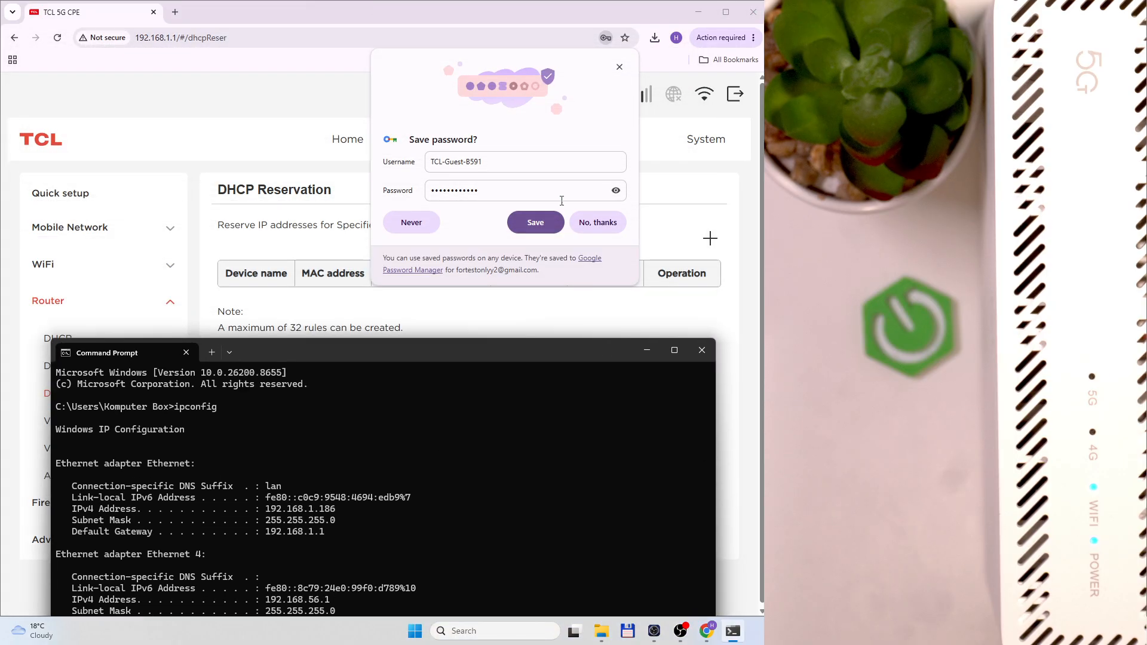
Add and save a DHCP reservation giving the PC 192.168.1.55
{"action": "left_click", "coordinate": [597, 222]}
{"action": "left_click", "coordinate": [710, 239]}
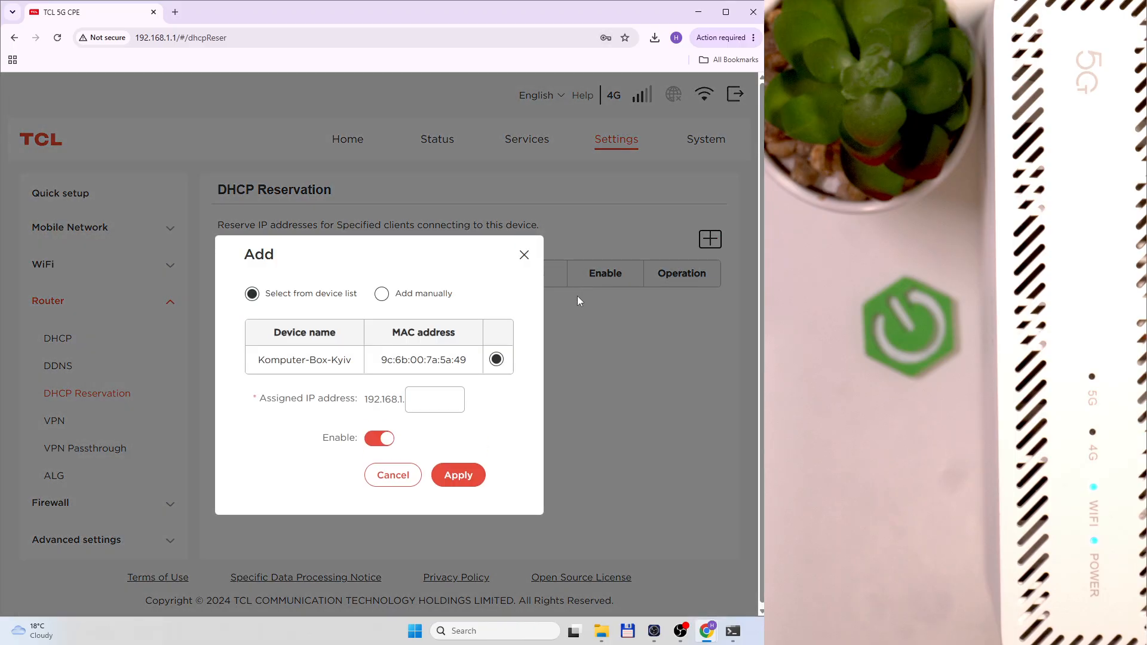
{"action": "left_click", "coordinate": [445, 399]}
{"action": "type", "text": "55"}
{"action": "left_click", "coordinate": [454, 475]}
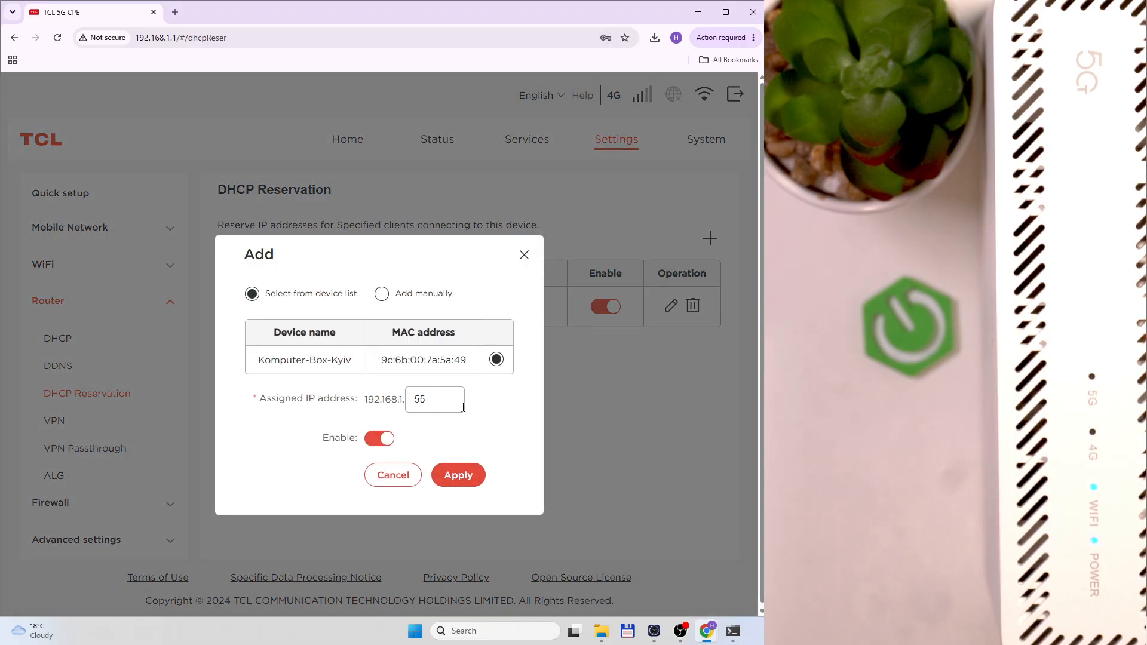
{"action": "left_click", "coordinate": [523, 253]}
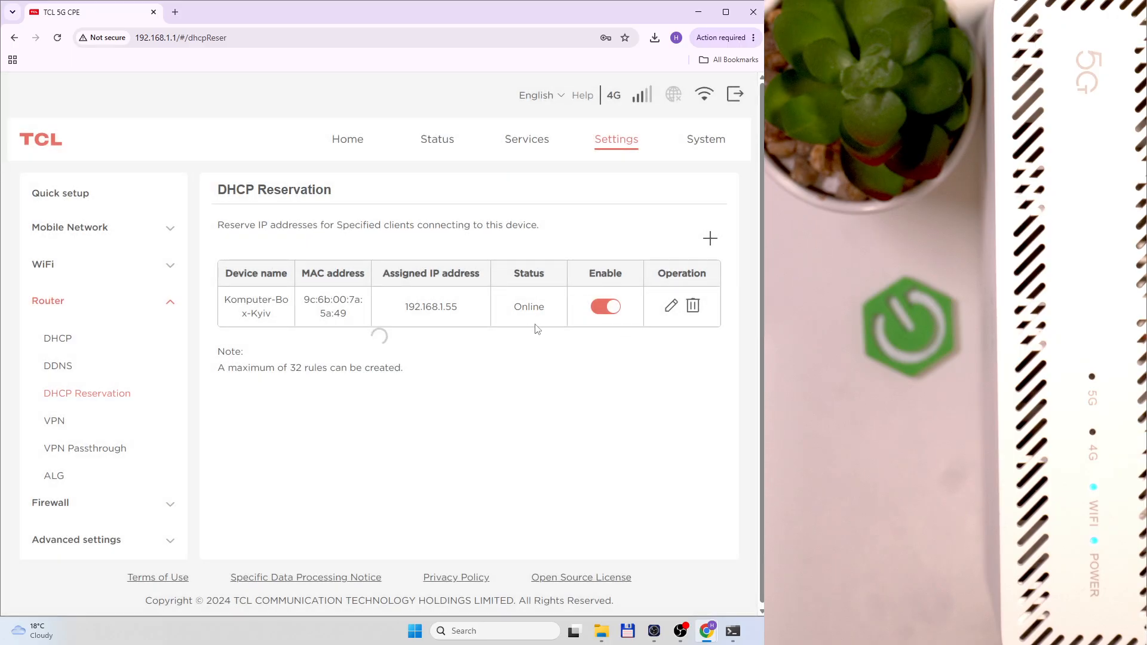
Rerun ipconfig, close Command Prompt, and check the 192.168.1.55 reservation in the table
{"action": "key", "text": "alt+Tab"}
{"action": "left_click_drag", "start_coordinate": [355, 358], "coordinate": [345, 222]}
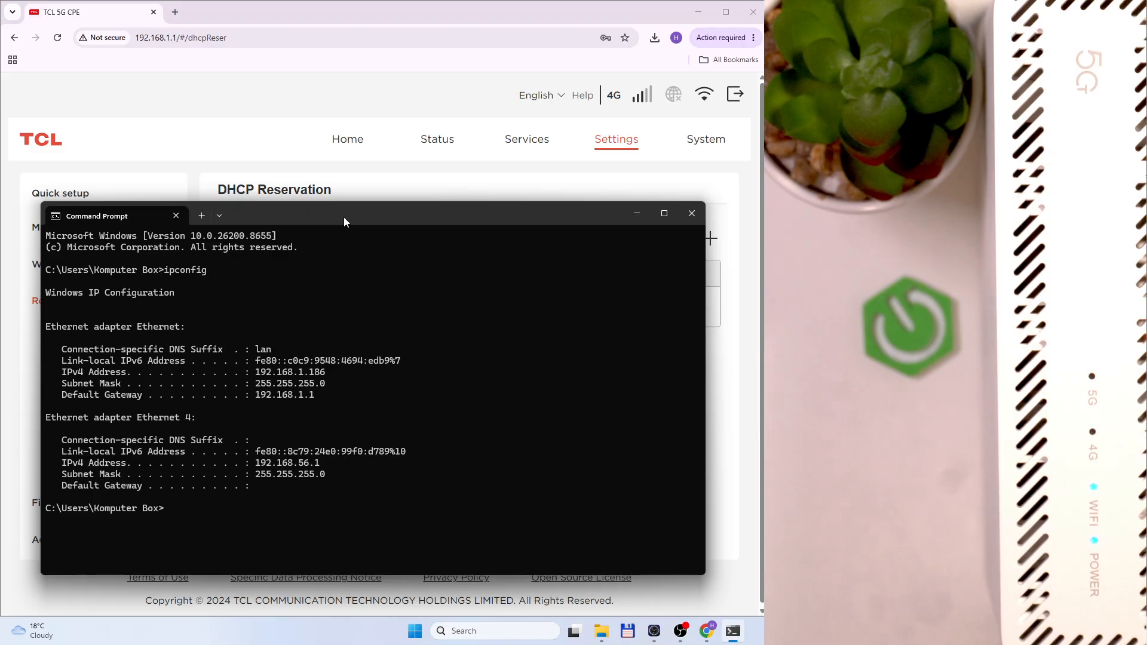
{"action": "type", "text": "confi"}
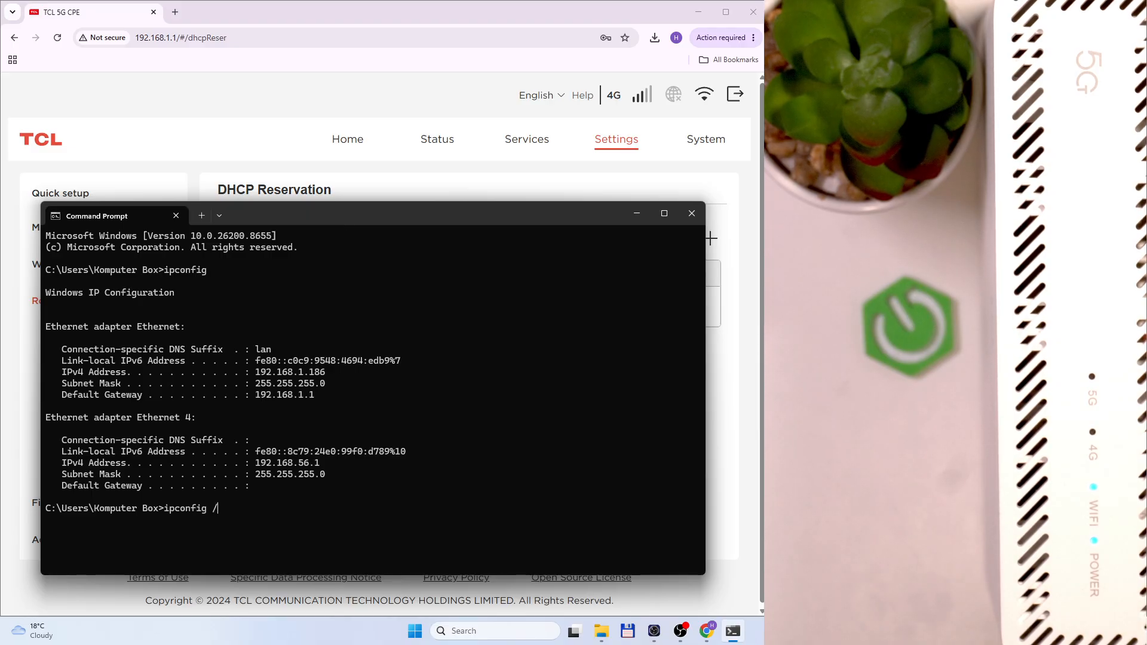
{"action": "type", "text": "g /"}
{"action": "key", "text": "BackSpace"}
{"action": "key", "text": "BackSpace"}
{"action": "key", "text": "Return"}
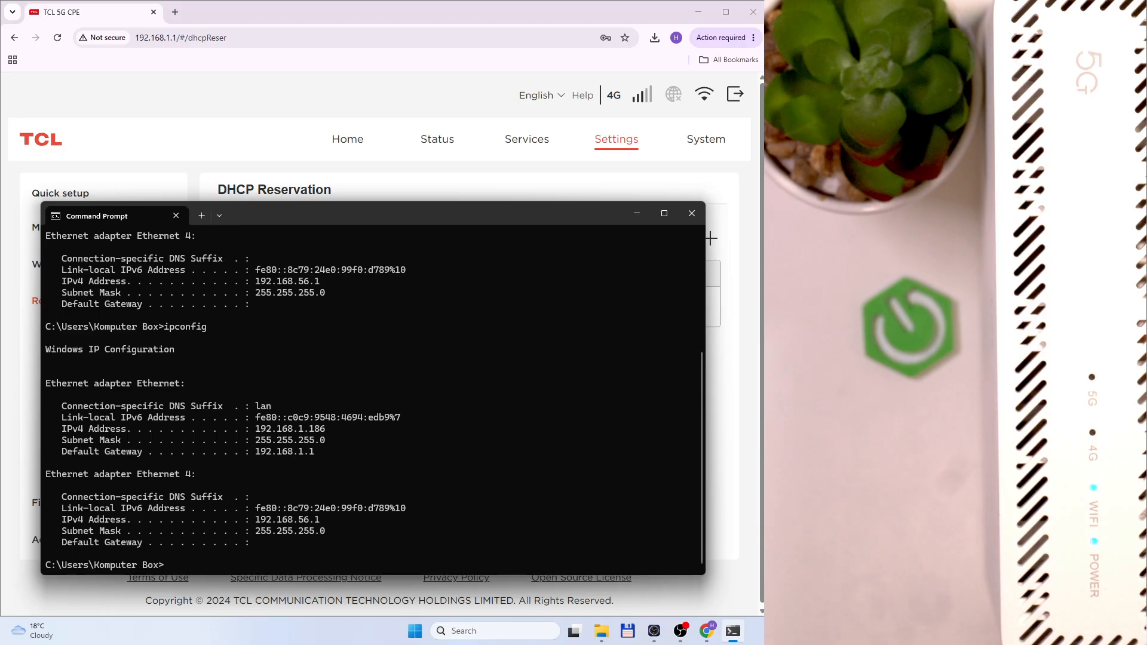
{"action": "left_click_drag", "start_coordinate": [407, 206], "coordinate": [339, 274]}
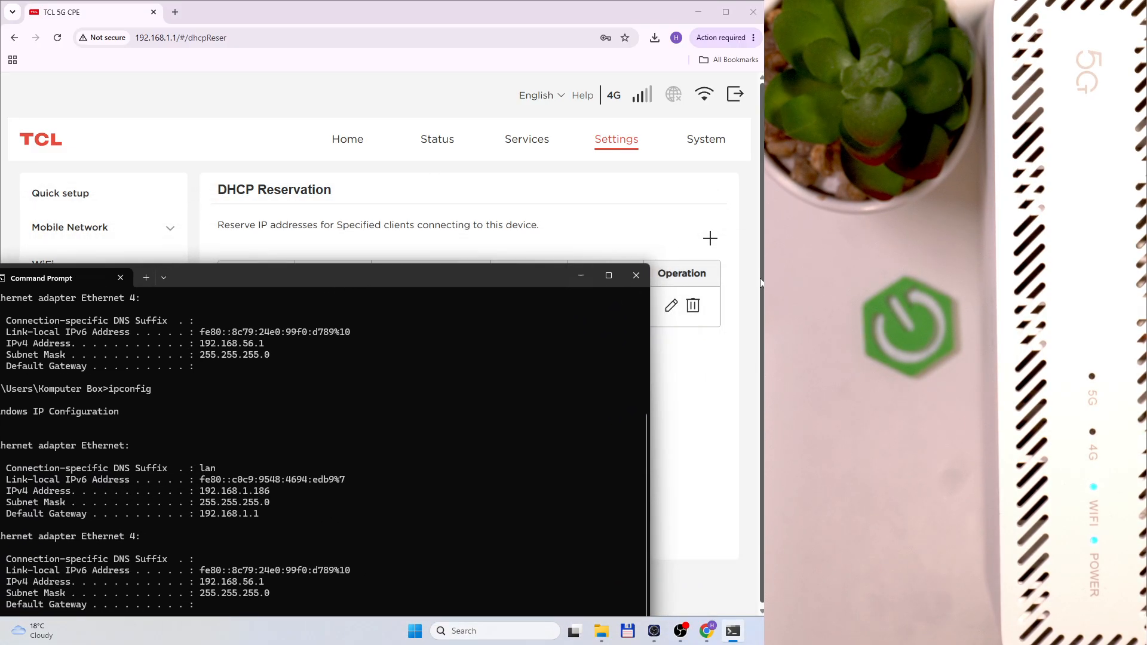
{"action": "left_click", "coordinate": [633, 275]}
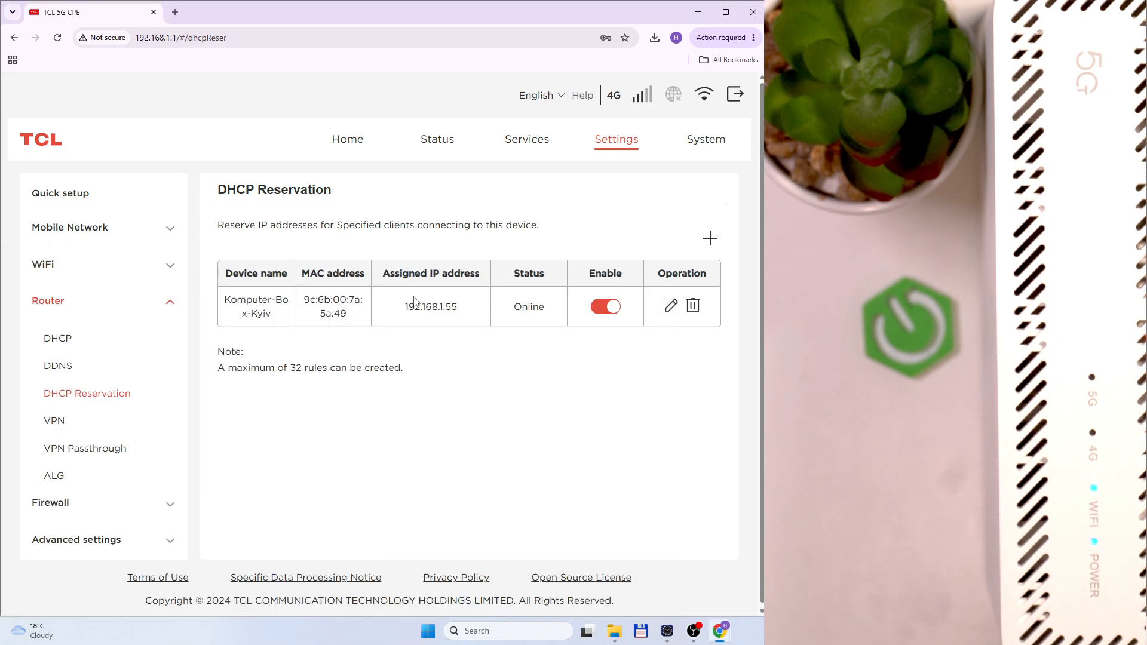
{"action": "left_click_drag", "start_coordinate": [428, 309], "coordinate": [460, 311]}
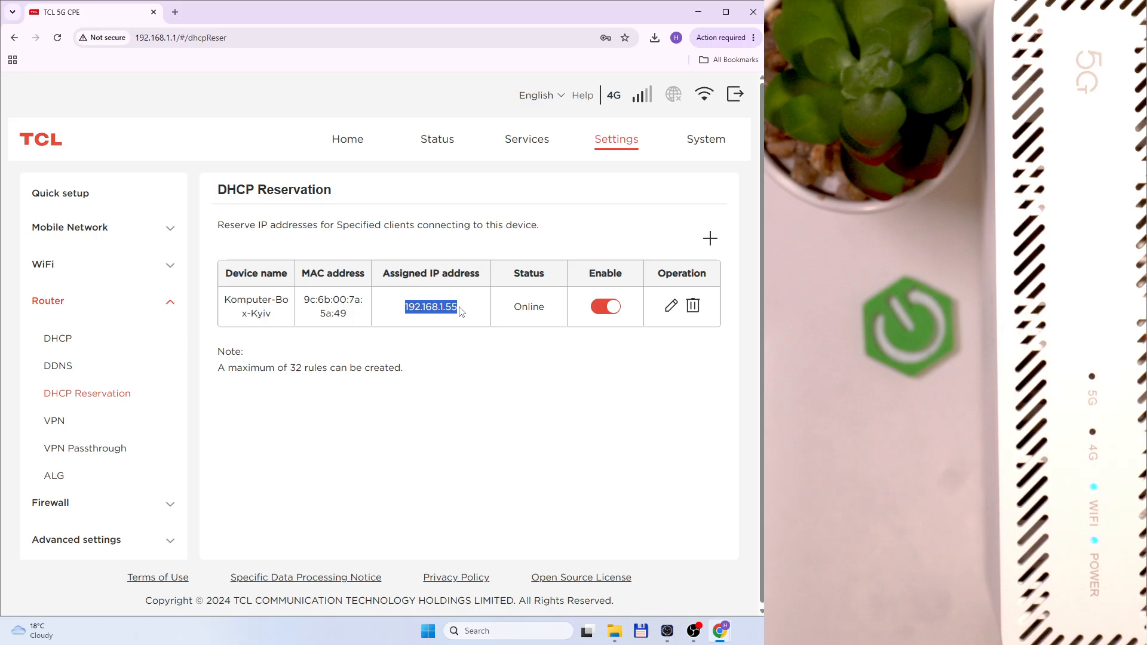
{"action": "left_click", "coordinate": [399, 330]}
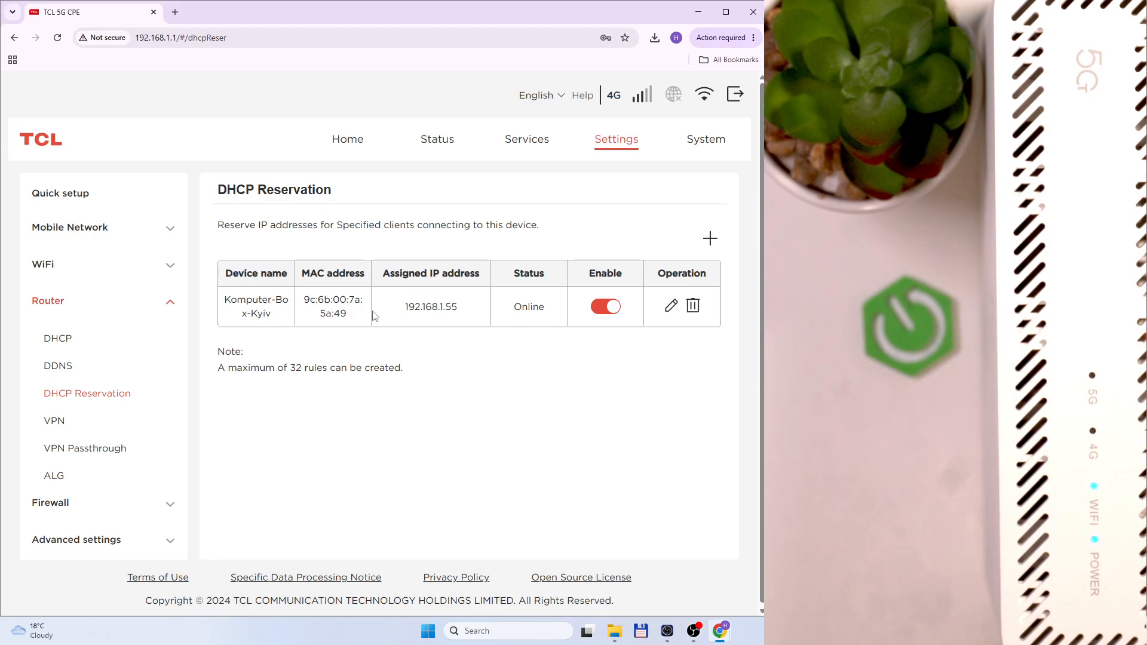
Turn VPN on and review its connection types, keeping PPTP
{"action": "left_click", "coordinate": [56, 422]}
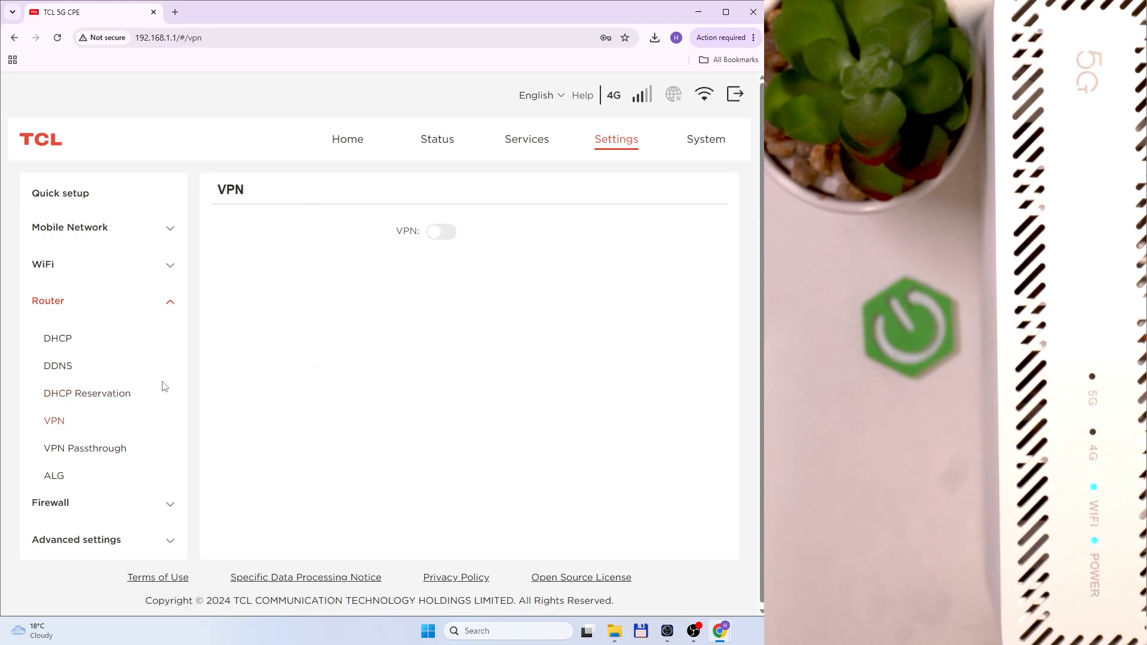
{"action": "left_click", "coordinate": [432, 236]}
{"action": "left_click", "coordinate": [461, 306]}
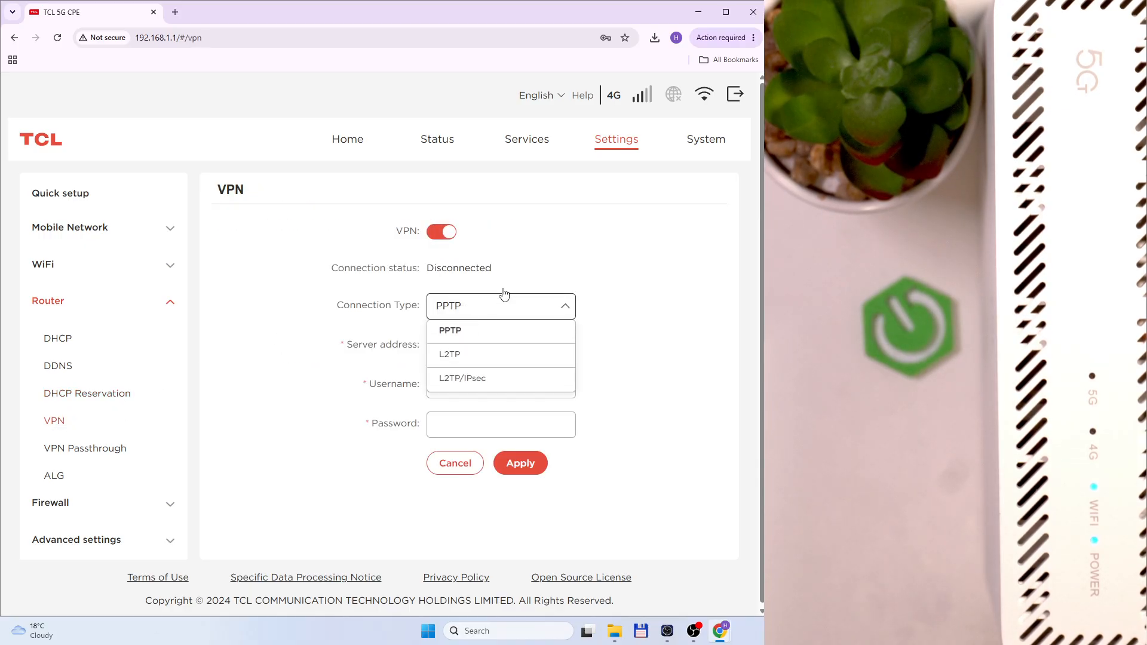
{"action": "left_click", "coordinate": [482, 313]}
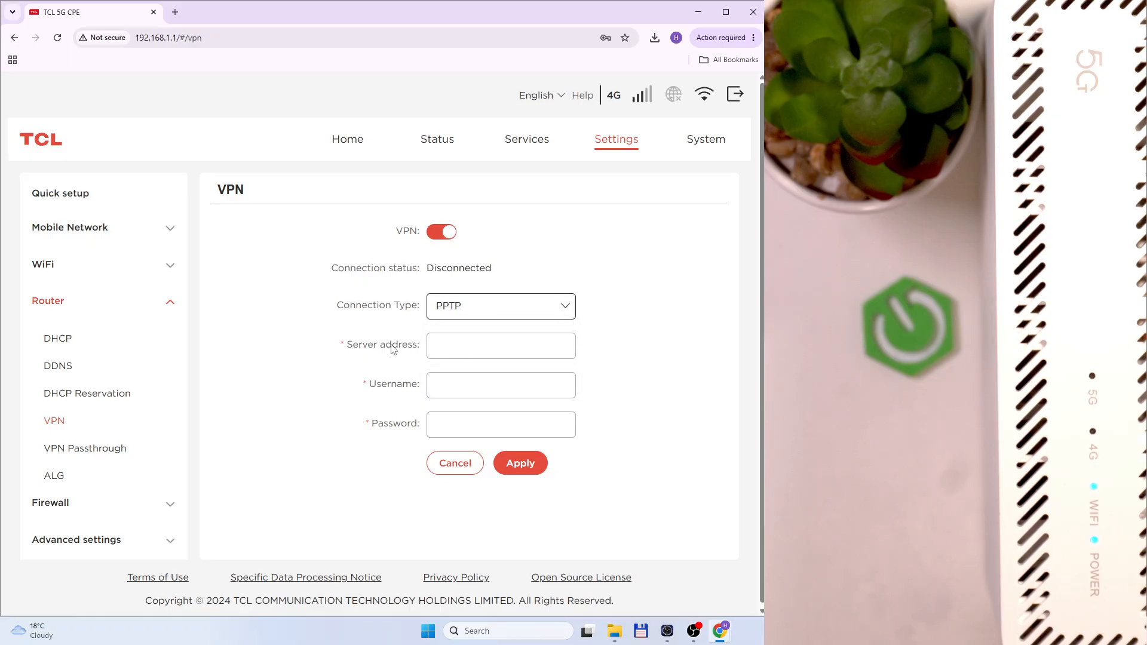
{"action": "left_click", "coordinate": [462, 306]}
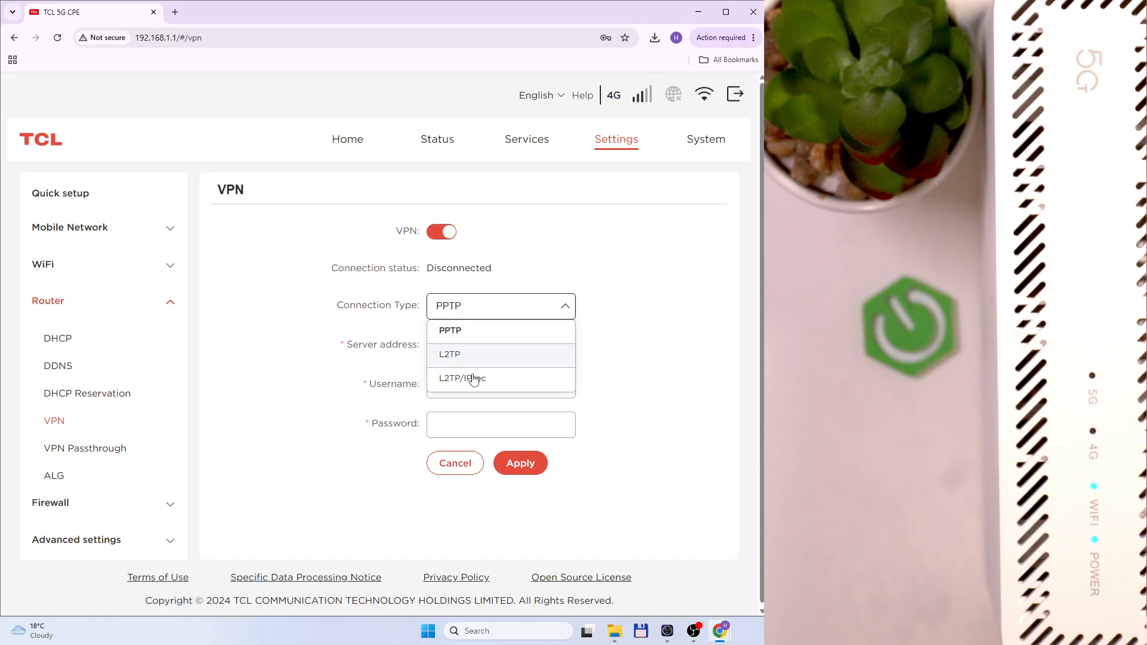
{"action": "left_click", "coordinate": [481, 310]}
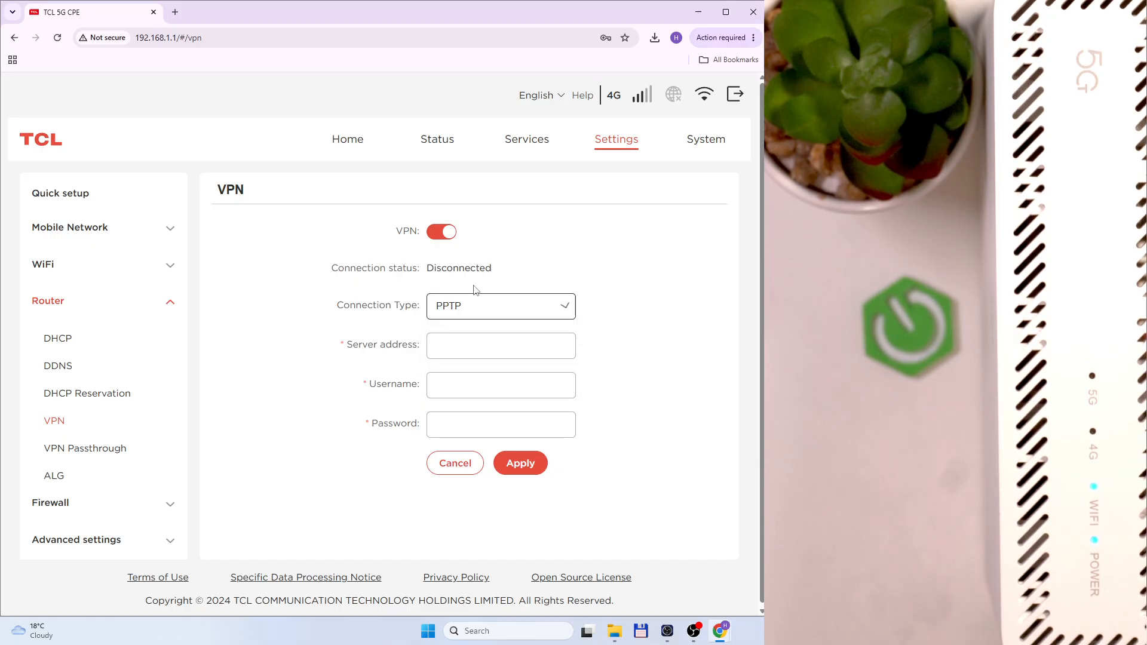
{"action": "mouse_move", "coordinate": [397, 232]}
{"action": "left_mouse_down"}
{"action": "mouse_move", "coordinate": [419, 240]}
{"action": "mouse_move", "coordinate": [400, 257]}
{"action": "mouse_move", "coordinate": [413, 236]}
{"action": "left_mouse_up"}
{"action": "left_click", "coordinate": [405, 246]}
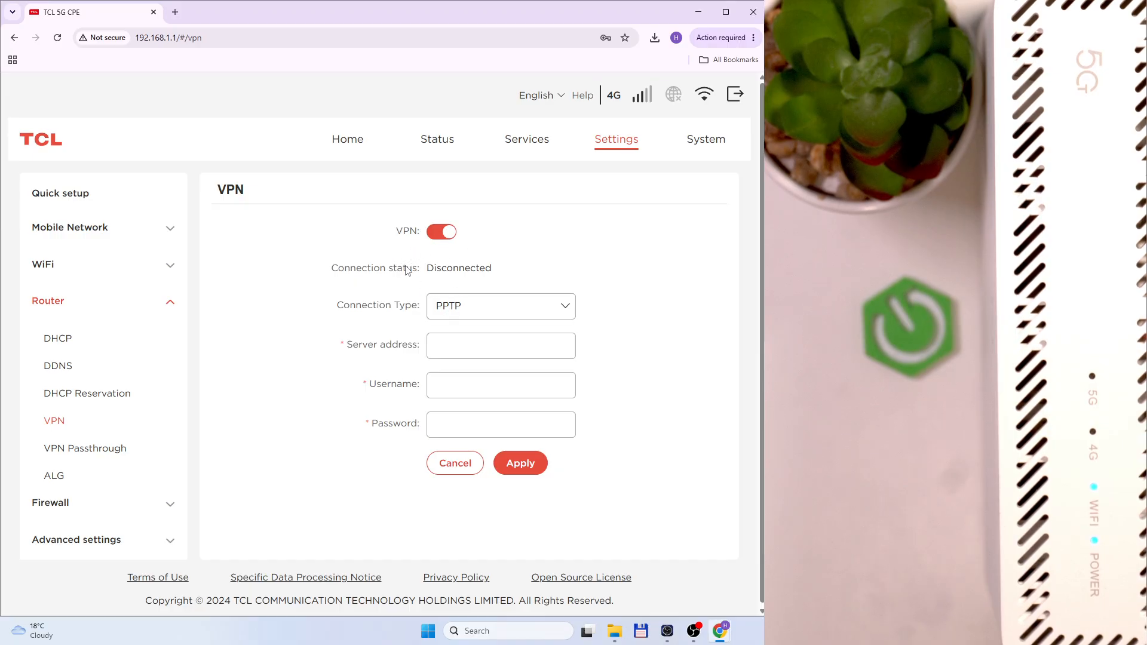
{"action": "left_click", "coordinate": [463, 315]}
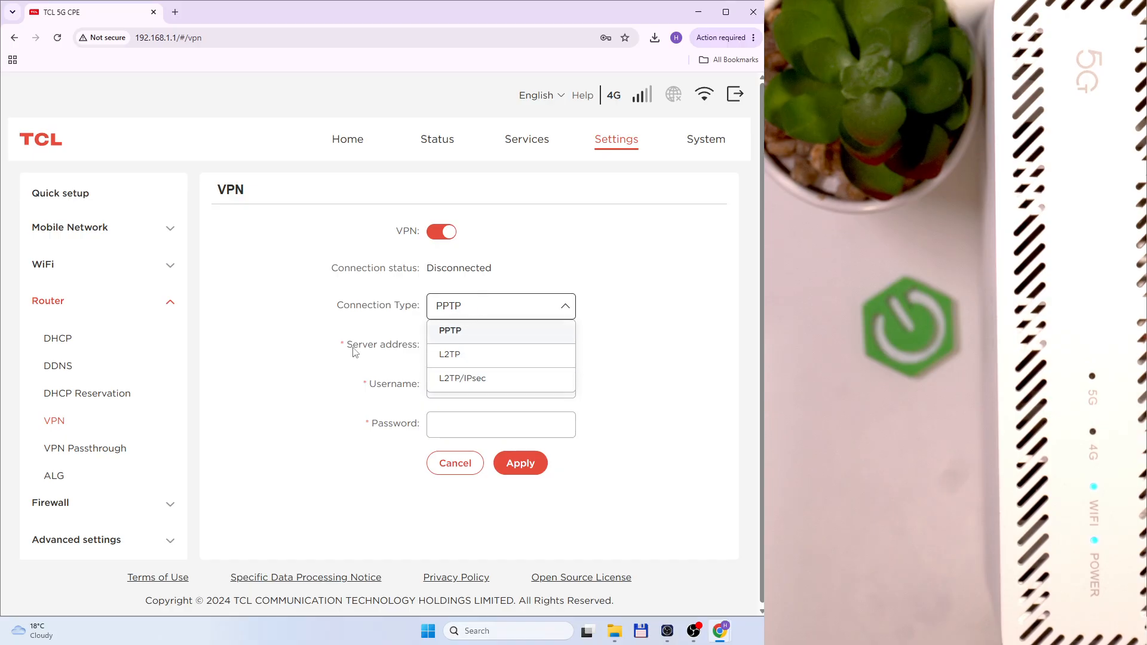
View VPN Passthrough, then switch SIP ALG on and back off
{"action": "left_click", "coordinate": [111, 461]}
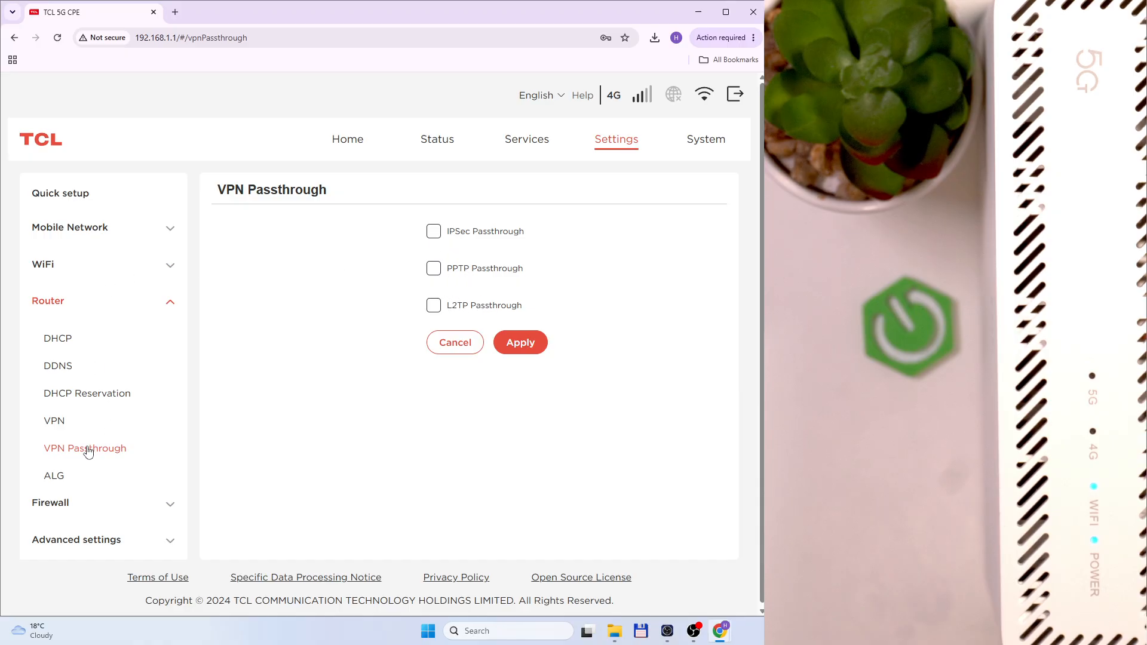
{"action": "left_click", "coordinate": [62, 476]}
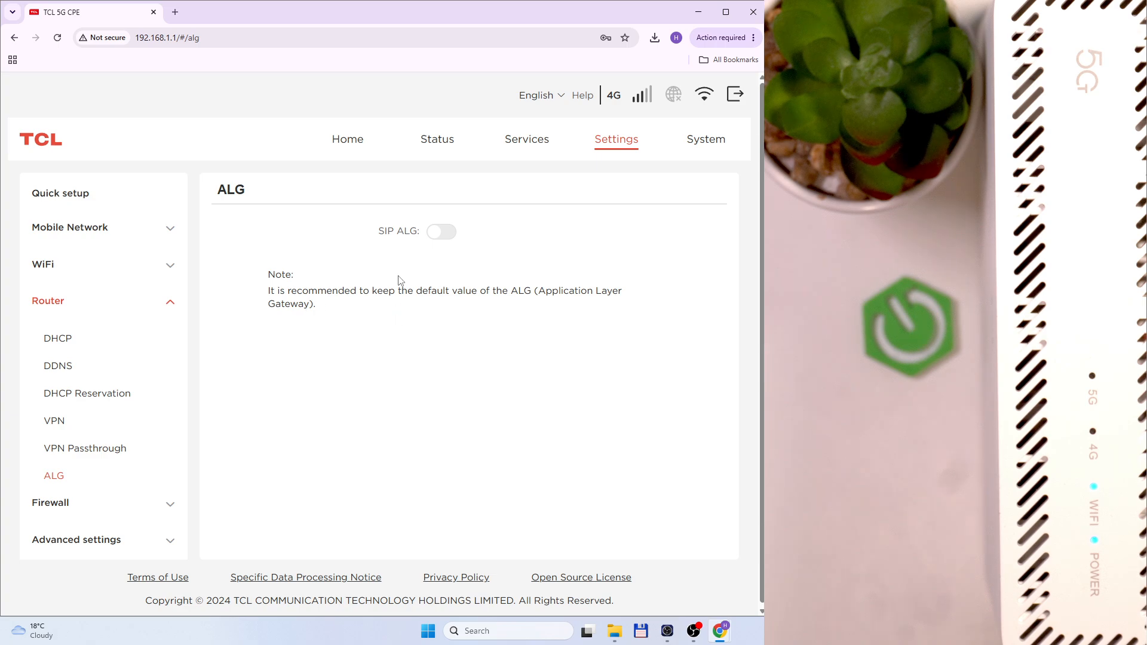
{"action": "left_click", "coordinate": [443, 238]}
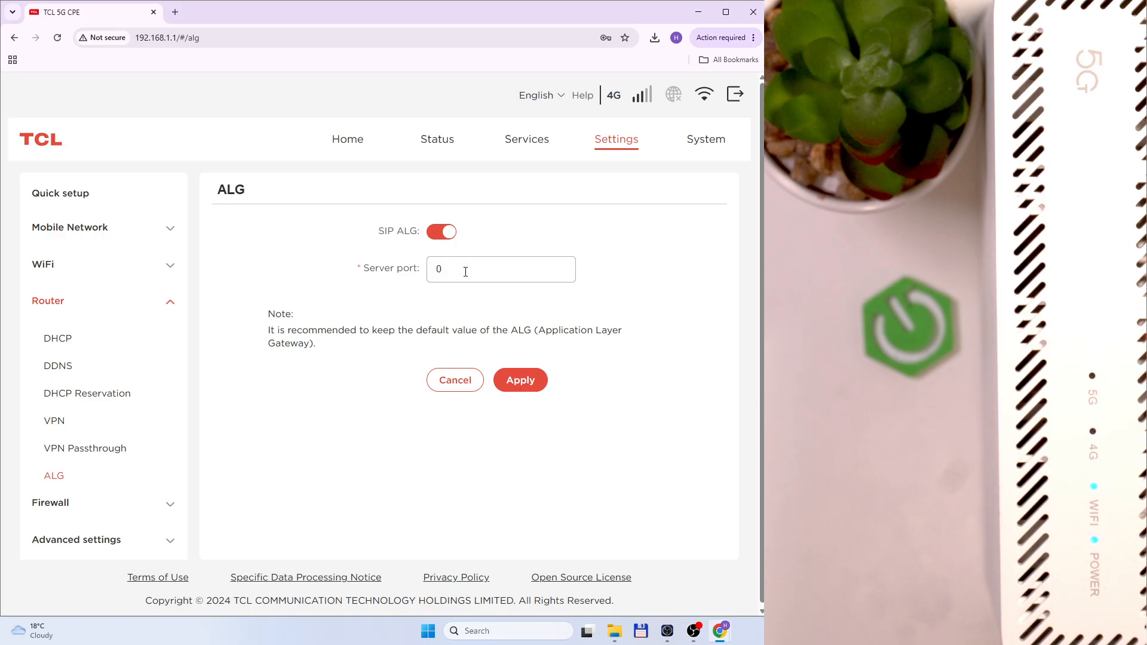
{"action": "left_click", "coordinate": [441, 238]}
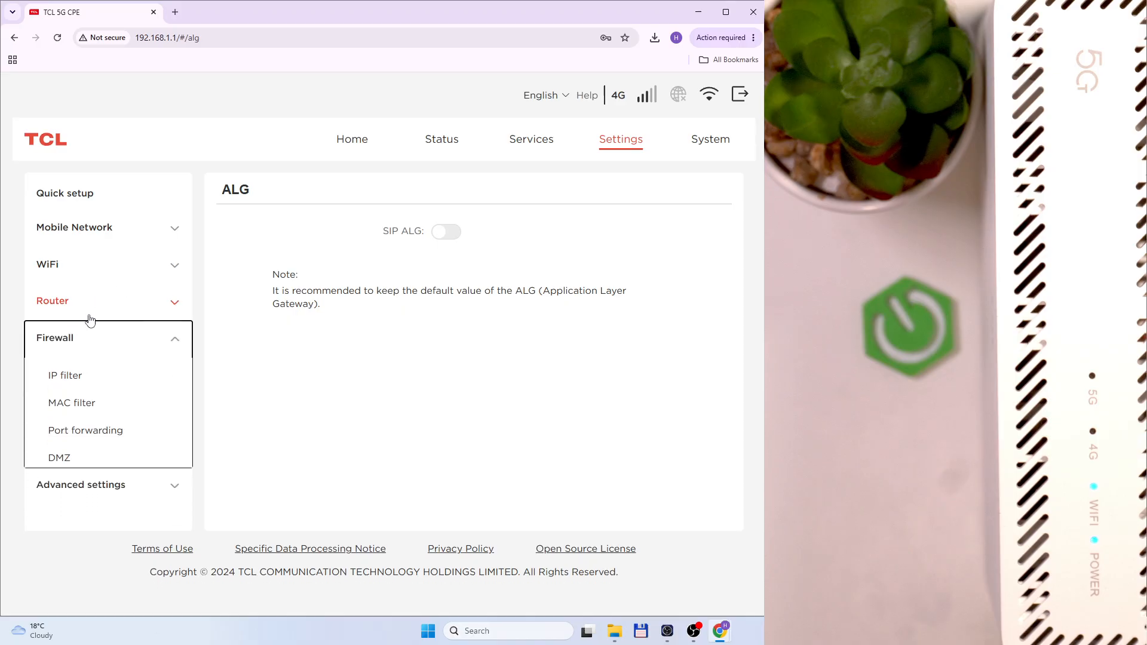
Switch the IP filter blacklist on and back off
{"action": "left_click", "coordinate": [66, 379]}
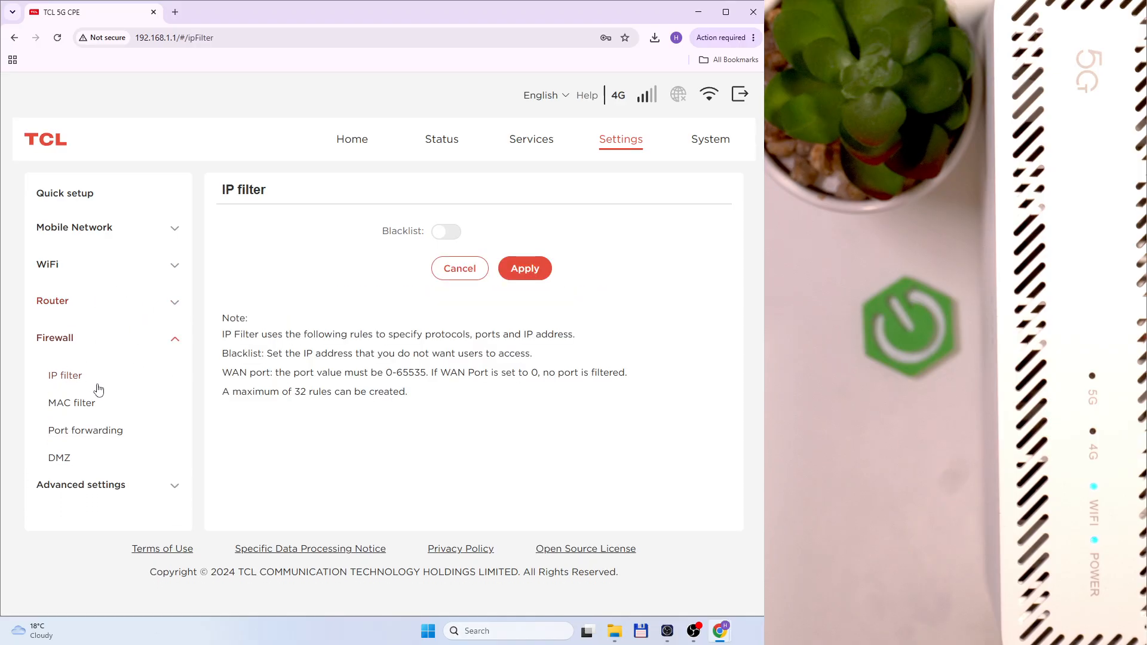
{"action": "left_click", "coordinate": [455, 238]}
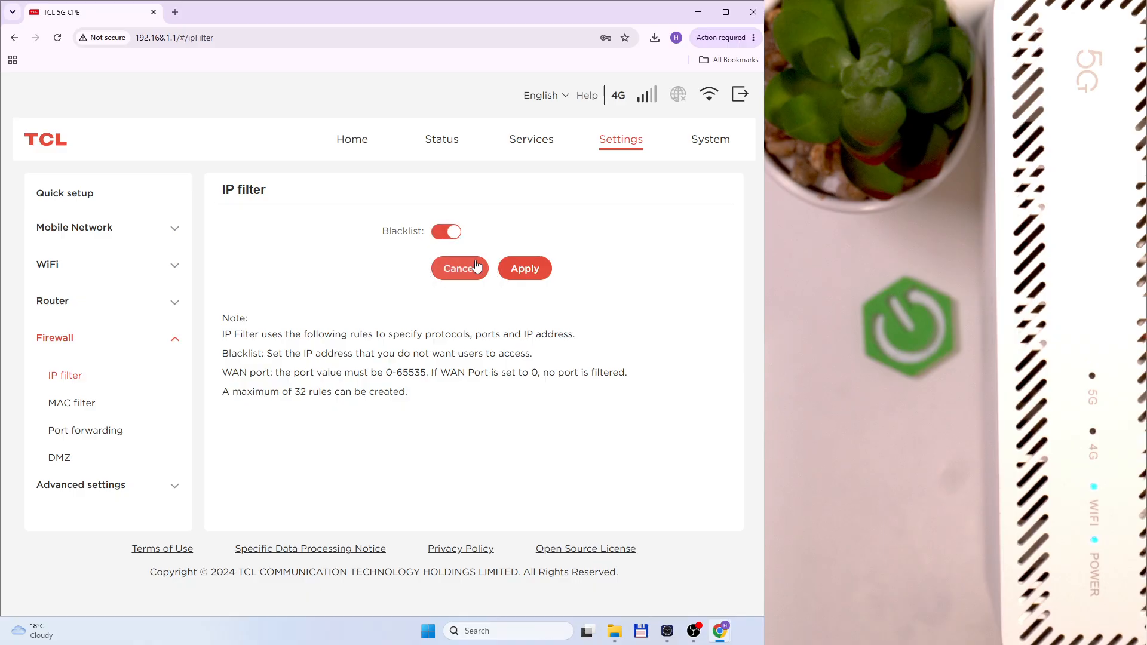
{"action": "left_click", "coordinate": [455, 237]}
{"action": "left_click", "coordinate": [446, 235]}
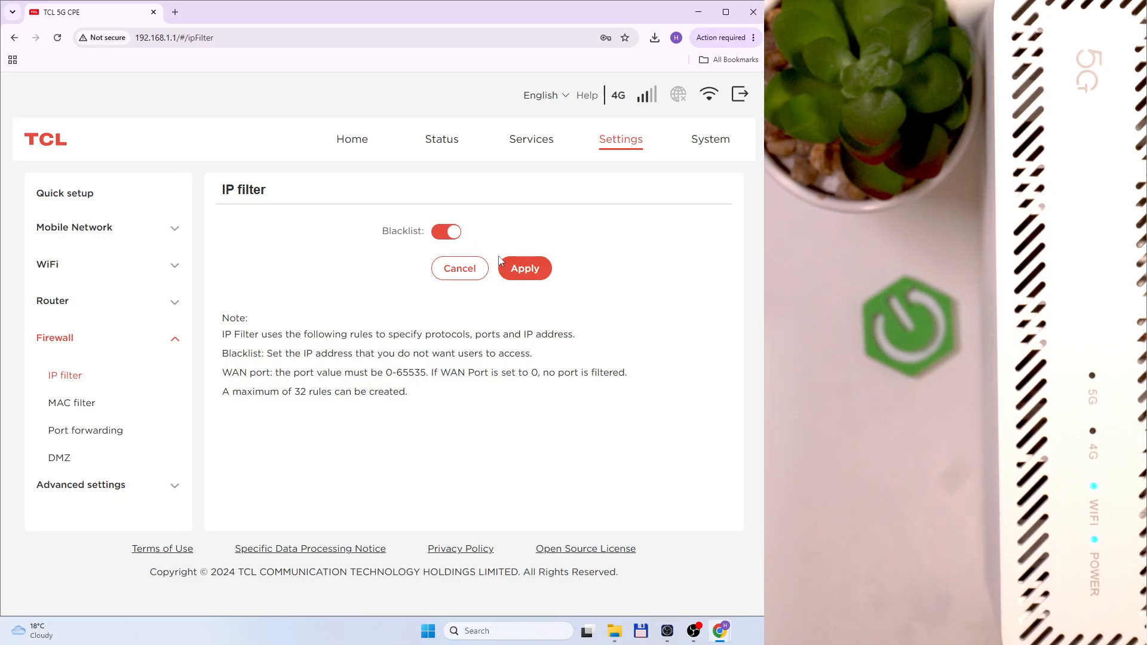
{"action": "left_click", "coordinate": [445, 235]}
{"action": "left_click_drag", "start_coordinate": [219, 379], "coordinate": [538, 374]}
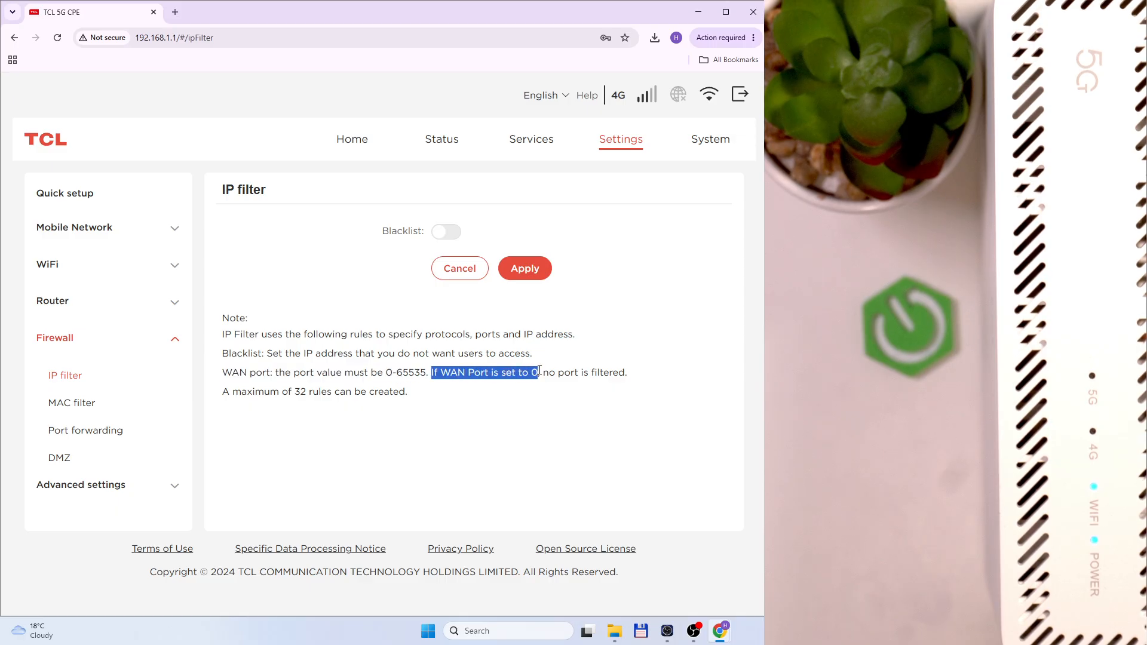
{"action": "left_click", "coordinate": [283, 383]}
Try MAC filtering in Blacklist and Whitelist modes, leave it at Disable, then open Port forwarding
{"action": "left_click", "coordinate": [69, 406]}
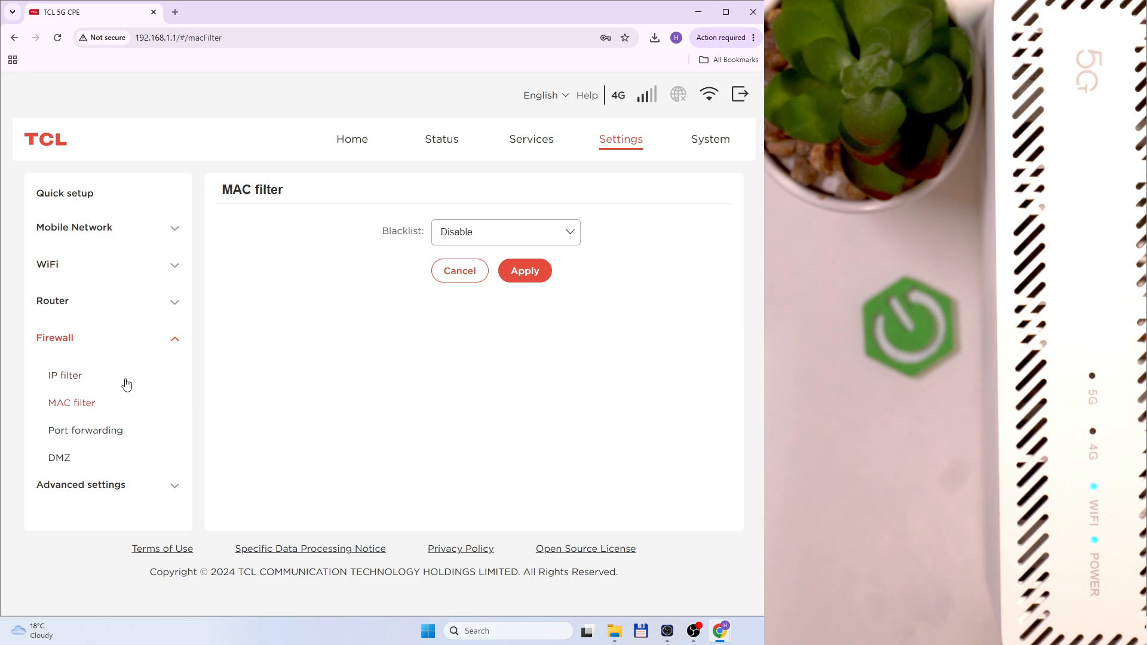
{"action": "left_click", "coordinate": [512, 233]}
{"action": "left_click", "coordinate": [482, 282]}
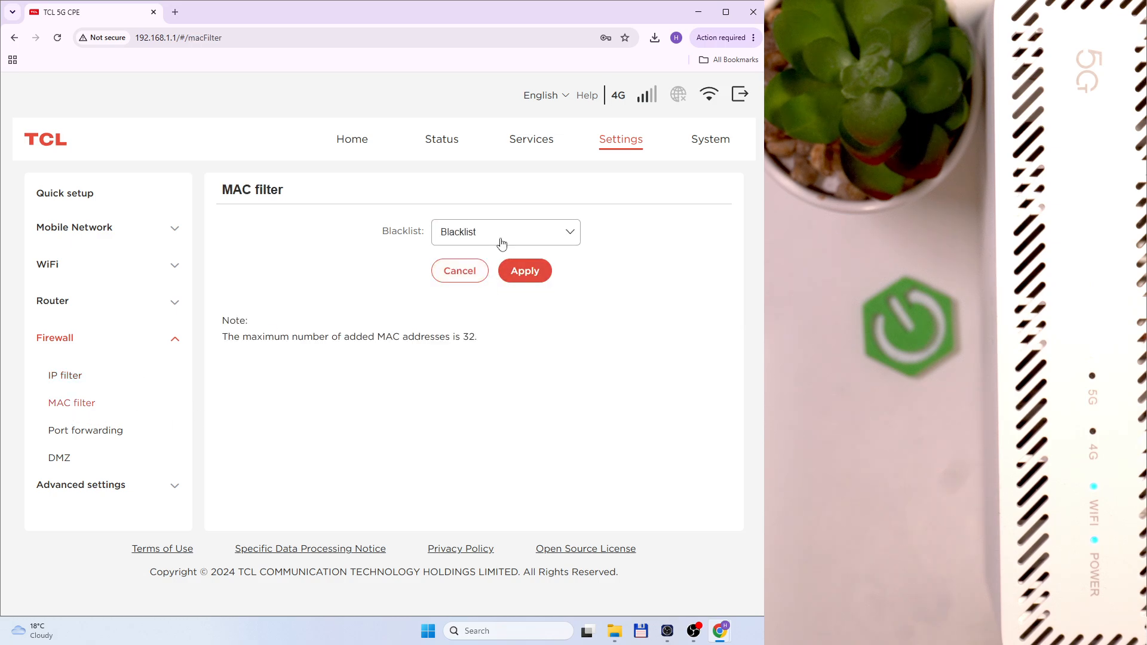
{"action": "left_click", "coordinate": [502, 242]}
{"action": "left_click", "coordinate": [487, 304]}
{"action": "left_click", "coordinate": [494, 245]}
{"action": "left_click", "coordinate": [472, 257]}
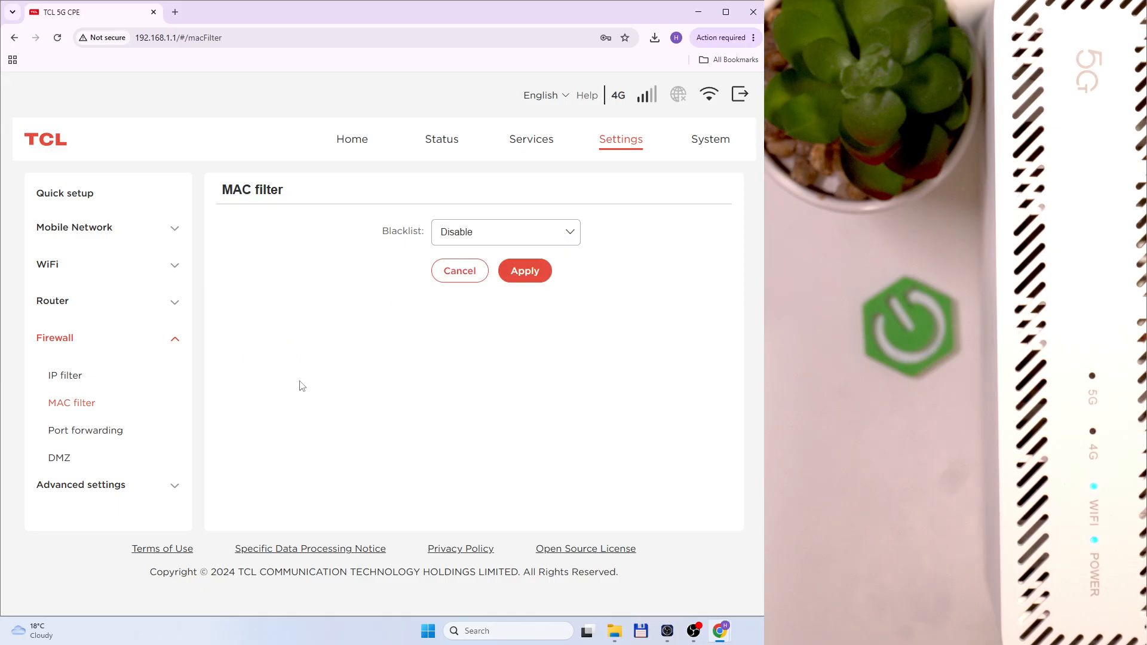
{"action": "left_click", "coordinate": [77, 380]}
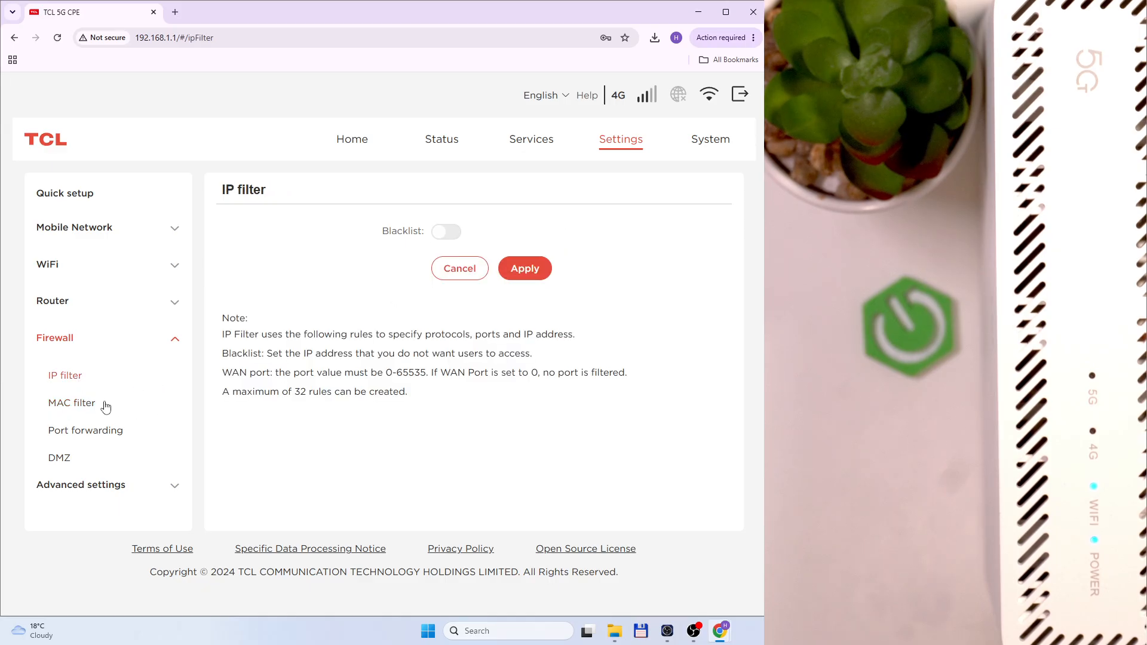
{"action": "left_click", "coordinate": [88, 405]}
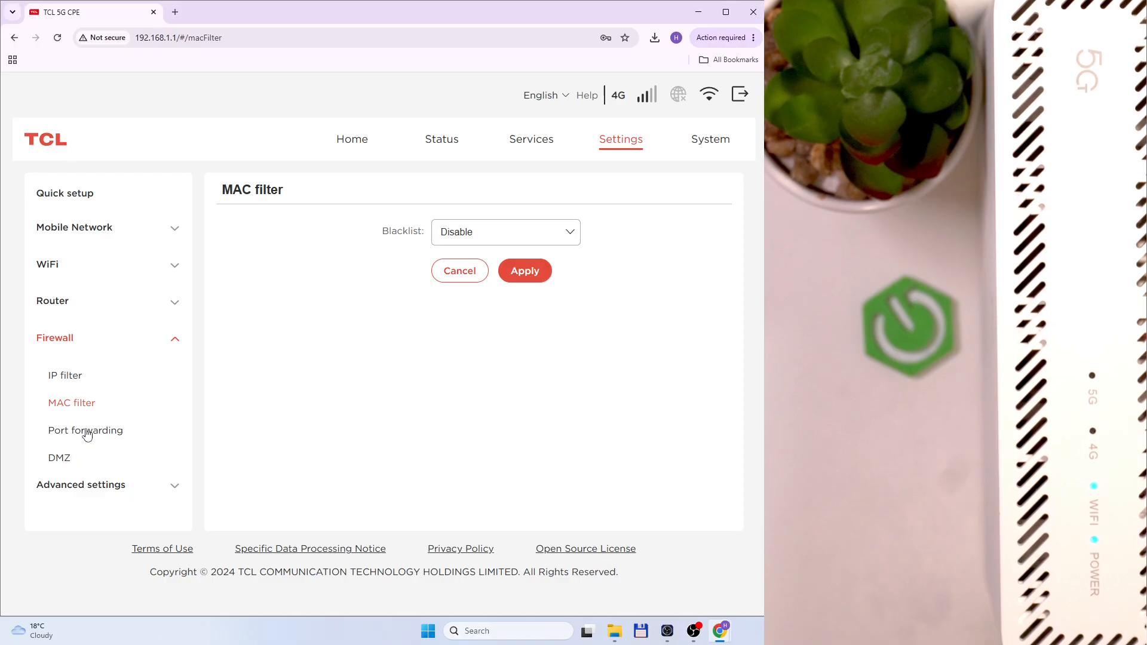
{"action": "left_click", "coordinate": [88, 433]}
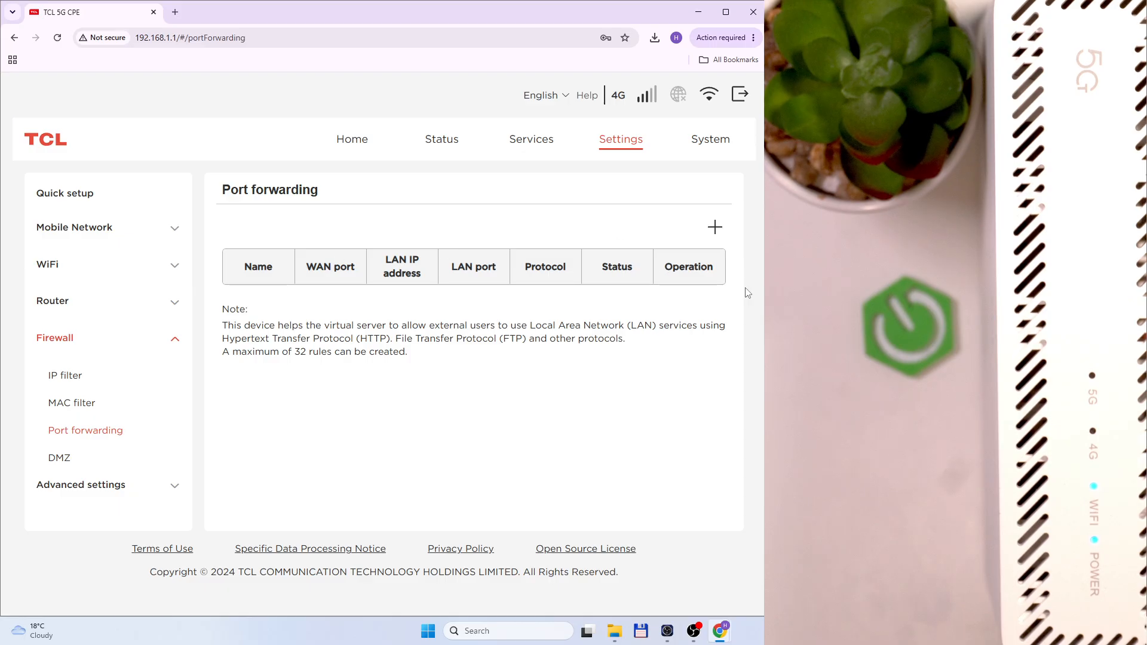
Preview the new port-forwarding rule form without saving, then go to DMZ
{"action": "left_click", "coordinate": [715, 227]}
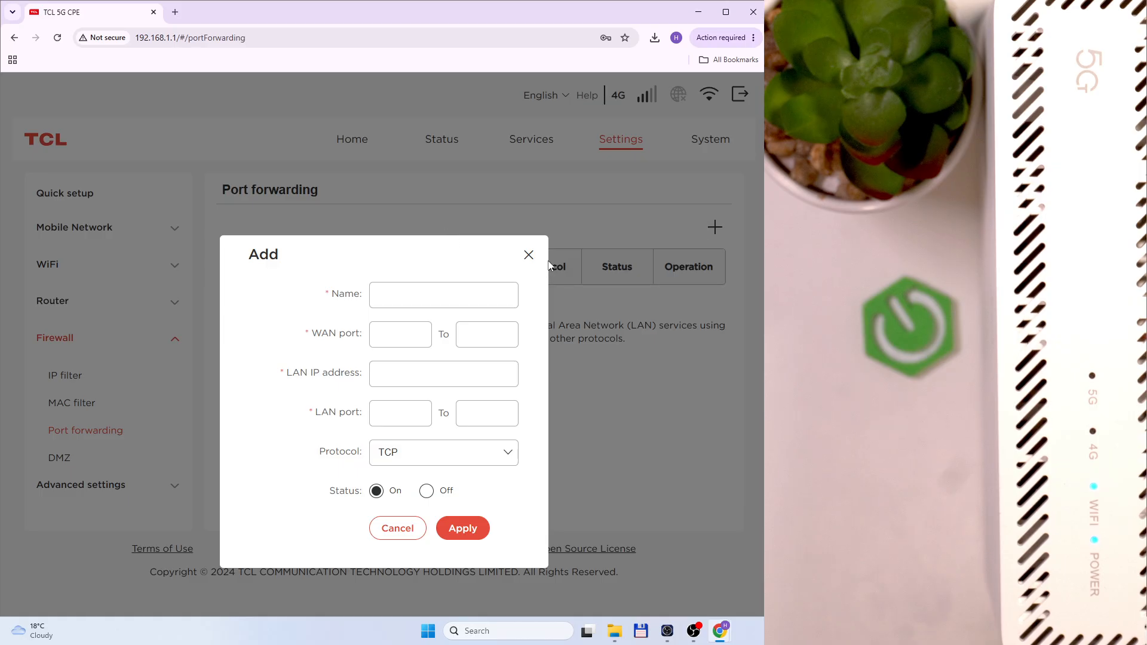
{"action": "left_click", "coordinate": [529, 256]}
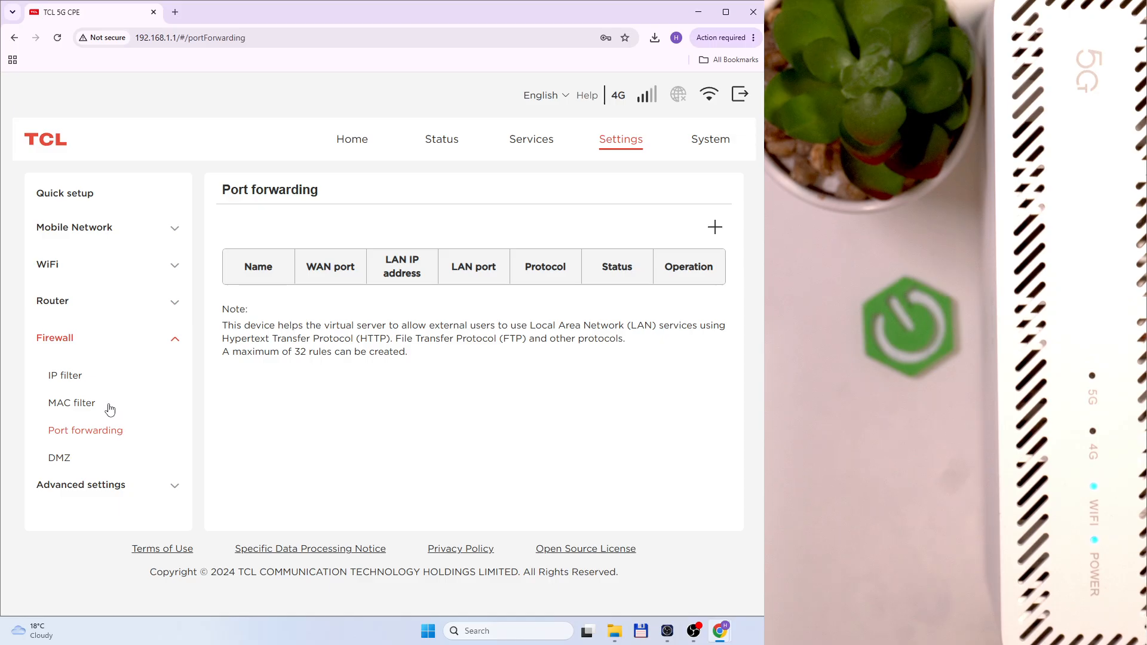
{"action": "left_click", "coordinate": [63, 462]}
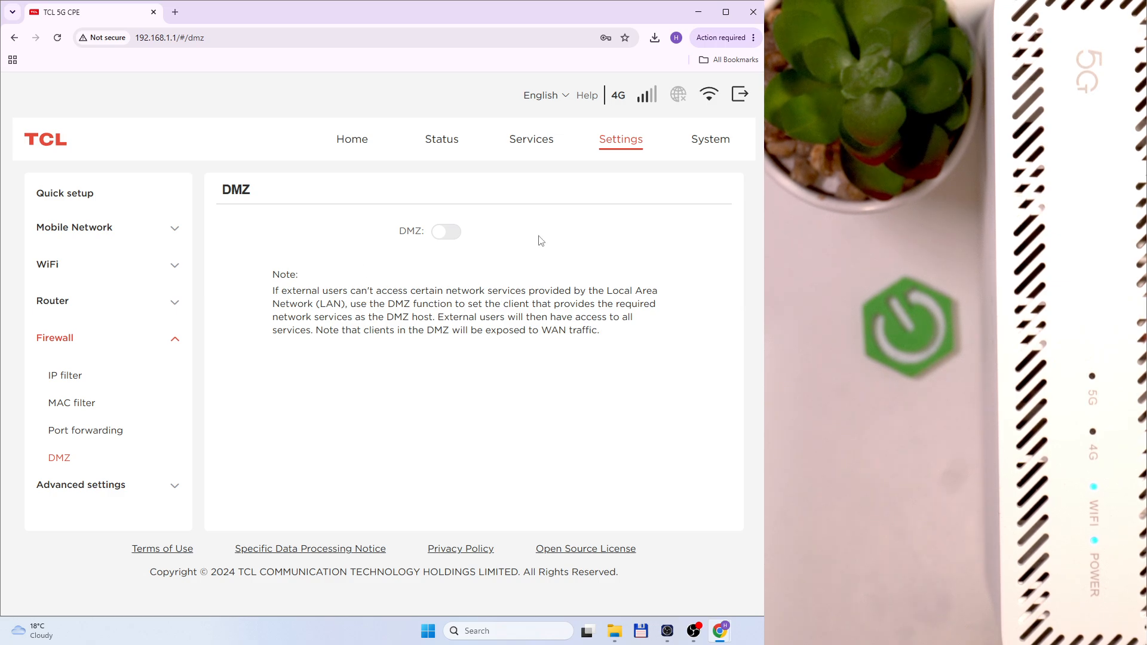
Turn DMZ on, try host 192.168.1.124, then switch DMZ back off
{"action": "left_click", "coordinate": [441, 235]}
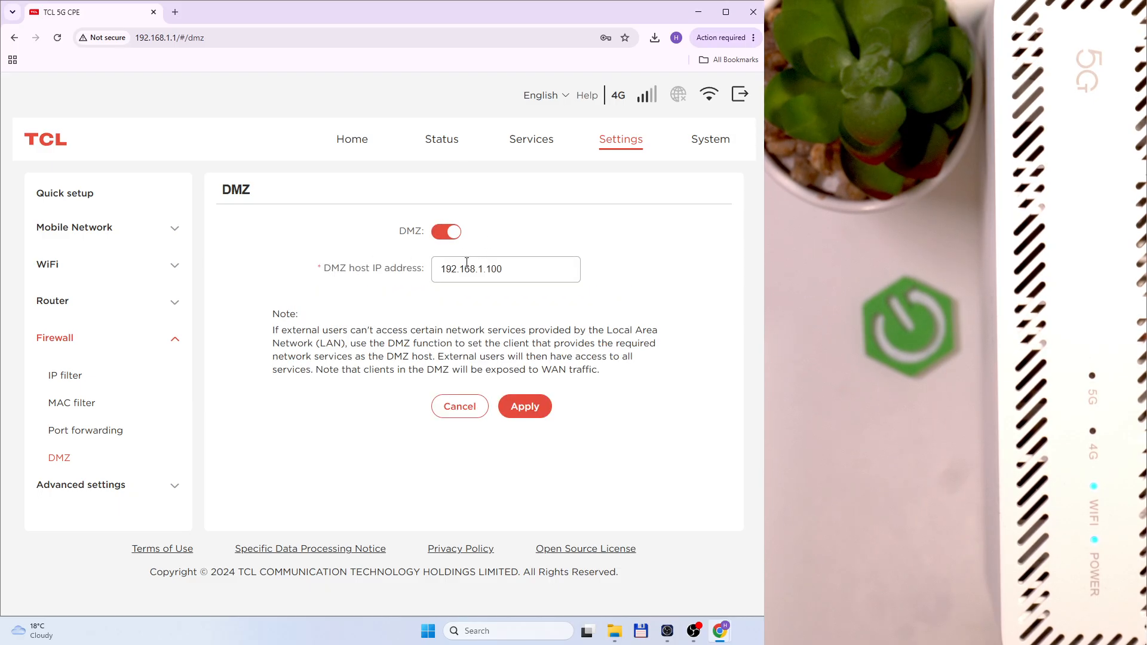
{"action": "left_click_drag", "start_coordinate": [492, 269], "coordinate": [533, 265]}
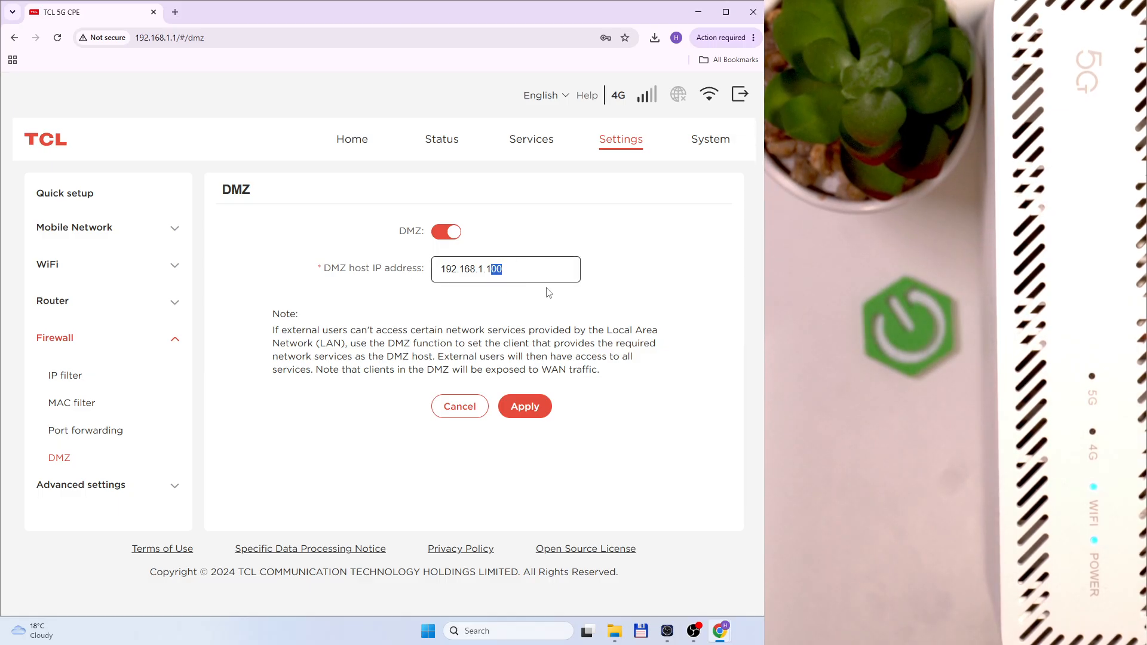
{"action": "type", "text": "24"}
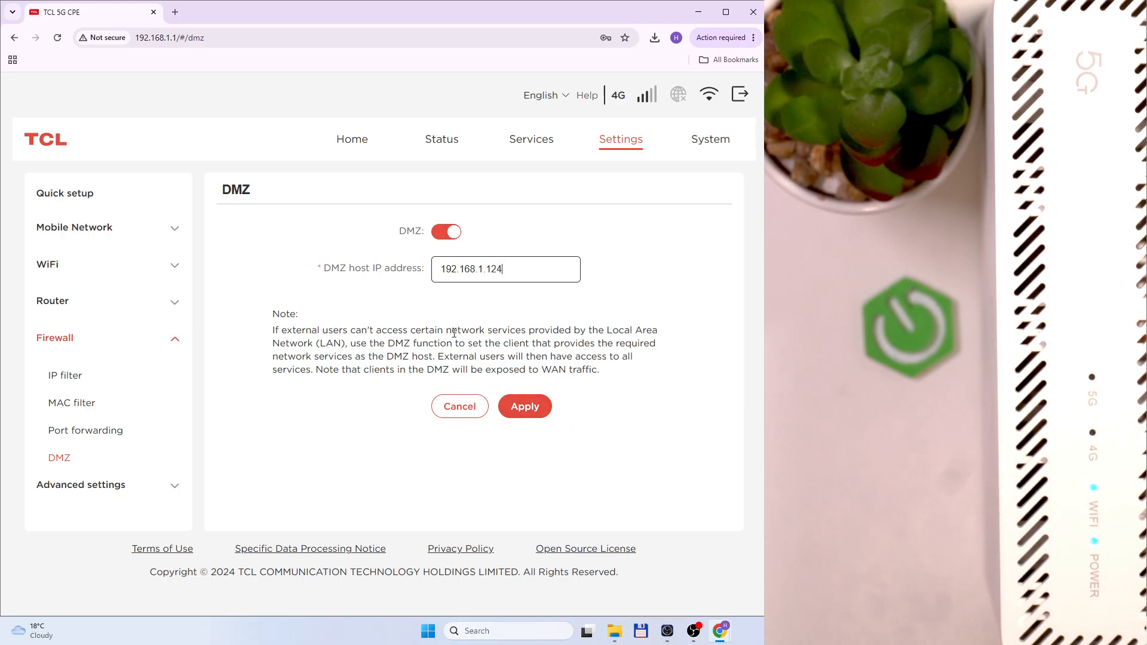
{"action": "left_click_drag", "start_coordinate": [323, 273], "coordinate": [422, 273]}
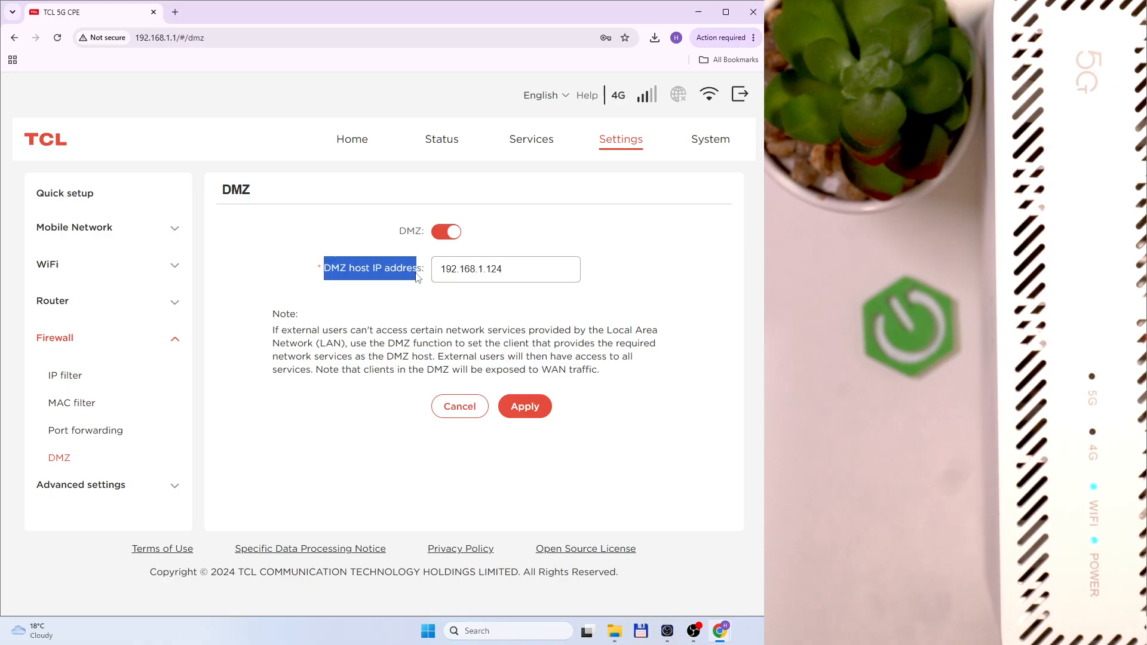
{"action": "left_click", "coordinate": [351, 278]}
{"action": "left_click_drag", "start_coordinate": [325, 272], "coordinate": [410, 275]}
{"action": "left_click", "coordinate": [412, 274]}
{"action": "left_click", "coordinate": [439, 238]}
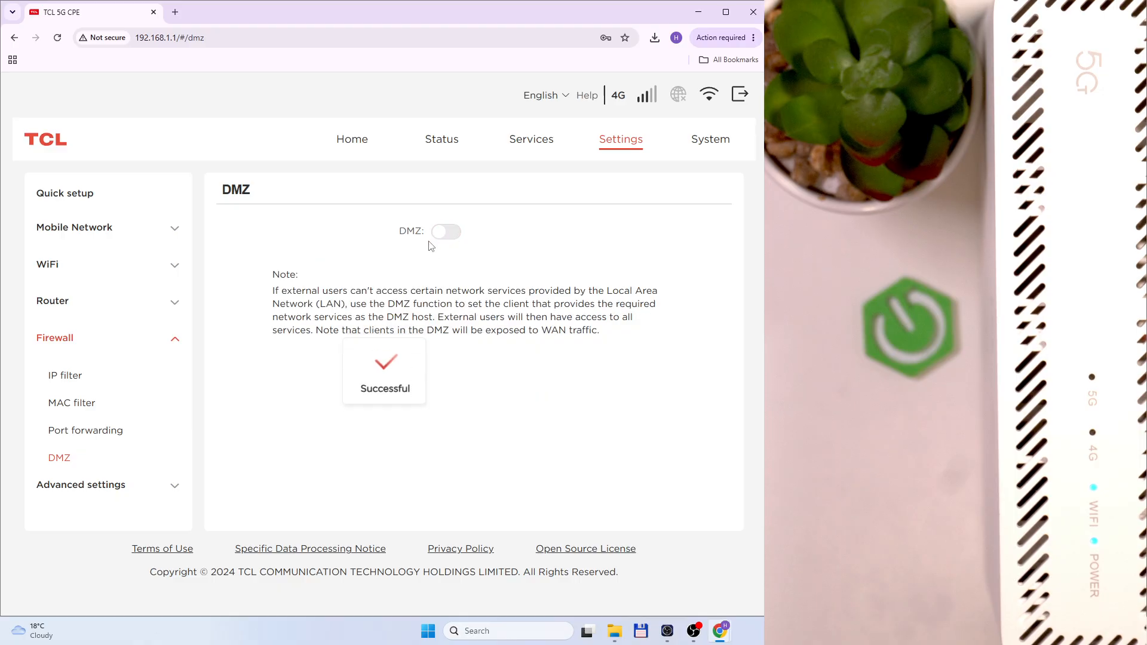
Open the WAN page under Advanced settings
{"action": "left_click", "coordinate": [166, 481]}
{"action": "scroll", "coordinate": [141, 389], "scroll_direction": "down", "scroll_amount": 1}
{"action": "left_click", "coordinate": [100, 361]}
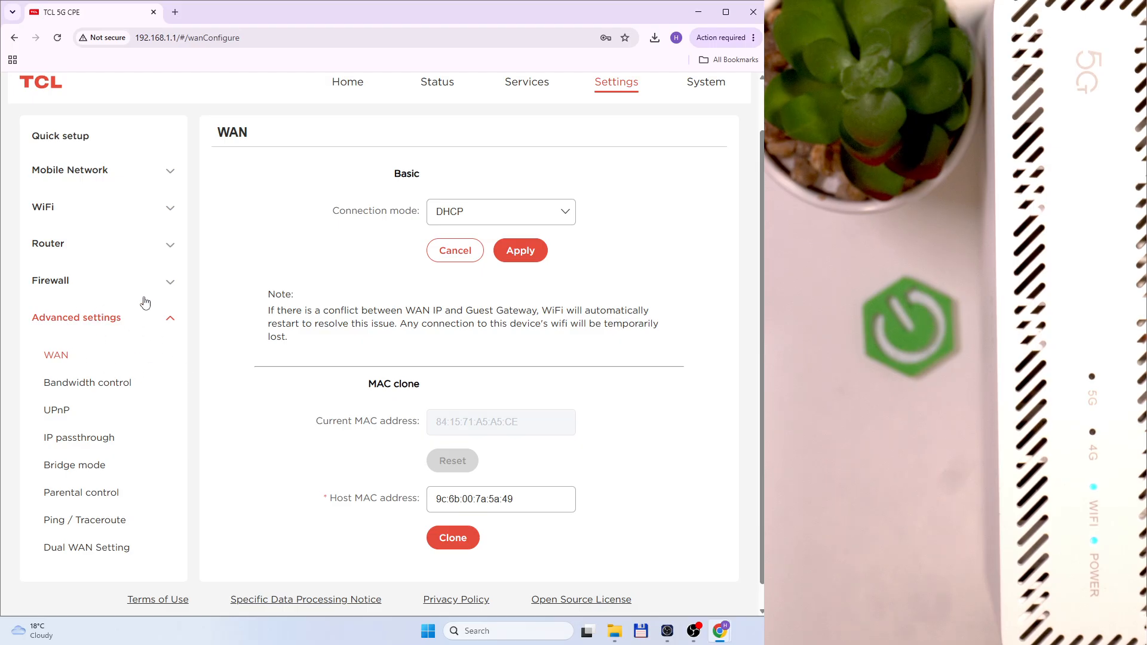
{"action": "double_click", "coordinate": [412, 179]}
{"action": "left_click", "coordinate": [449, 196]}
{"action": "left_click", "coordinate": [464, 210]}
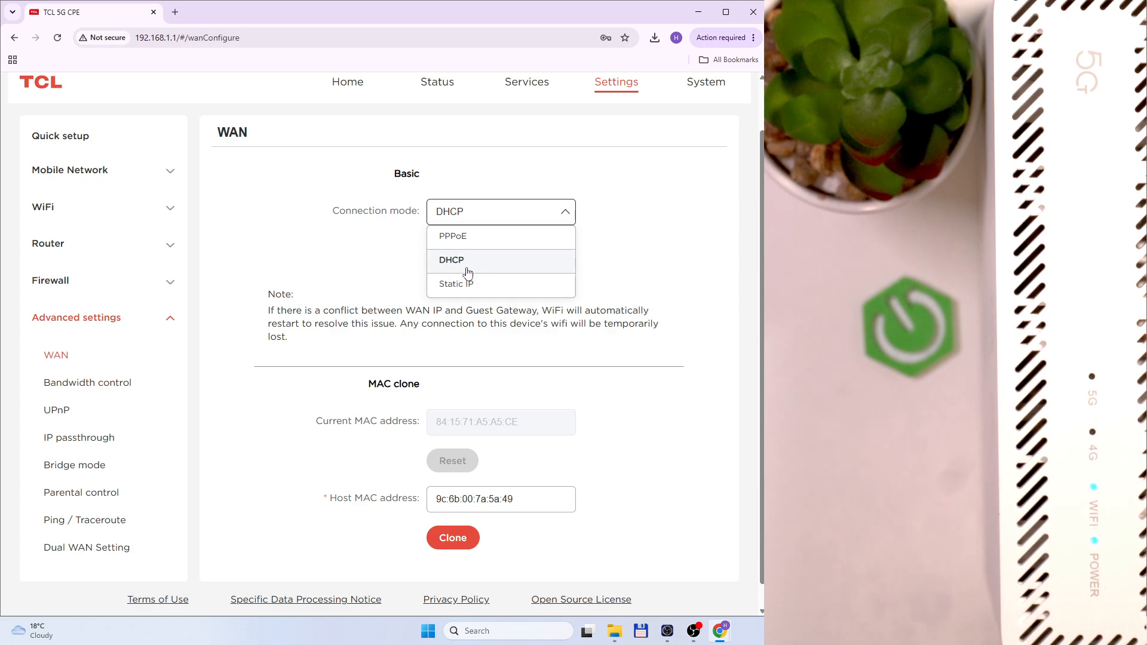
{"action": "left_click", "coordinate": [477, 212]}
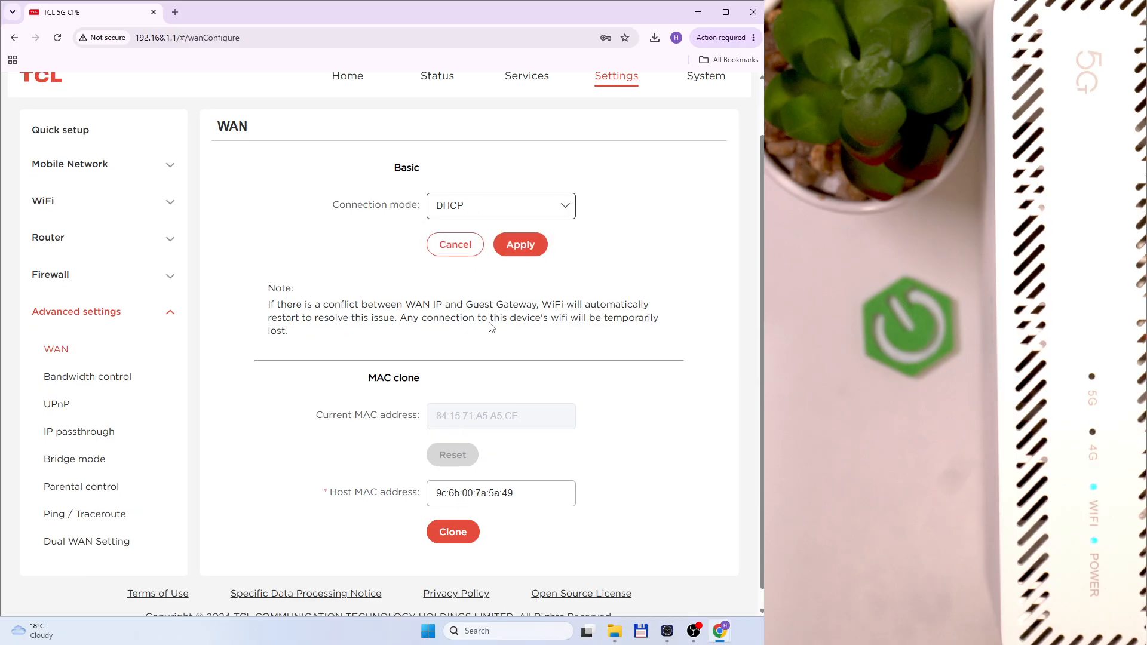
{"action": "scroll", "coordinate": [478, 412], "scroll_direction": "down", "scroll_amount": 1}
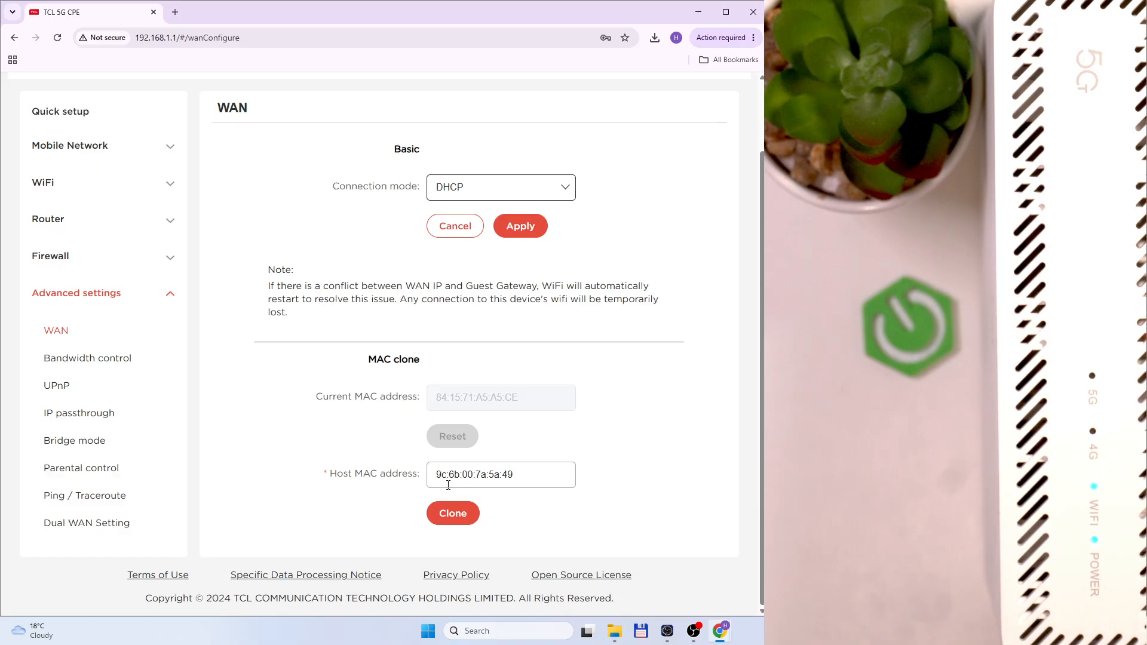
Try bandwidth control with 25 Mbps downlink and uplink, turn it back off, then open UPnP
{"action": "left_click", "coordinate": [122, 361]}
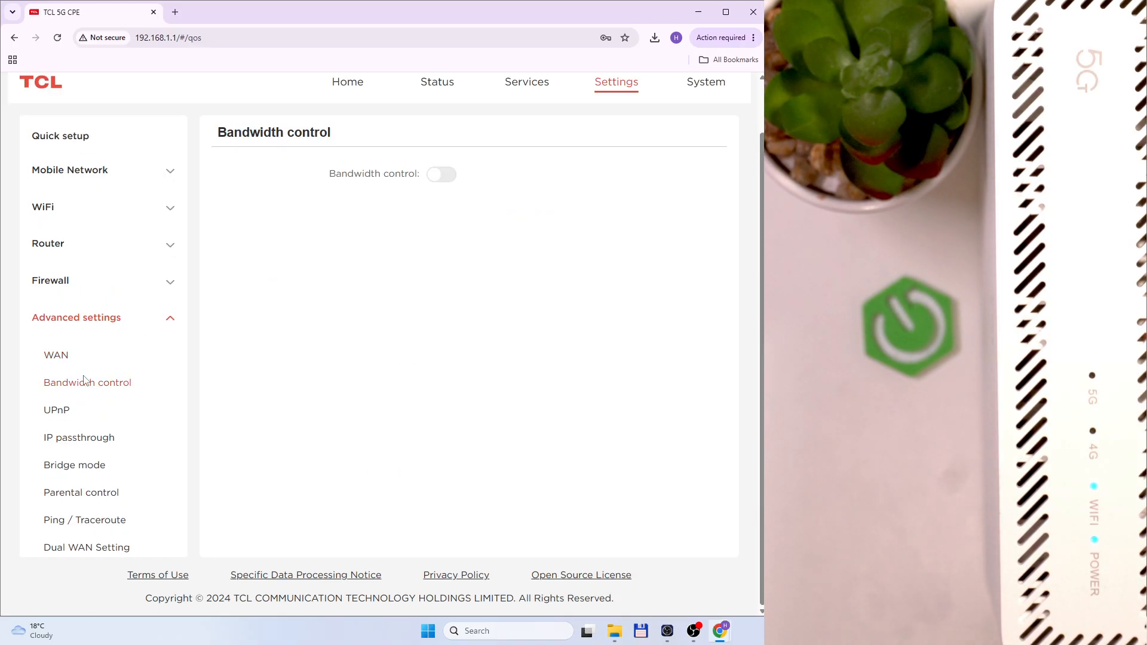
{"action": "left_click", "coordinate": [449, 181]}
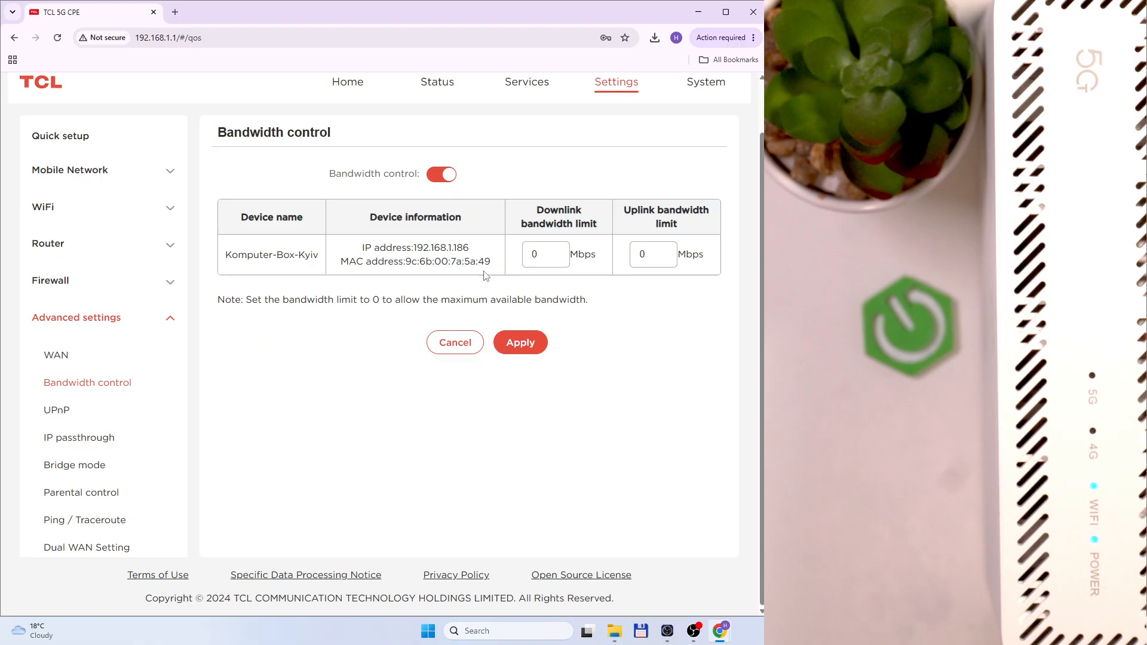
{"action": "double_click", "coordinate": [539, 260]}
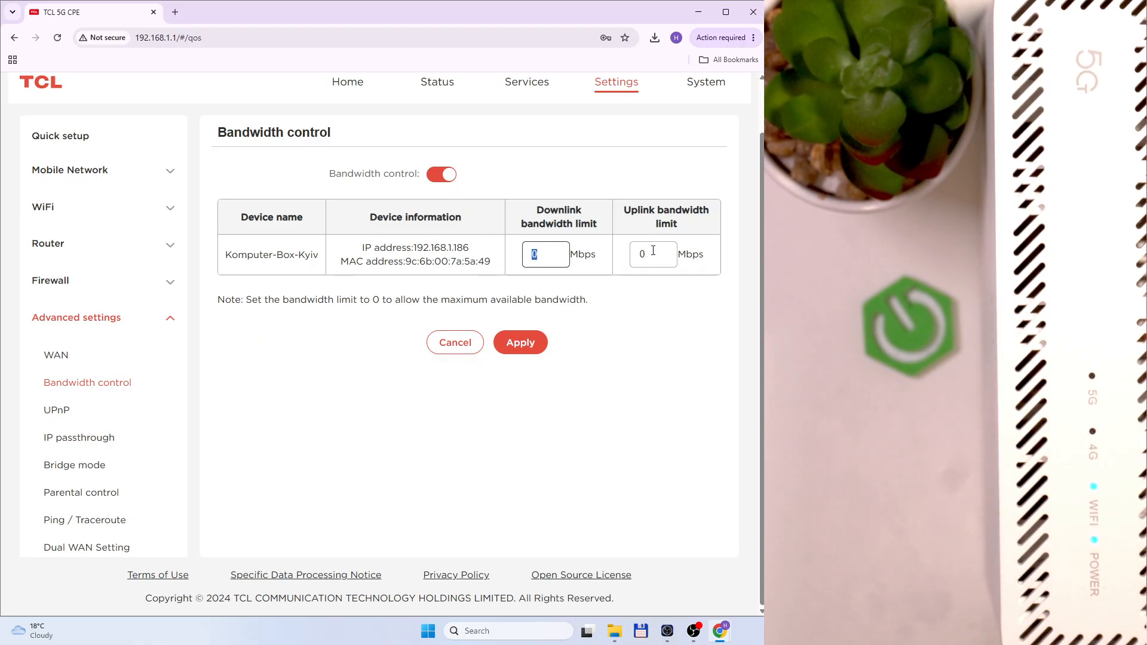
{"action": "type", "text": "25"}
{"action": "key", "text": "Tab"}
{"action": "type", "text": "25"}
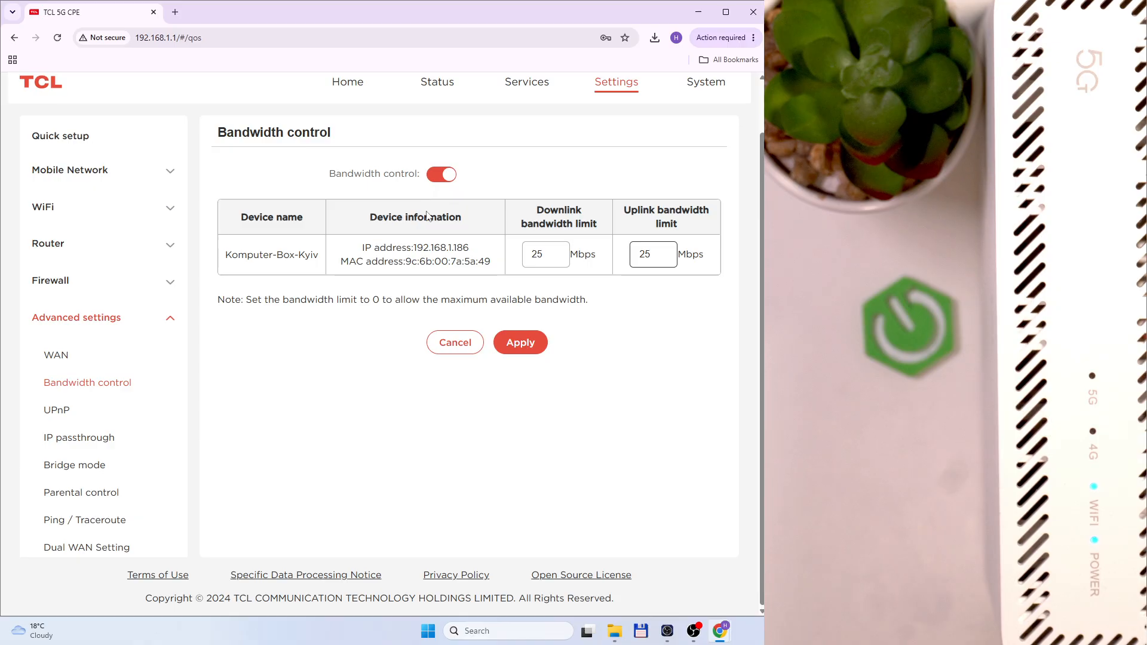
{"action": "left_click", "coordinate": [438, 182]}
{"action": "left_click", "coordinate": [67, 415]}
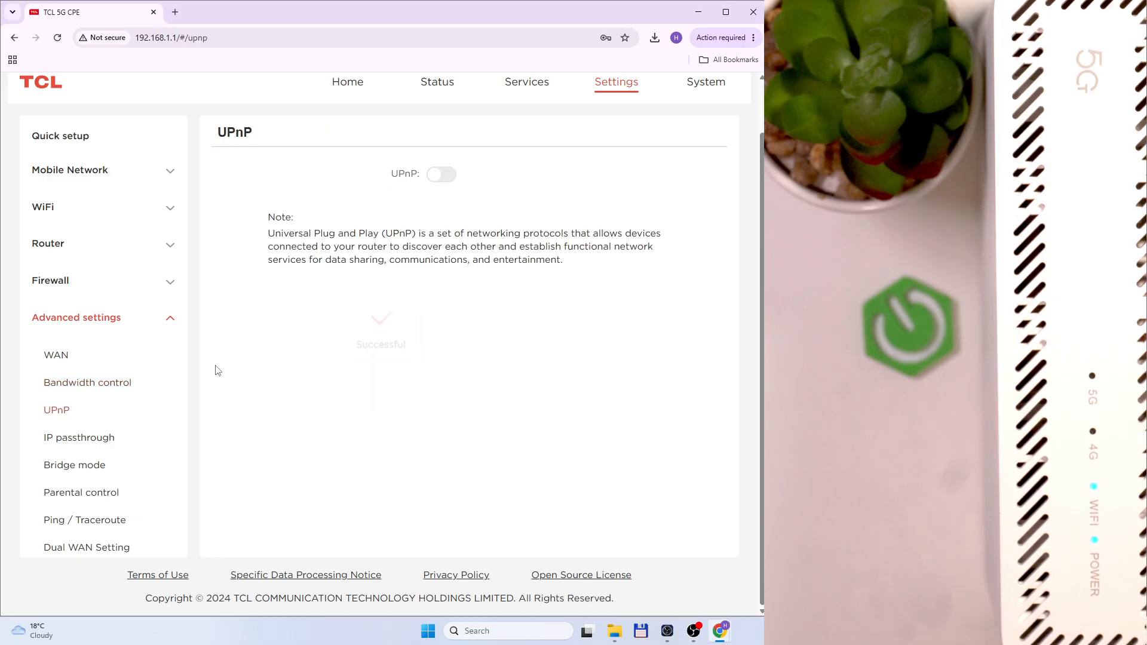
Switch UPnP on and back off, then go to IP passthrough
{"action": "left_click", "coordinate": [440, 175]}
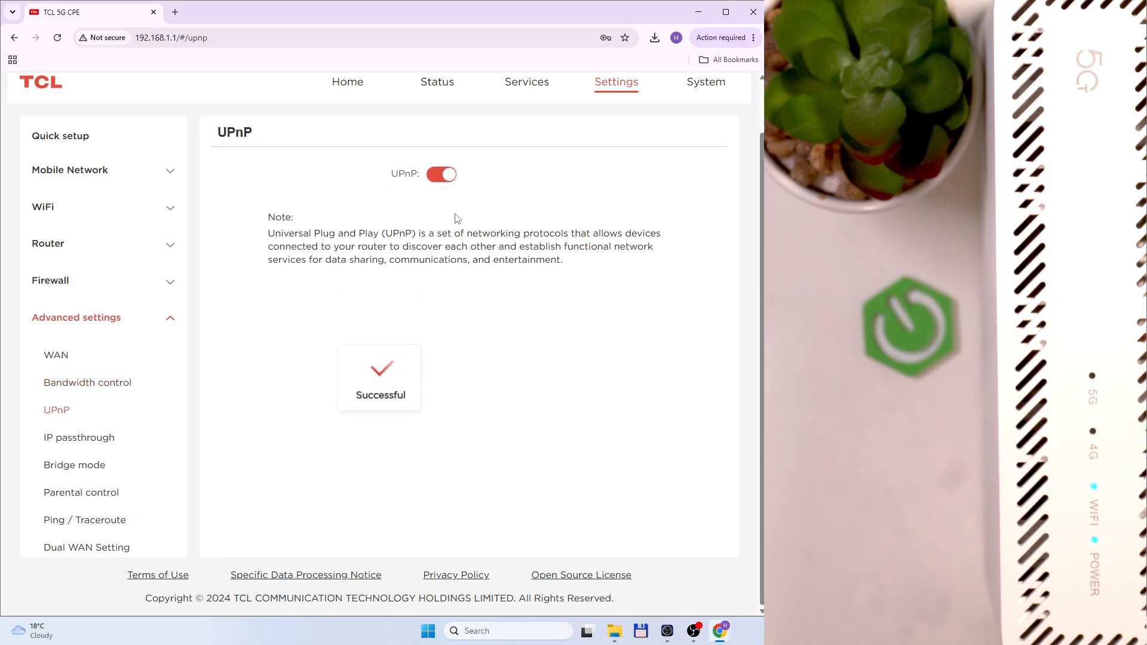
{"action": "left_click", "coordinate": [441, 175]}
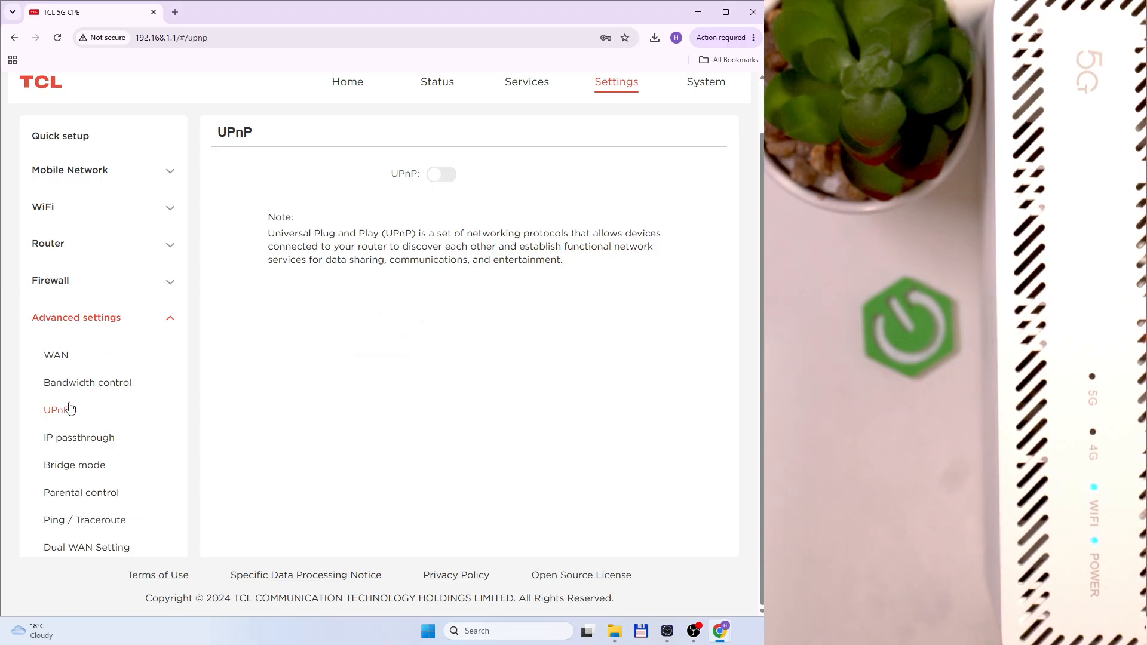
{"action": "left_click", "coordinate": [80, 437]}
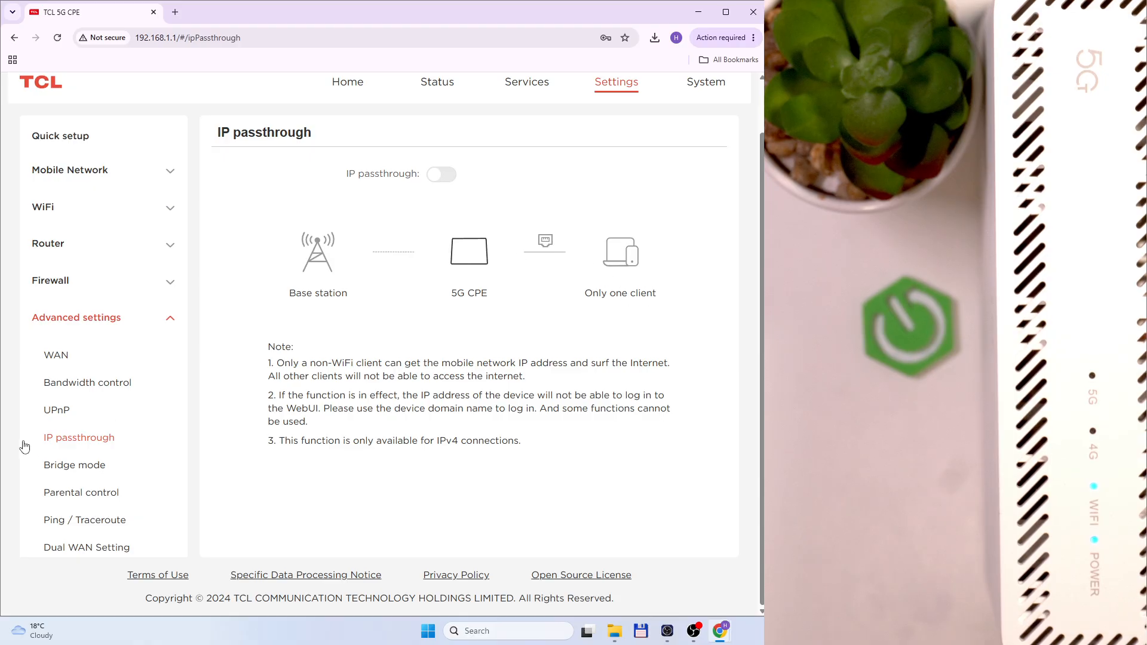
View Bridge mode and Parental control, then open Ping / Traceroute
{"action": "left_click", "coordinate": [64, 466]}
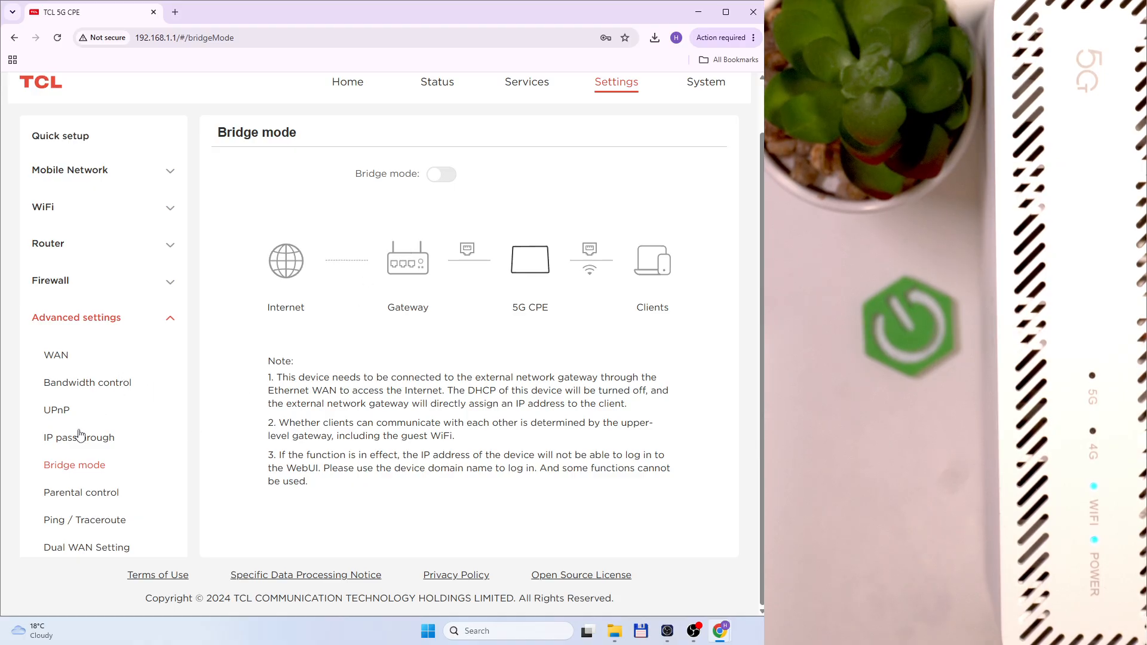
{"action": "left_click", "coordinate": [80, 488]}
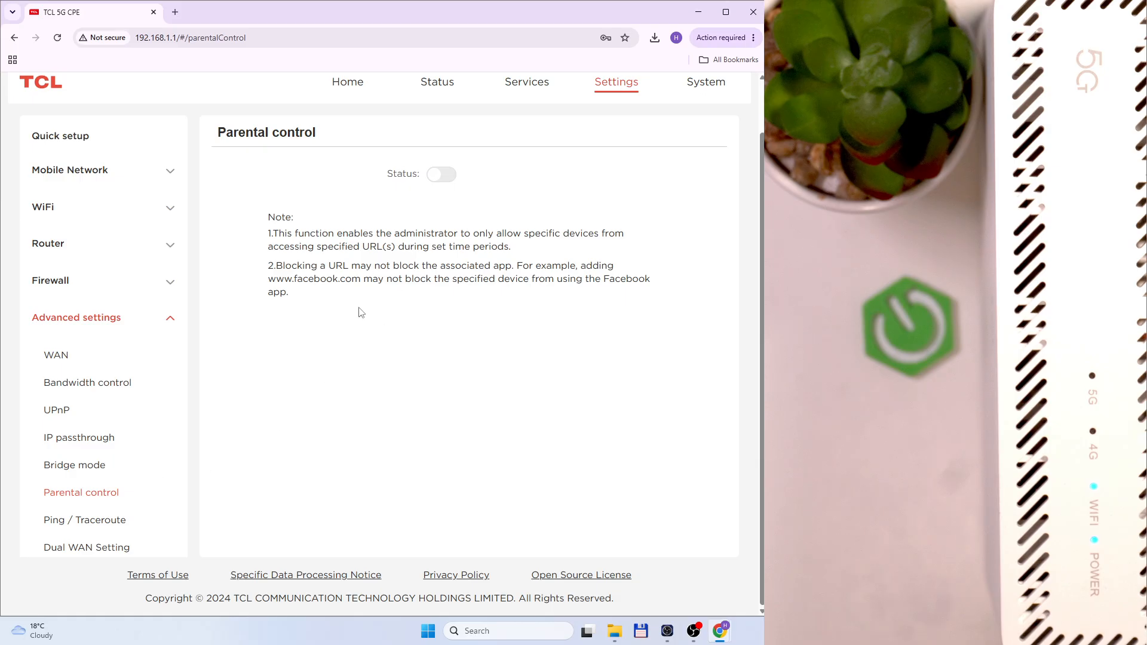
{"action": "left_click", "coordinate": [113, 518]}
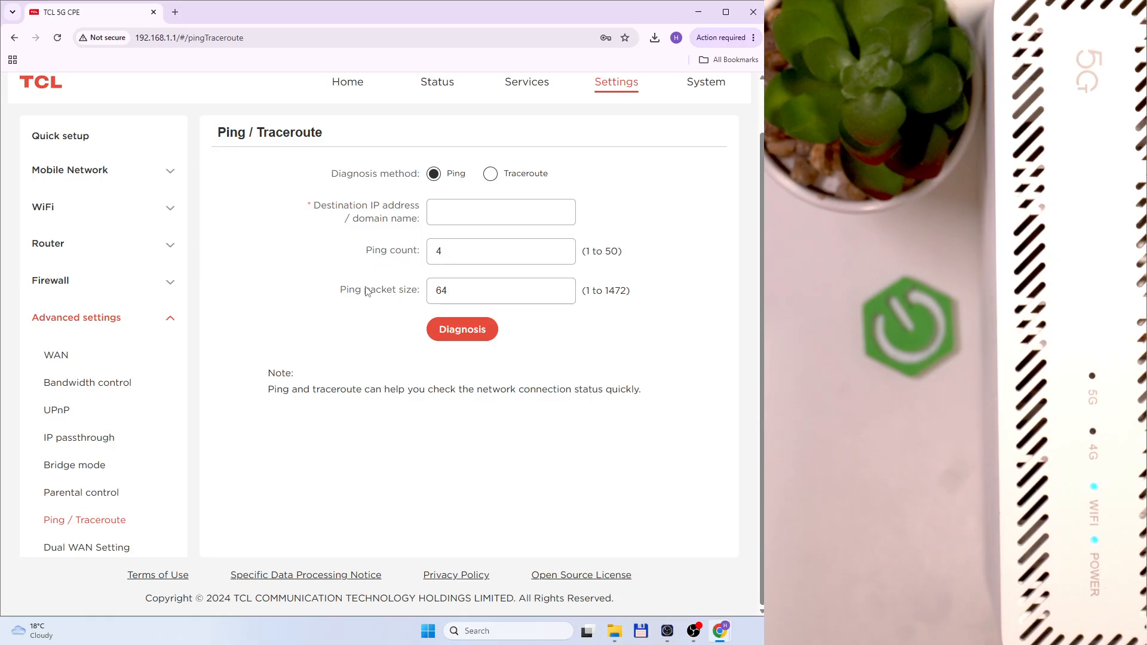
Switch the diagnosis method to Traceroute and keep Ethernet as the Dual WAN connection priority
{"action": "left_click", "coordinate": [487, 178]}
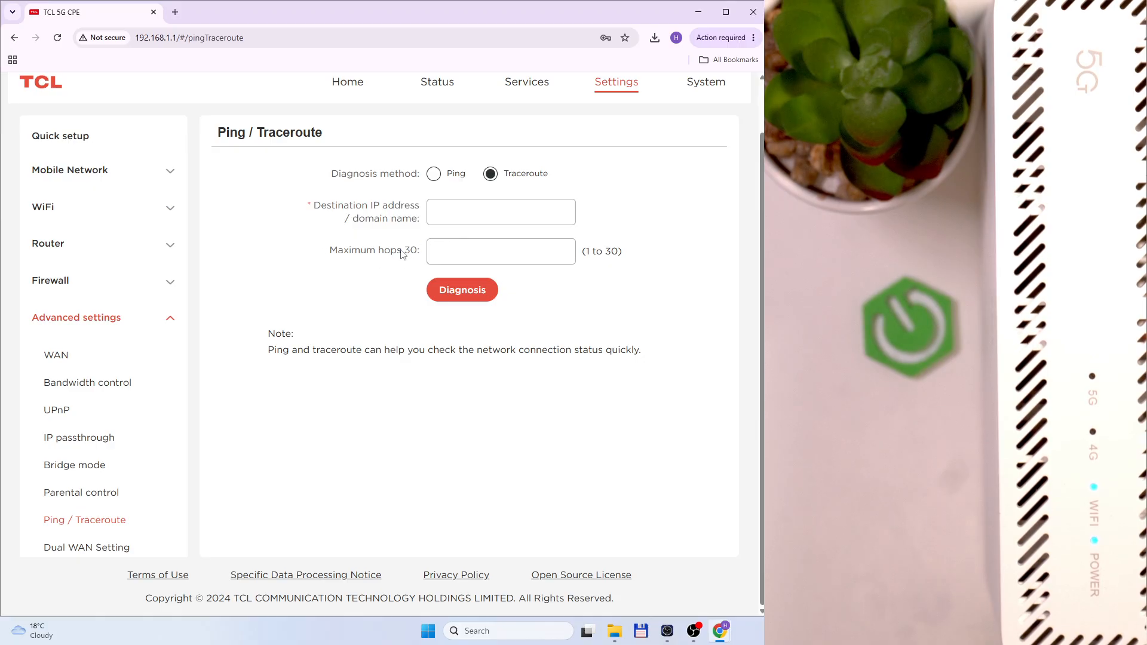
{"action": "left_click", "coordinate": [117, 546]}
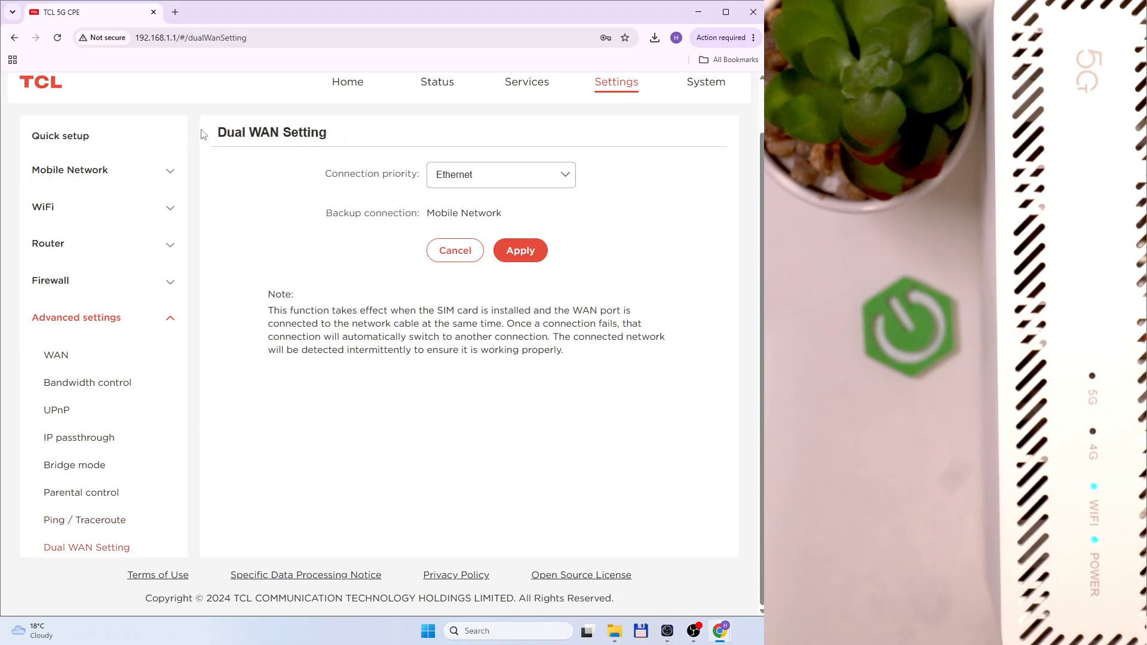
{"action": "left_click", "coordinate": [553, 178]}
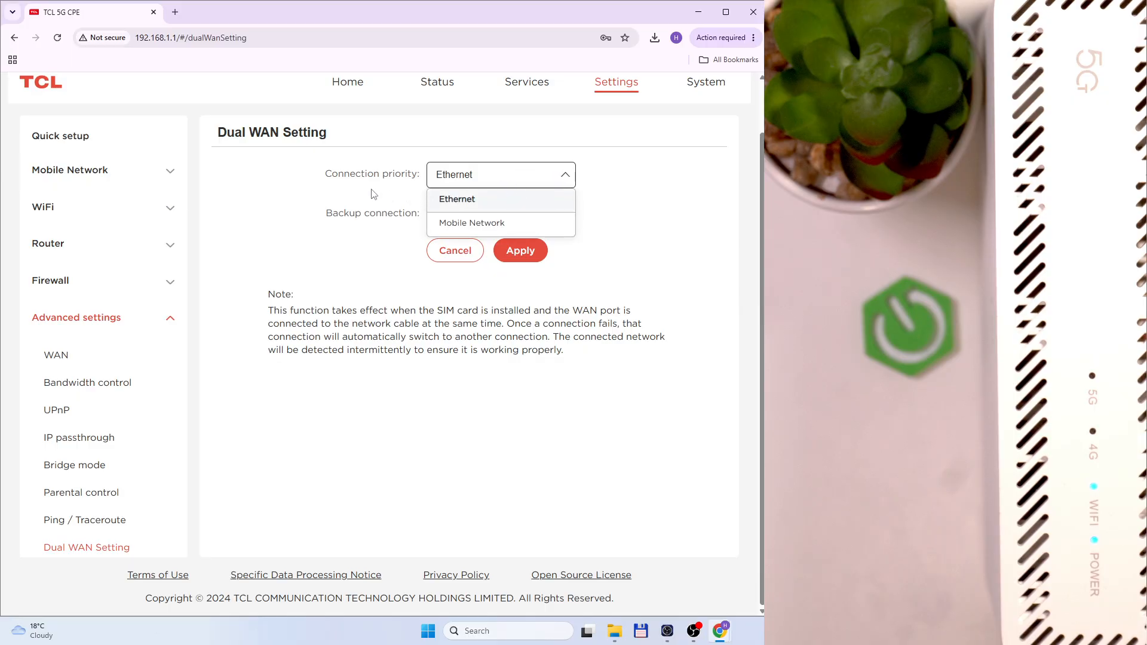
{"action": "left_click", "coordinate": [337, 172]}
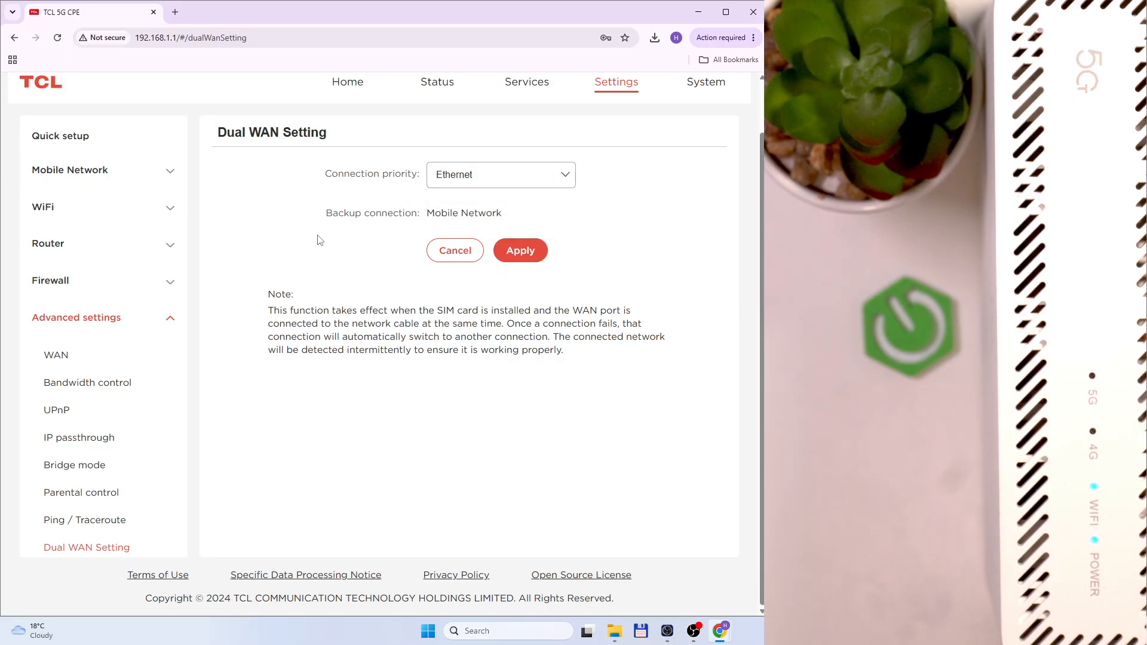
Leave Ethernet first with Mobile Network as backup, collapse Advanced settings, and view System device information
{"action": "left_click", "coordinate": [506, 189]}
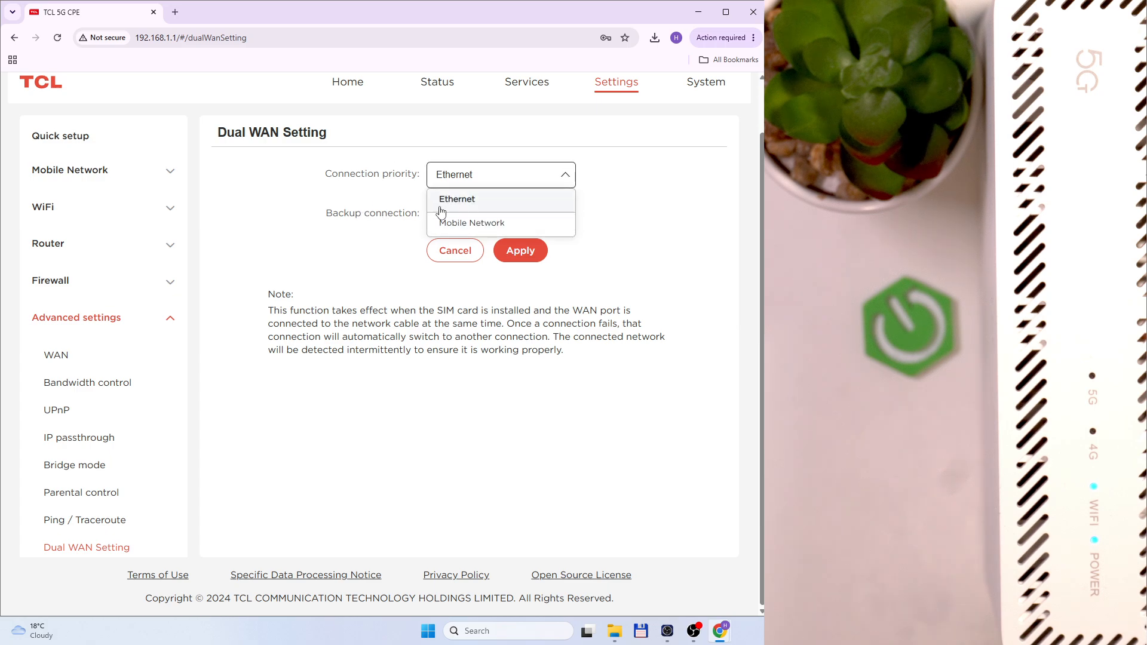
{"action": "left_click", "coordinate": [459, 177]}
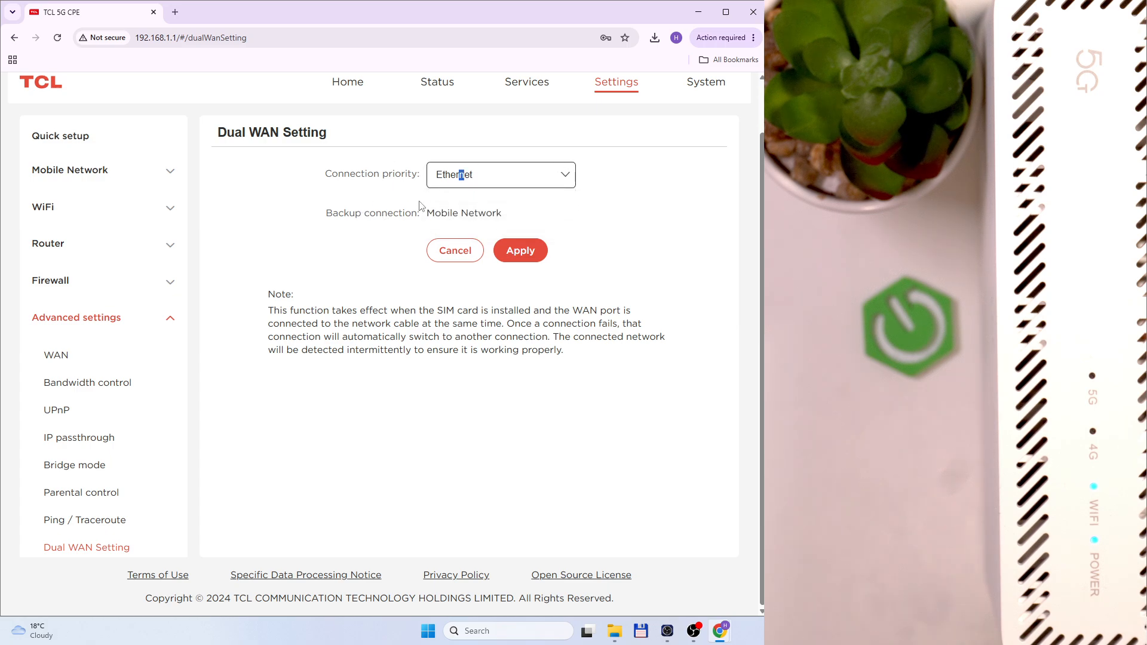
{"action": "left_click", "coordinate": [330, 224]}
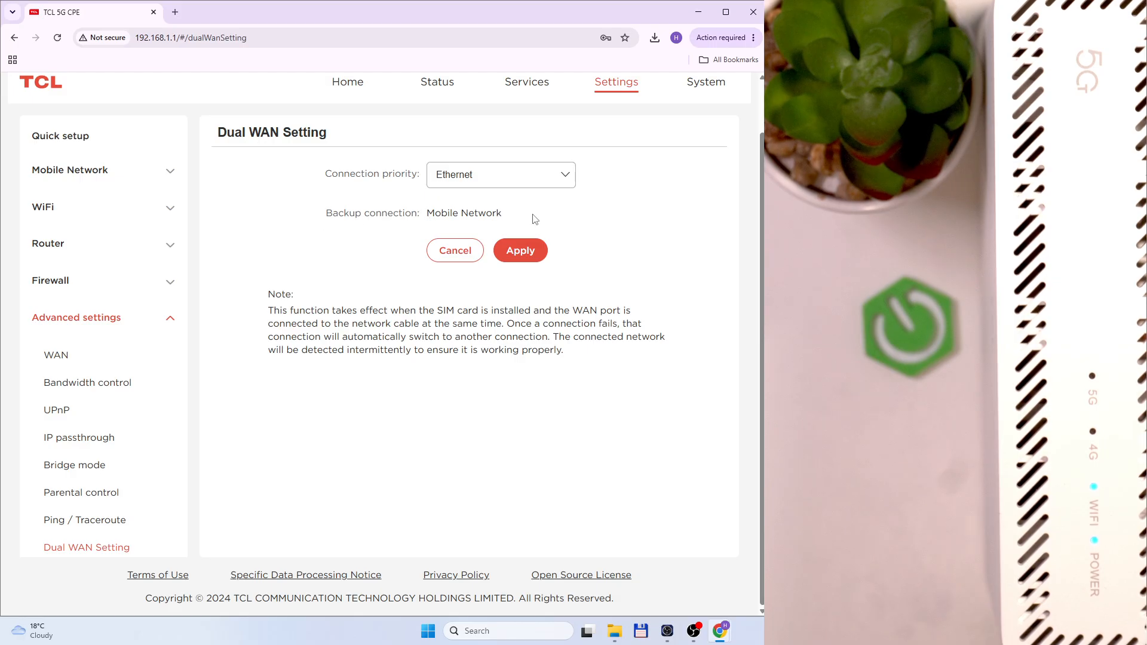
{"action": "left_click", "coordinate": [171, 317]}
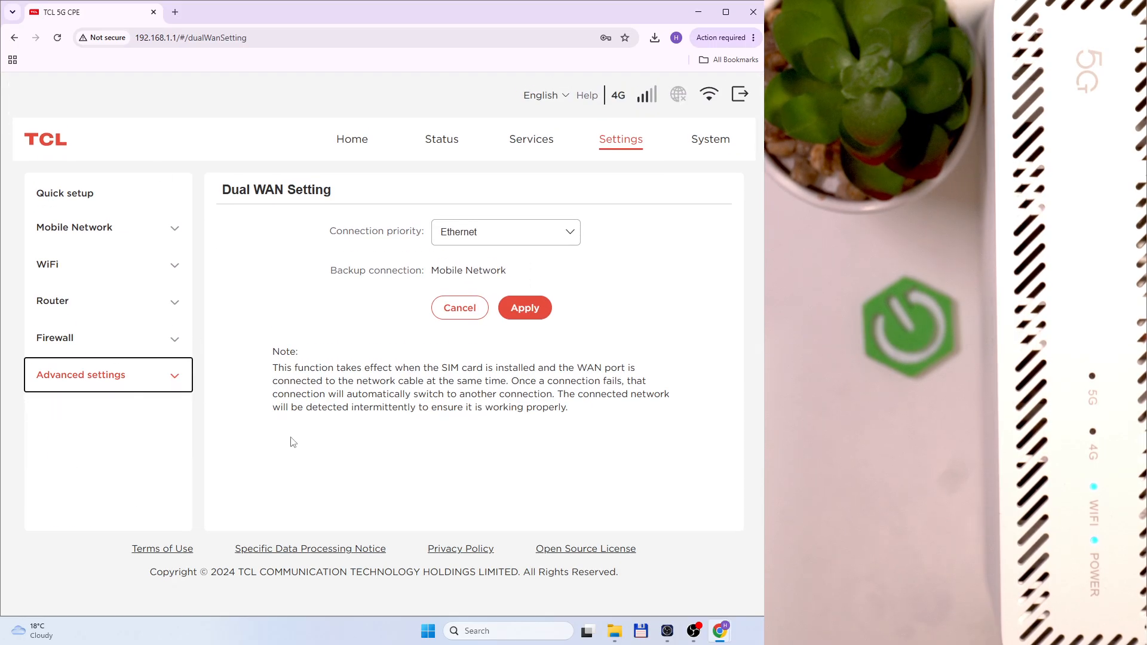
{"action": "left_click", "coordinate": [709, 141]}
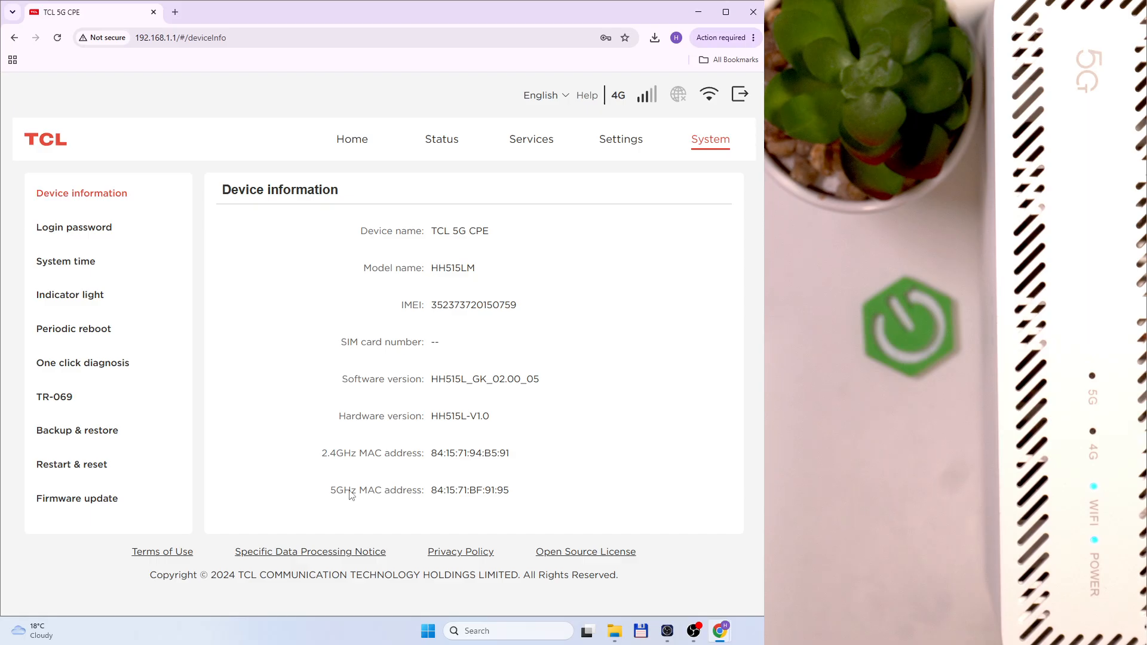
Open Login password and autofill the current and new password fields from saved browser entries
{"action": "left_click", "coordinate": [98, 238]}
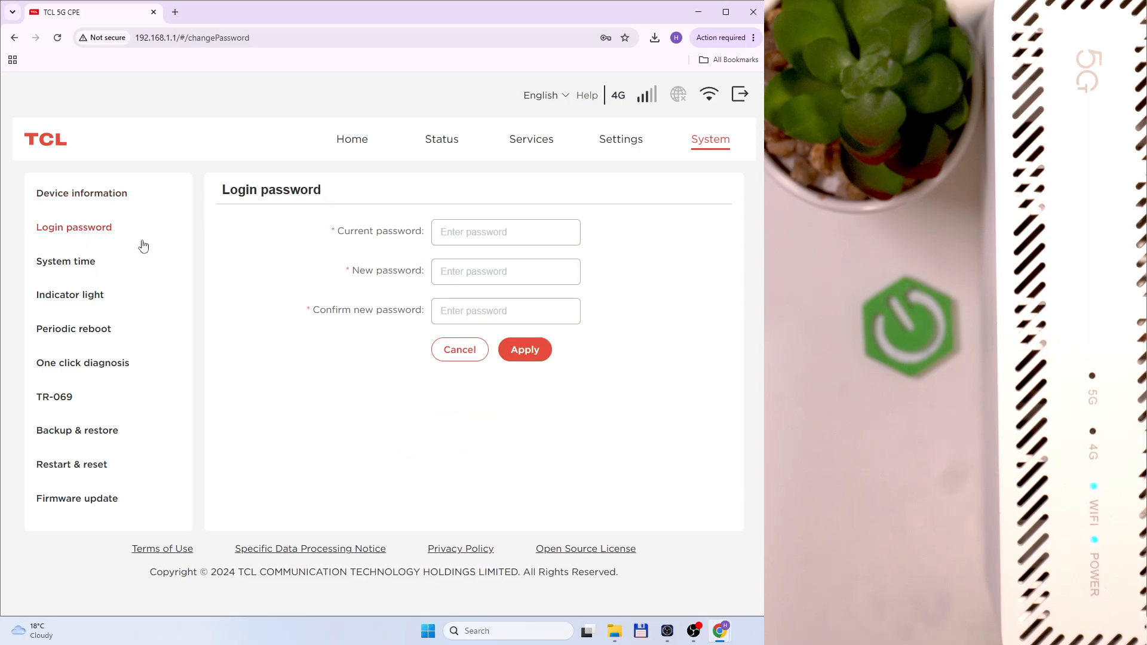
{"action": "left_click", "coordinate": [478, 237]}
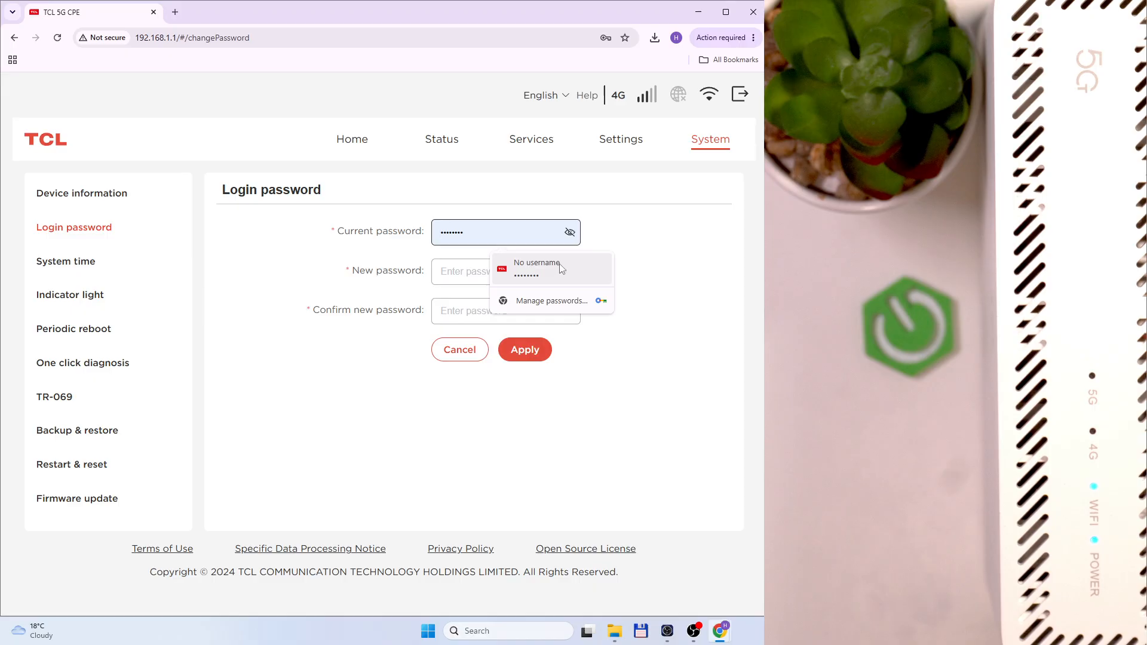
{"action": "left_click", "coordinate": [562, 268]}
{"action": "left_click", "coordinate": [570, 231]}
{"action": "left_click", "coordinate": [484, 266]}
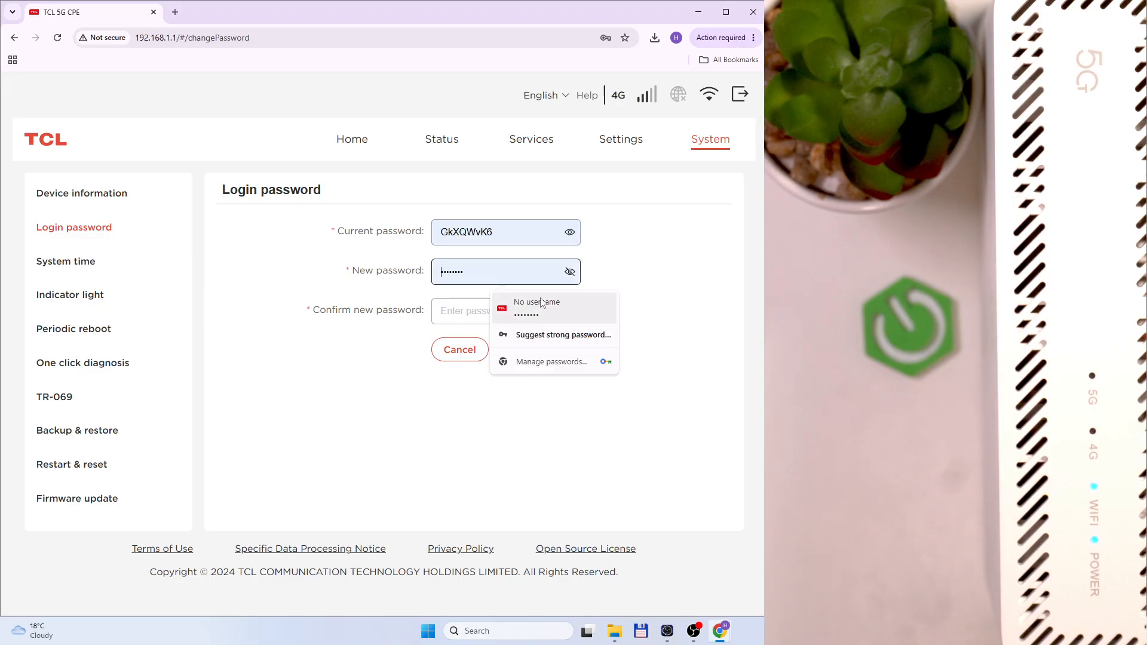
{"action": "left_click", "coordinate": [535, 303]}
{"action": "left_click", "coordinate": [570, 272]}
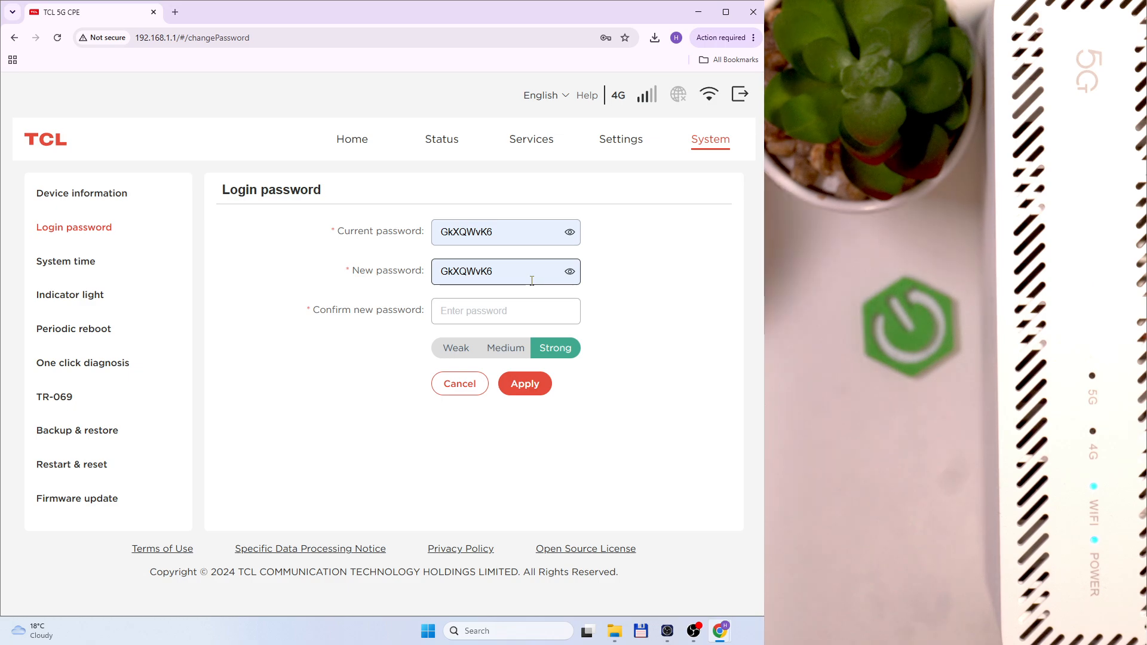
Extend the new password with extra characters and paste the same value into Confirm new password
{"action": "key", "text": "ctrl+a"}
{"action": "key", "text": "ctrl+c"}
{"action": "left_click", "coordinate": [526, 311]}
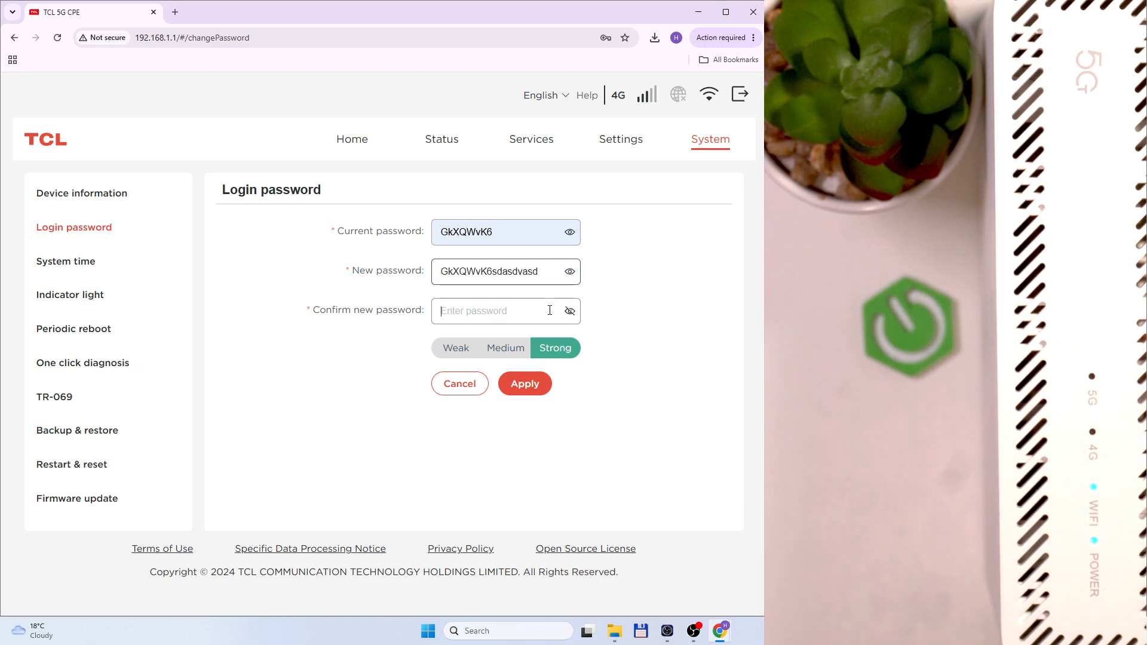
{"action": "key", "text": "ctrl+v"}
{"action": "left_click", "coordinate": [568, 311]}
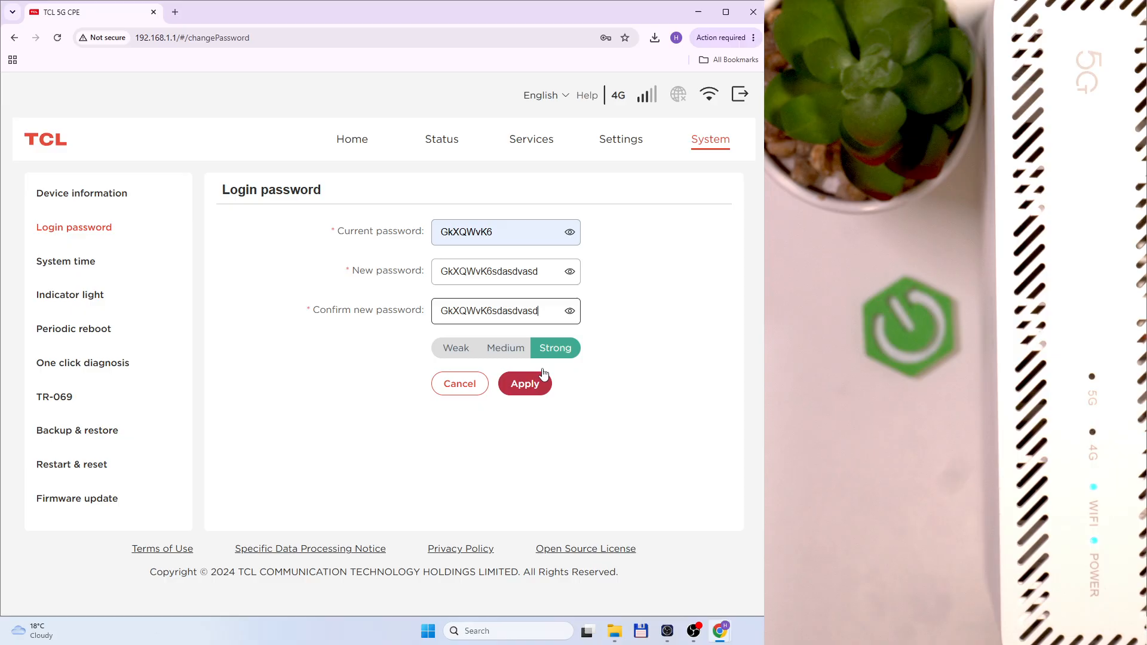
{"action": "double_click", "coordinate": [531, 317]}
{"action": "left_click", "coordinate": [103, 263]}
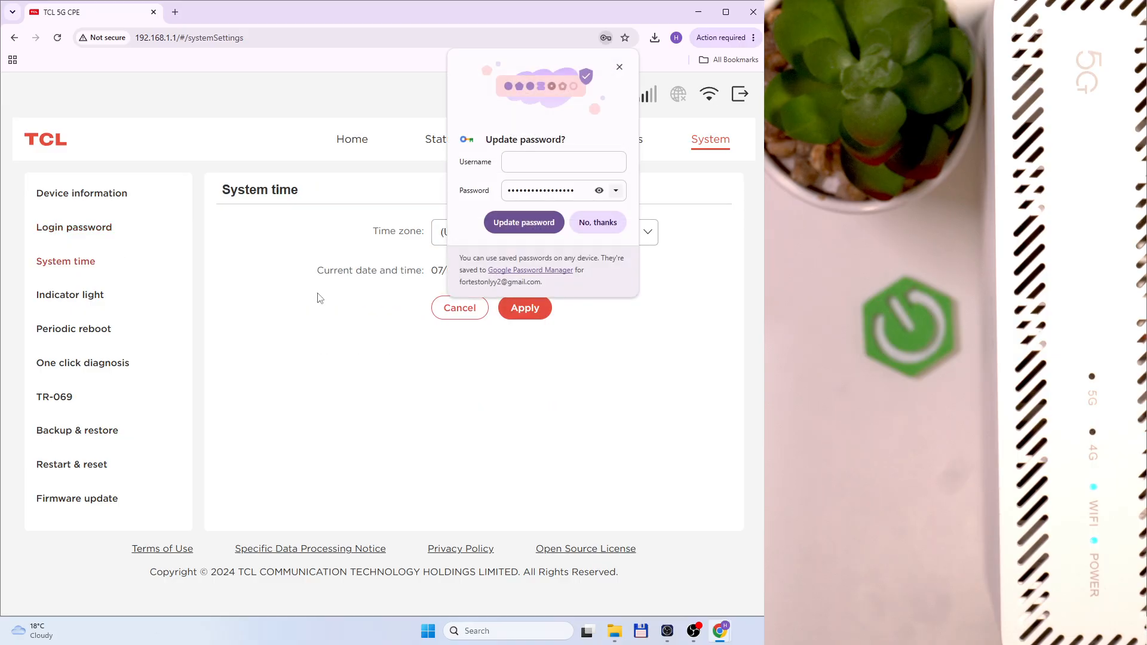
Dismiss Chrome's password prompt, keep time zone (UTC+01:00) Europe/Warsaw, and apply the system time
{"action": "left_click", "coordinate": [598, 223]}
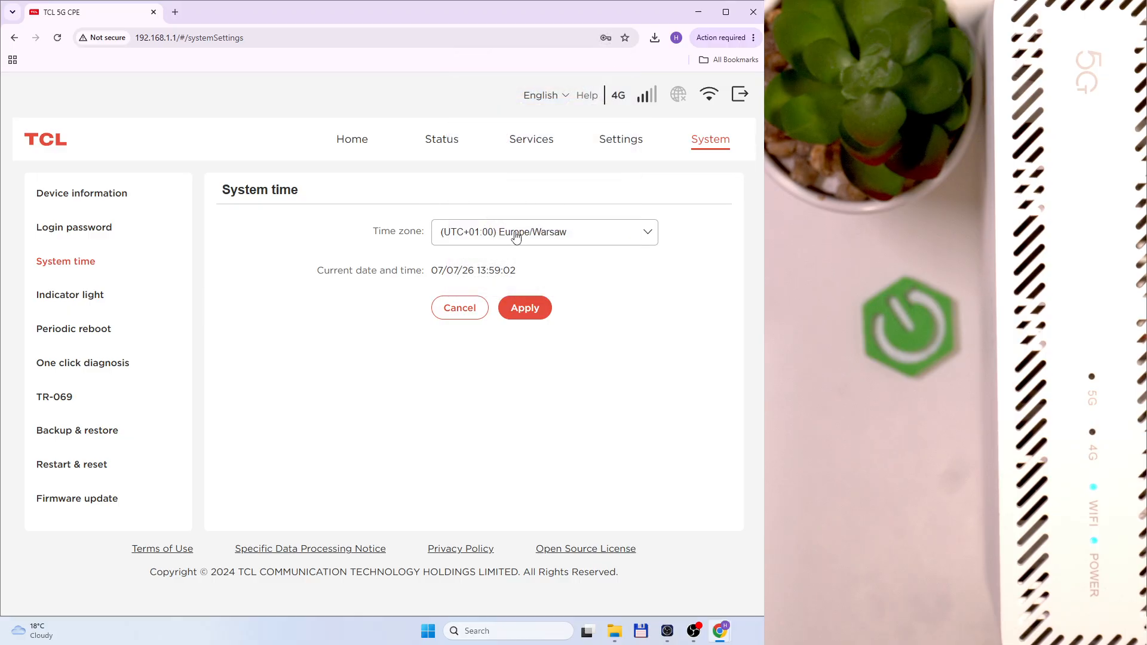
{"action": "left_click", "coordinate": [515, 232]}
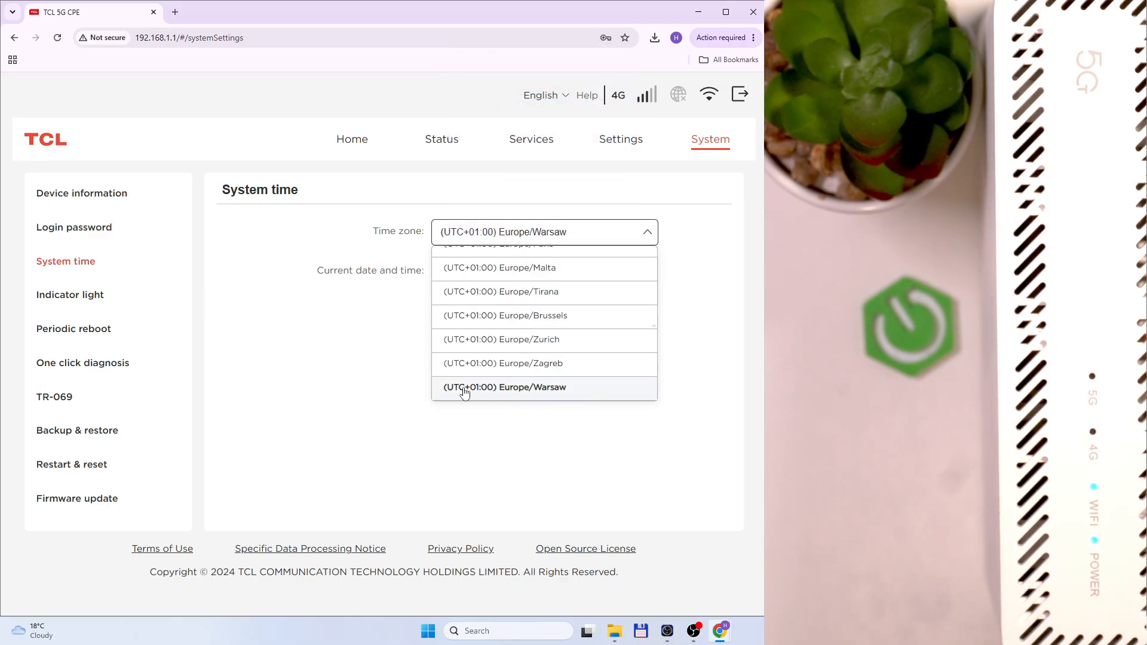
{"action": "scroll", "coordinate": [565, 337], "scroll_direction": "down", "scroll_amount": 3}
{"action": "scroll", "coordinate": [564, 337], "scroll_direction": "down", "scroll_amount": 20}
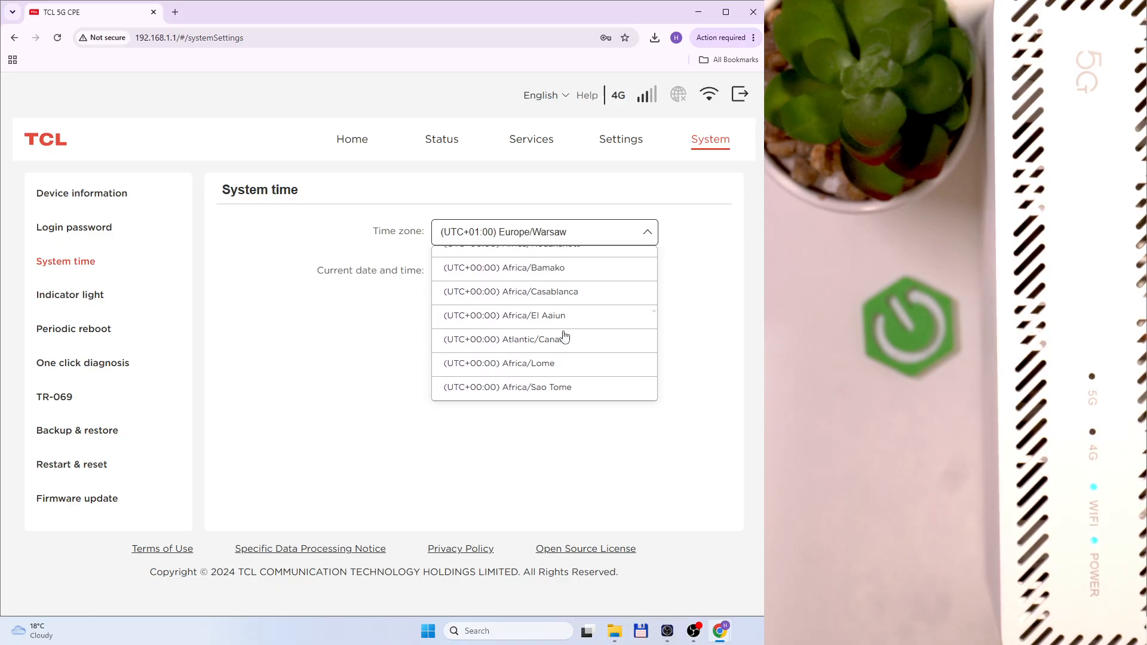
{"action": "scroll", "coordinate": [562, 337], "scroll_direction": "down", "scroll_amount": 10}
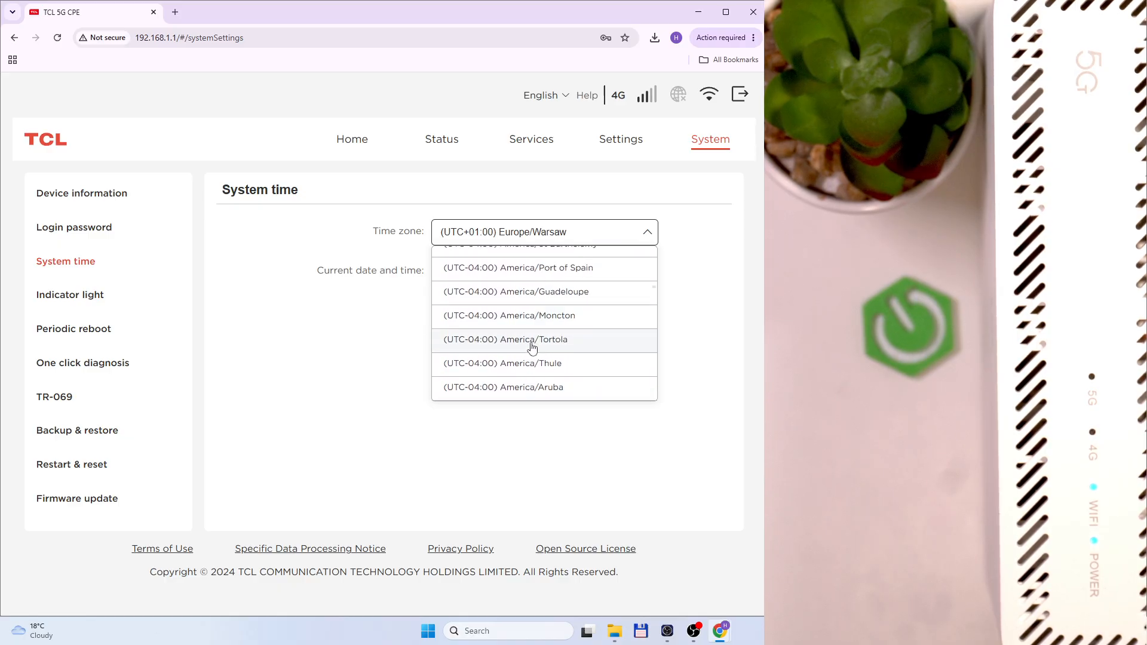
{"action": "scroll", "coordinate": [543, 353], "scroll_direction": "down", "scroll_amount": 5}
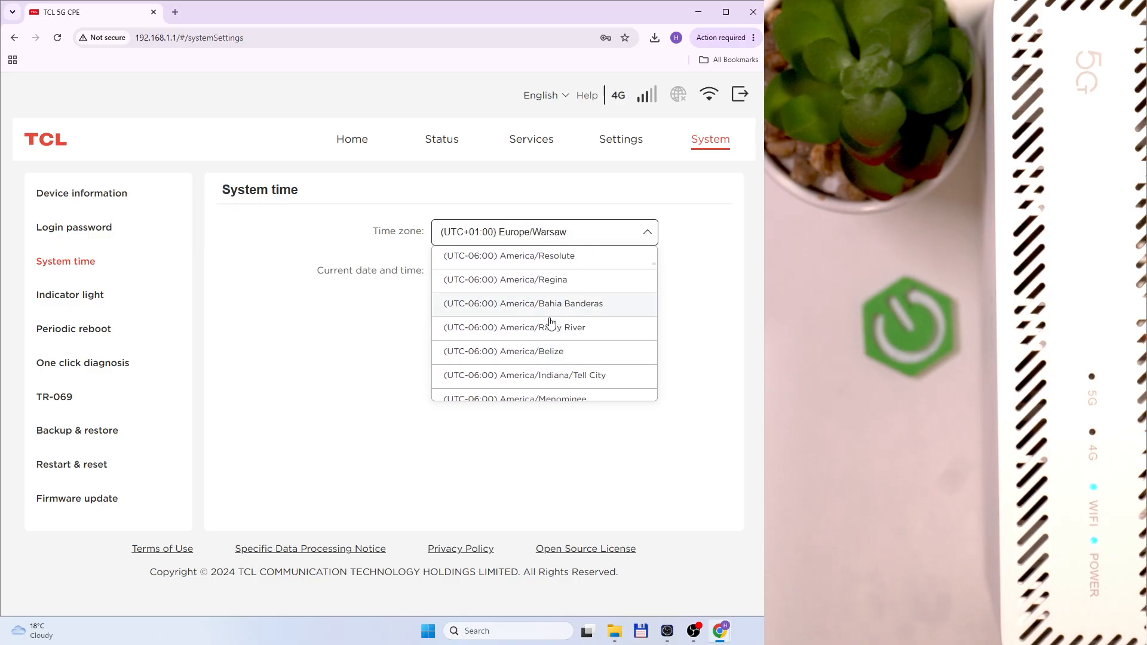
{"action": "scroll", "coordinate": [548, 328], "scroll_direction": "down", "scroll_amount": 5}
{"action": "scroll", "coordinate": [548, 328], "scroll_direction": "down", "scroll_amount": 3}
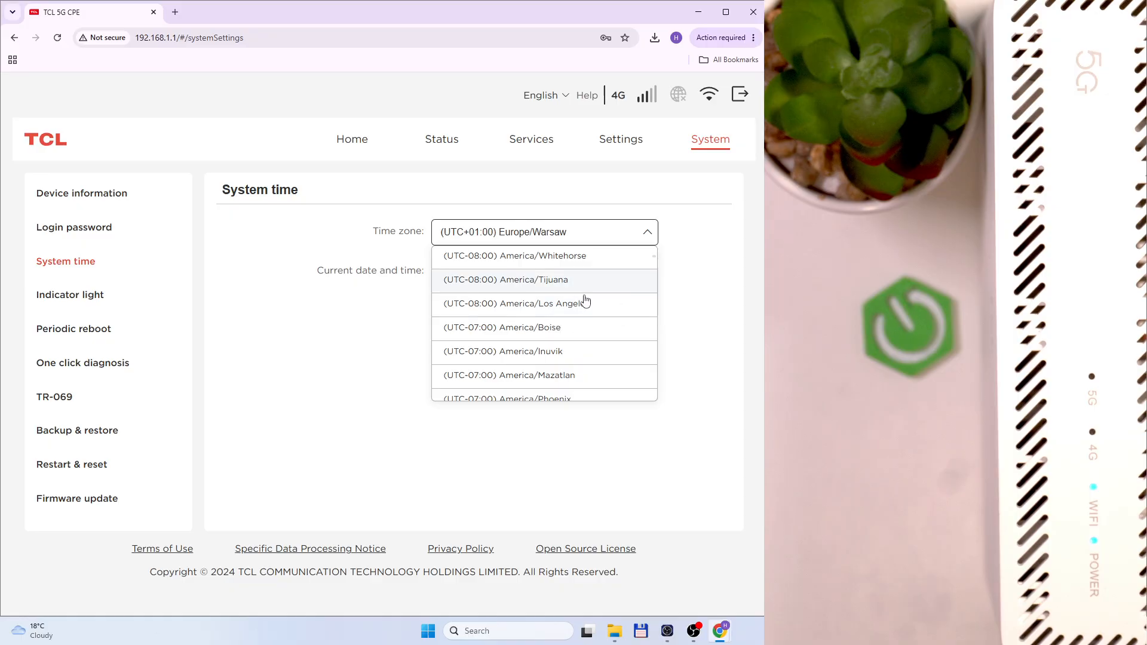
{"action": "scroll", "coordinate": [592, 311], "scroll_direction": "up", "scroll_amount": 2}
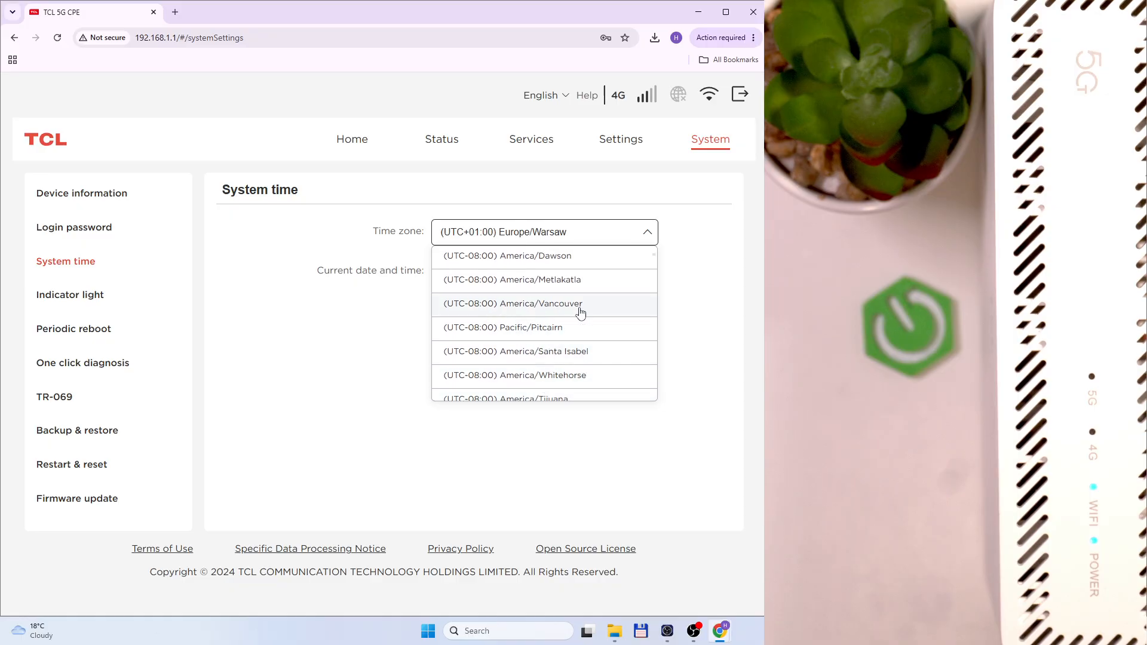
{"action": "left_click", "coordinate": [605, 236]}
{"action": "left_click", "coordinate": [541, 318]}
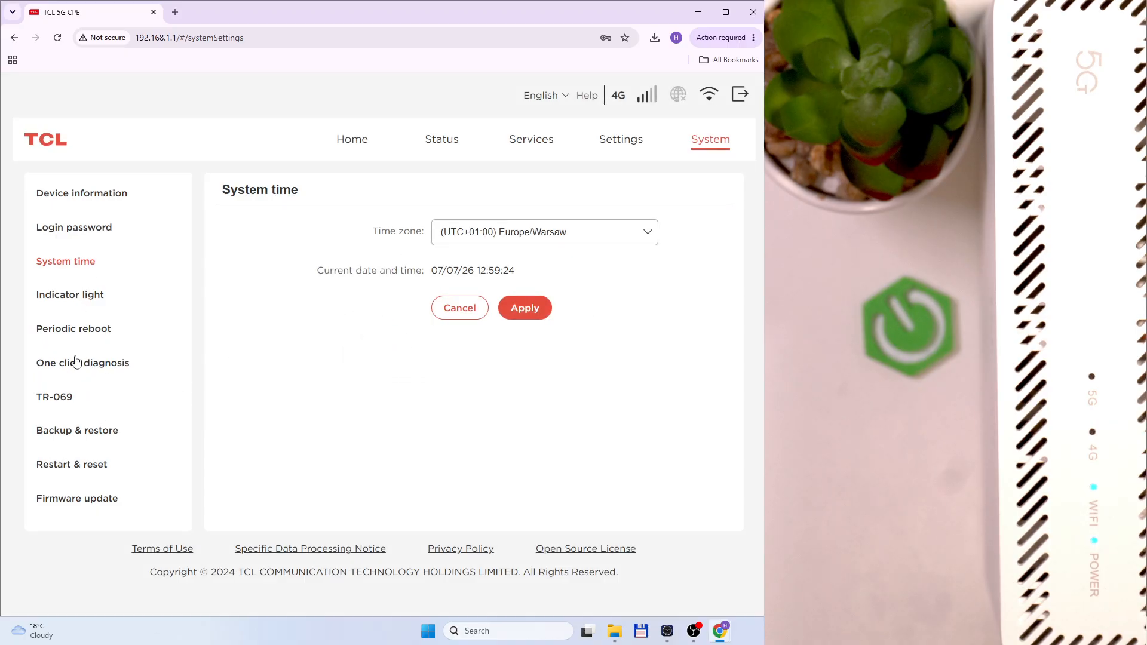
Enable the indicator light off schedule and set its start time to 01:10
{"action": "left_click", "coordinate": [54, 300]}
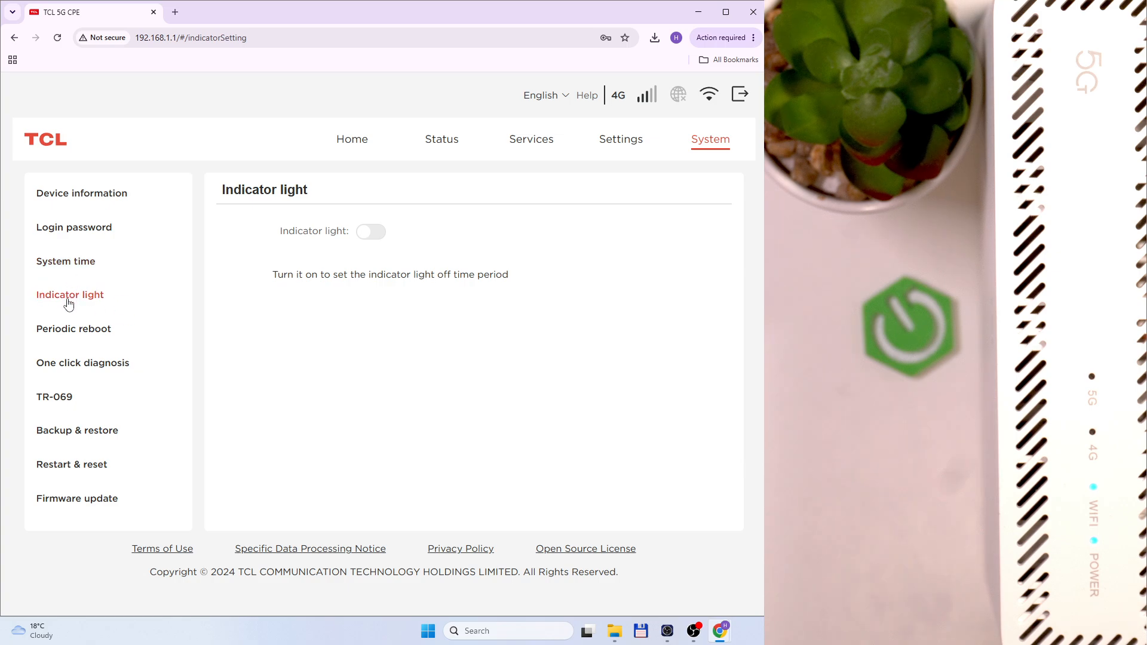
{"action": "left_click", "coordinate": [375, 238]}
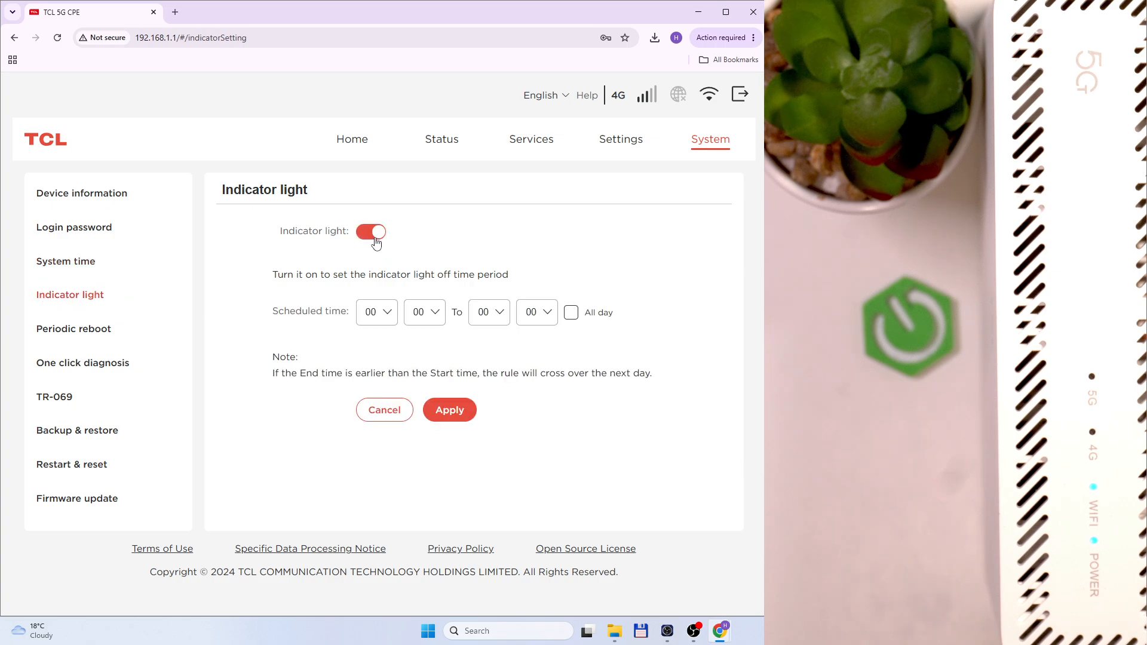
{"action": "left_click", "coordinate": [449, 410]}
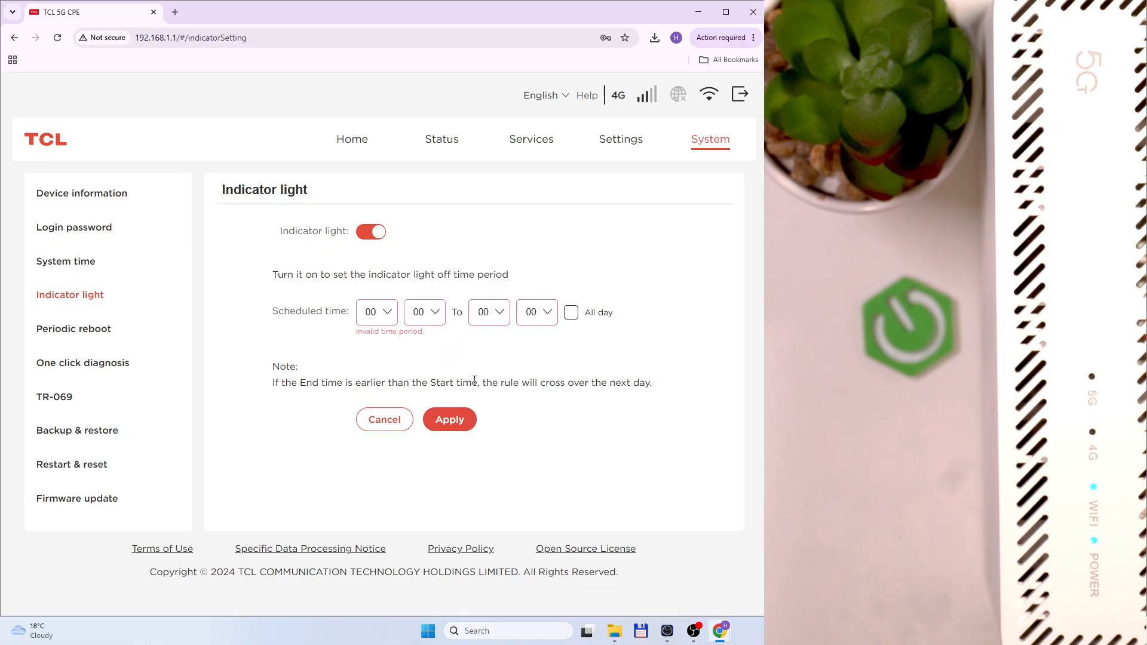
{"action": "left_click", "coordinate": [372, 314]}
{"action": "left_click", "coordinate": [386, 360]}
{"action": "left_click", "coordinate": [428, 316]}
{"action": "left_click", "coordinate": [434, 361]}
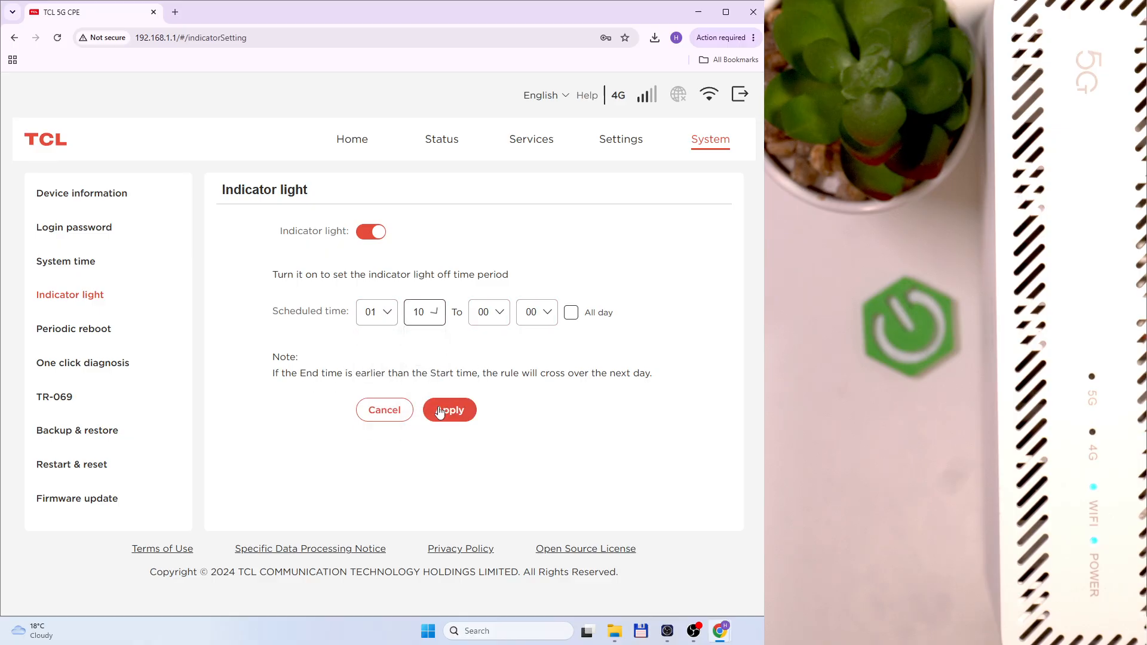
{"action": "left_click", "coordinate": [451, 414]}
Set the schedule from 14:00 to 20:00, tick All day, and apply it
{"action": "left_click", "coordinate": [384, 320]}
{"action": "scroll", "coordinate": [378, 399], "scroll_direction": "down", "scroll_amount": 7}
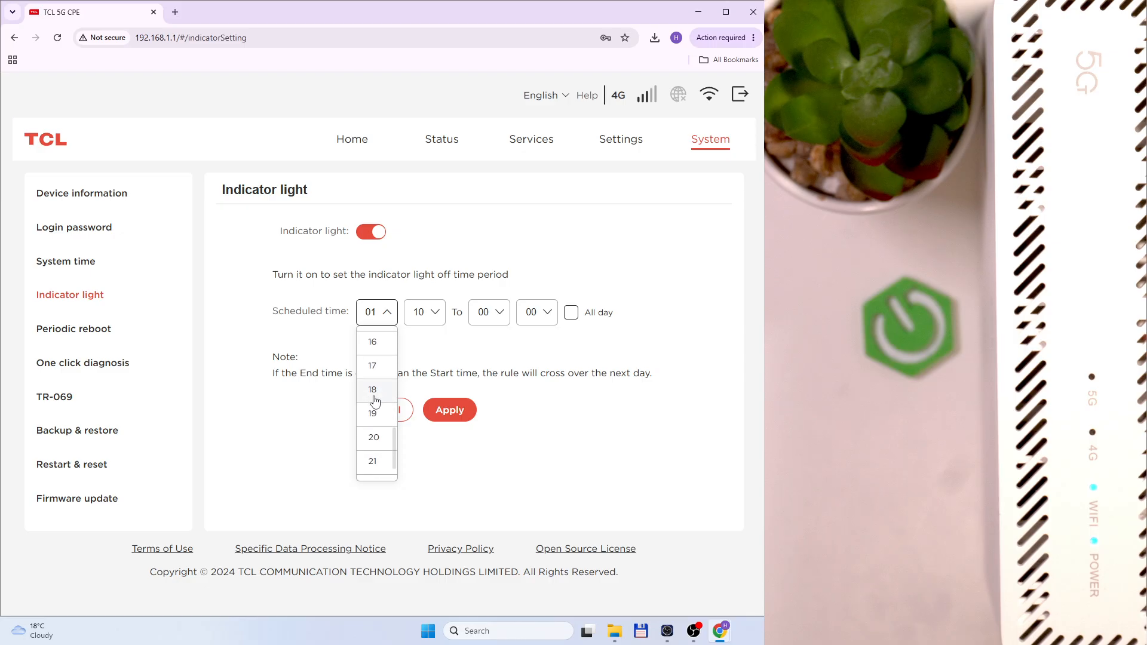
{"action": "scroll", "coordinate": [386, 406], "scroll_direction": "up", "scroll_amount": 4}
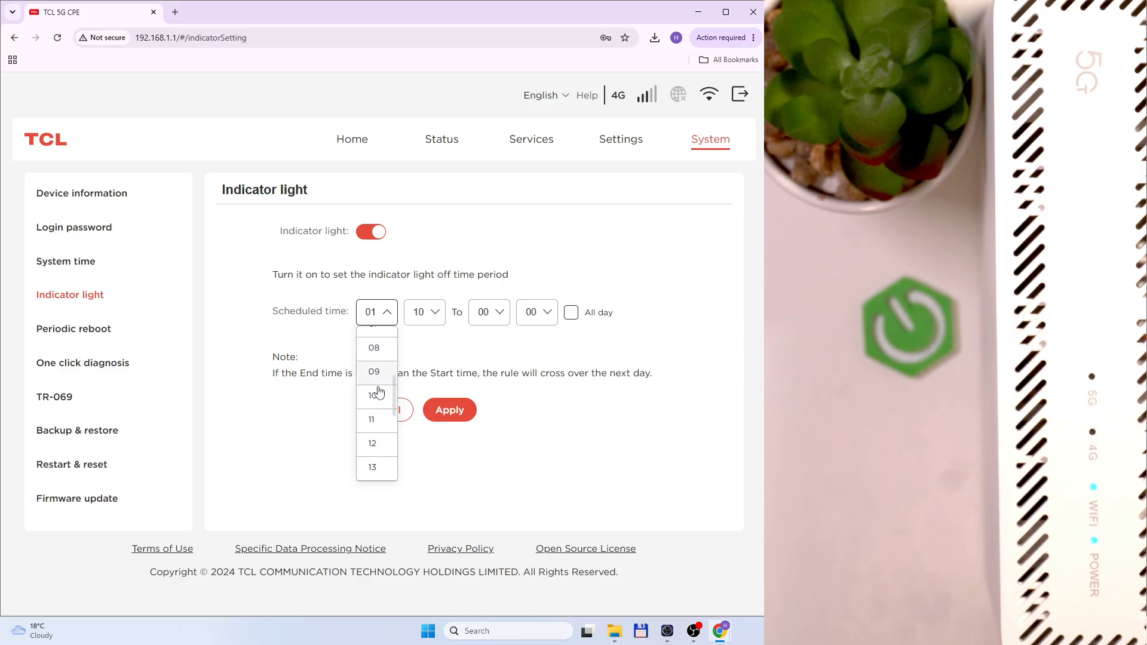
{"action": "scroll", "coordinate": [384, 410], "scroll_direction": "down", "scroll_amount": 2}
{"action": "left_click", "coordinate": [379, 377]}
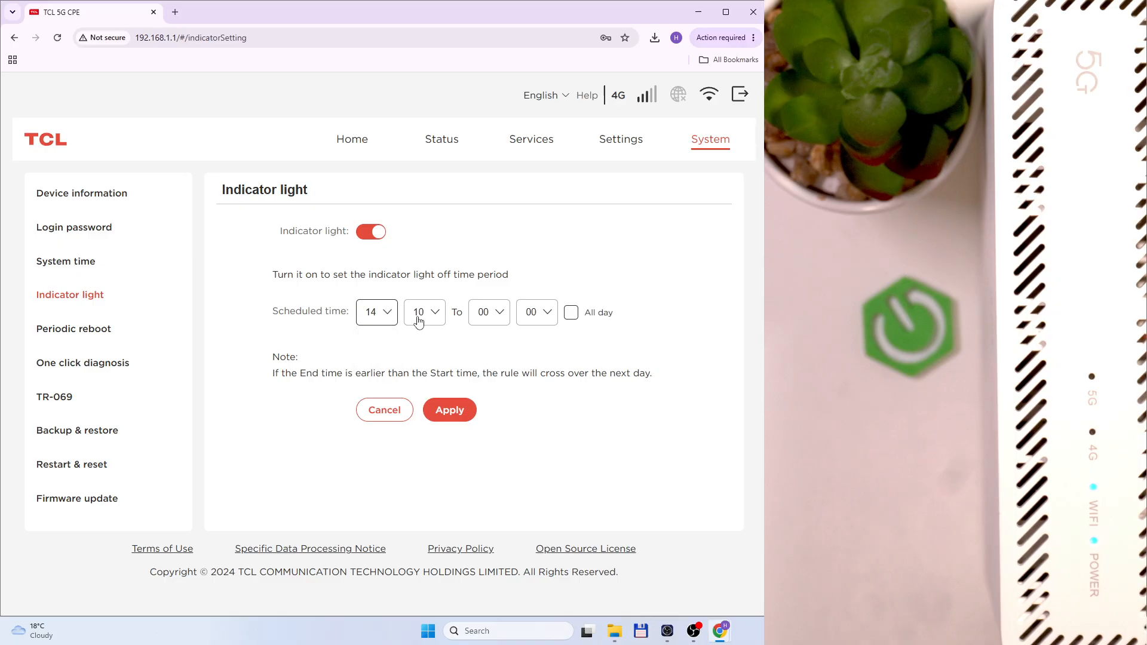
{"action": "left_click", "coordinate": [421, 314]}
{"action": "left_click", "coordinate": [421, 337]}
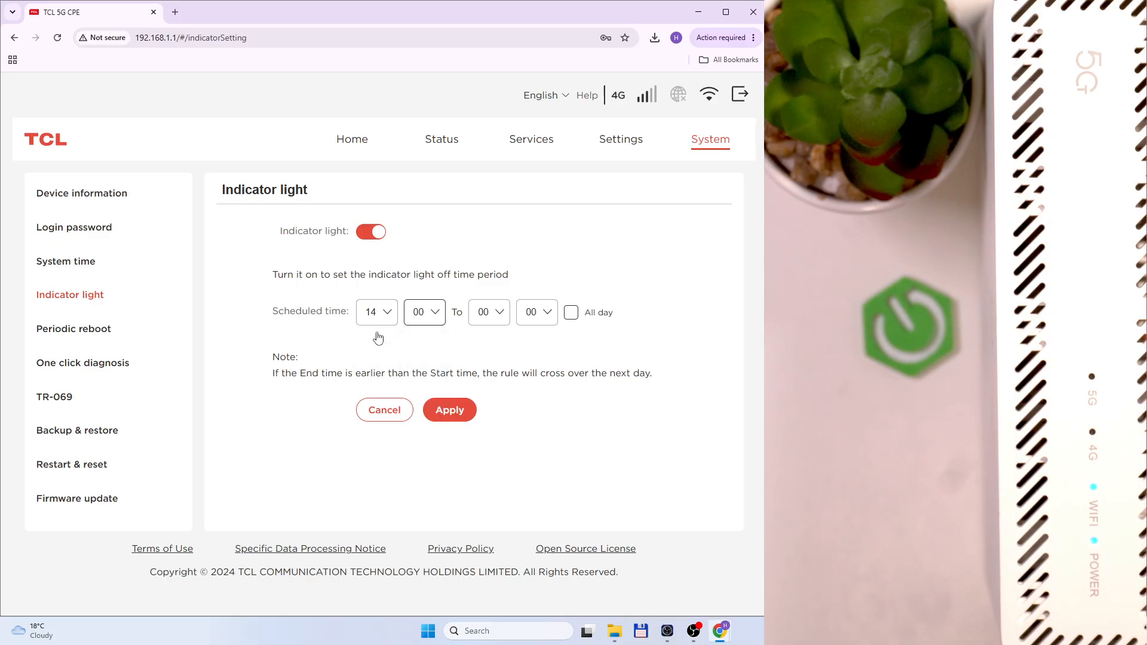
{"action": "left_click", "coordinate": [500, 330]}
{"action": "scroll", "coordinate": [487, 395], "scroll_direction": "down", "scroll_amount": 5}
{"action": "left_click", "coordinate": [498, 385]}
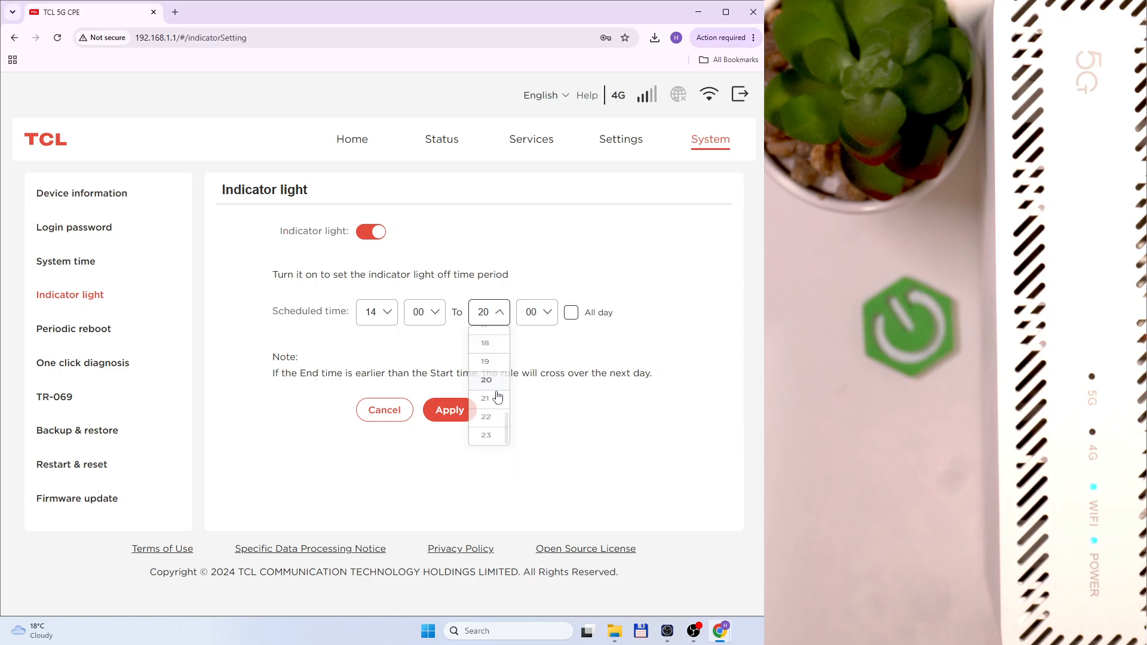
{"action": "left_click", "coordinate": [571, 314]}
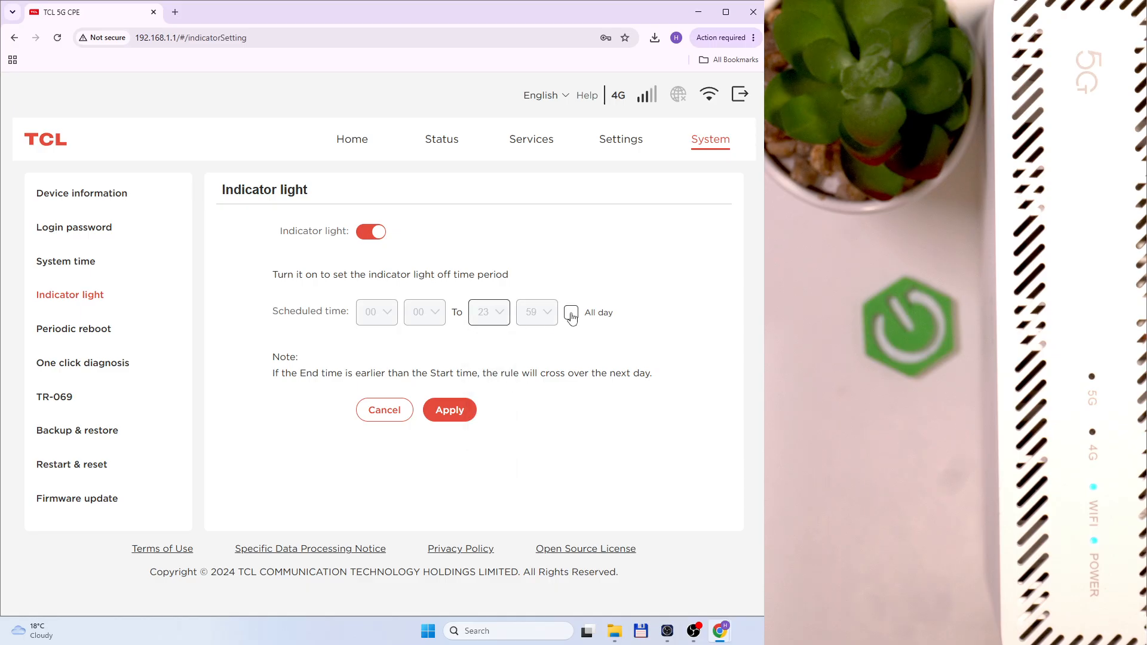
{"action": "left_click", "coordinate": [473, 400]}
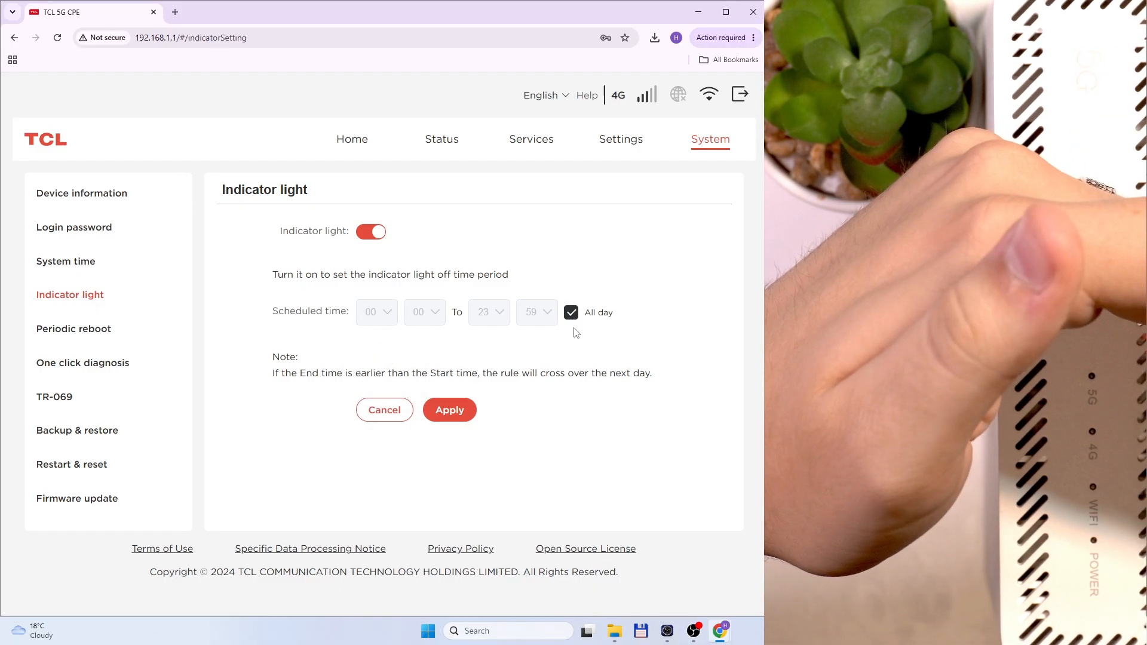
Switch the indicator light schedule back off and move to the Periodic reboot page
{"action": "left_click", "coordinate": [379, 233]}
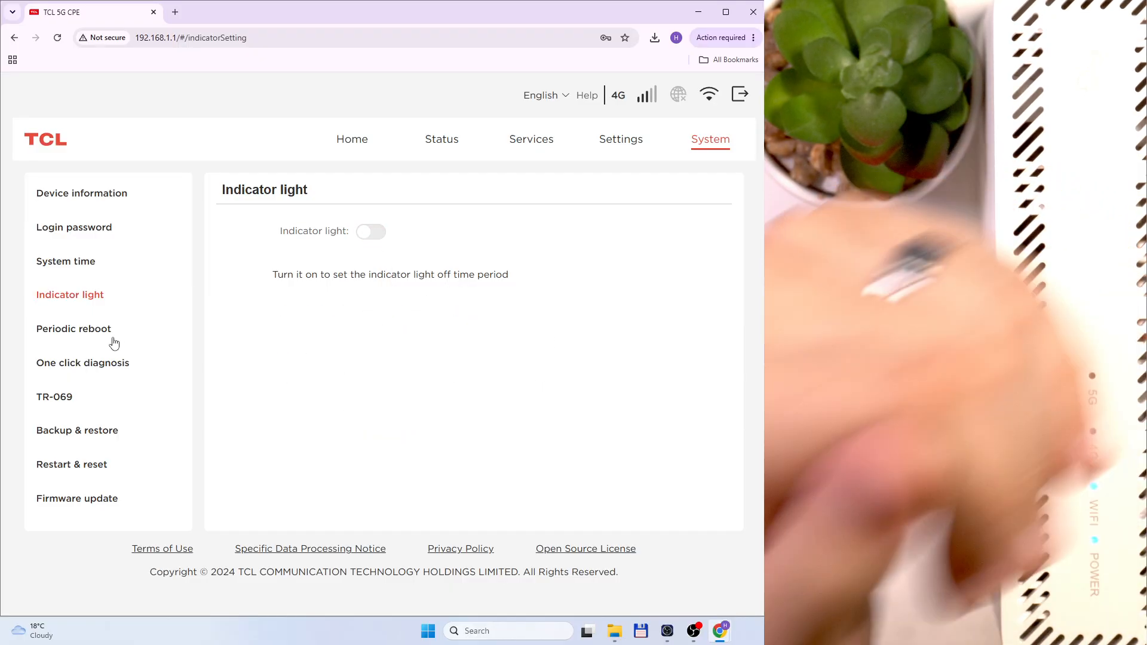
{"action": "left_click", "coordinate": [113, 338]}
{"action": "left_click", "coordinate": [84, 293]}
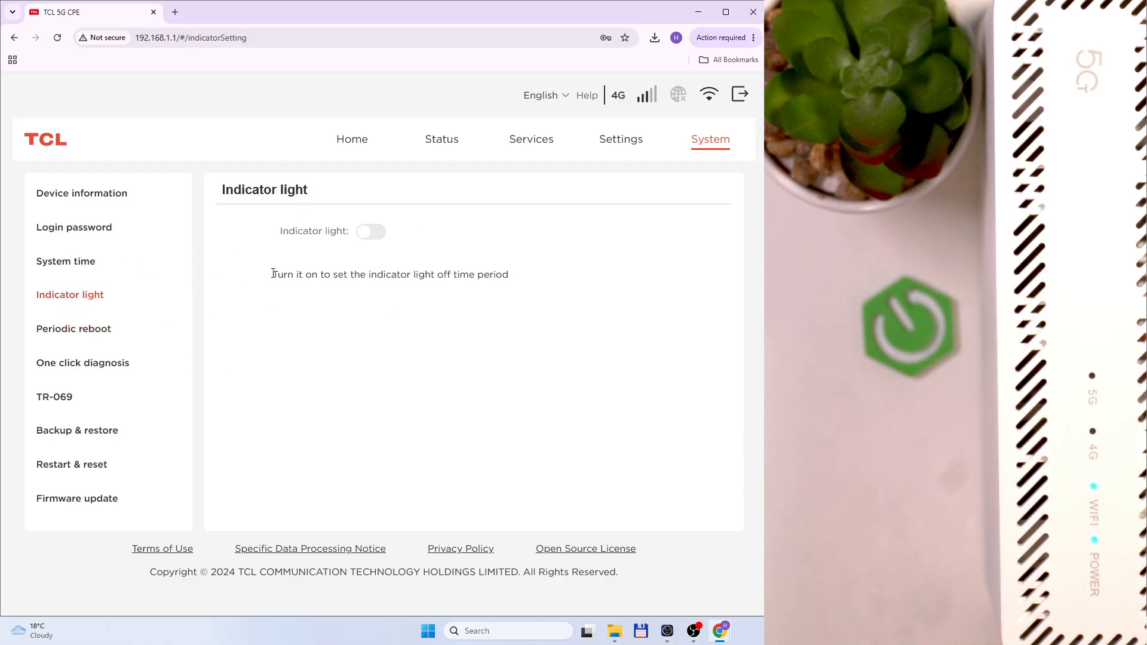
{"action": "left_click", "coordinate": [87, 330]}
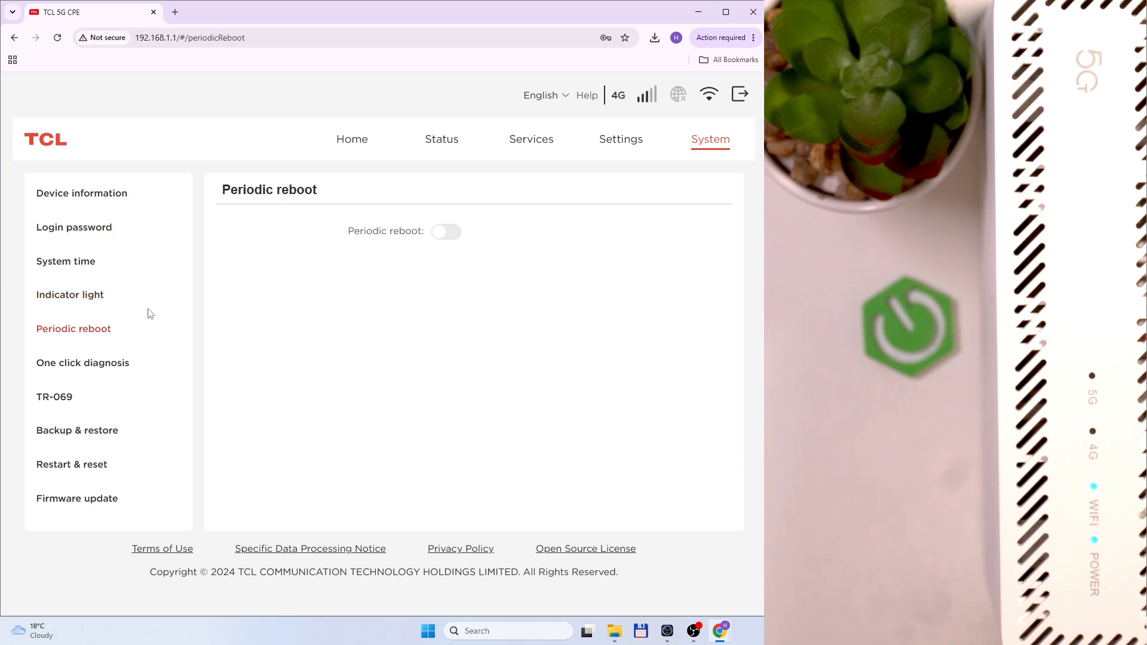
Turn periodic reboot on and leave the reboot hour at 02
{"action": "left_click", "coordinate": [447, 234]}
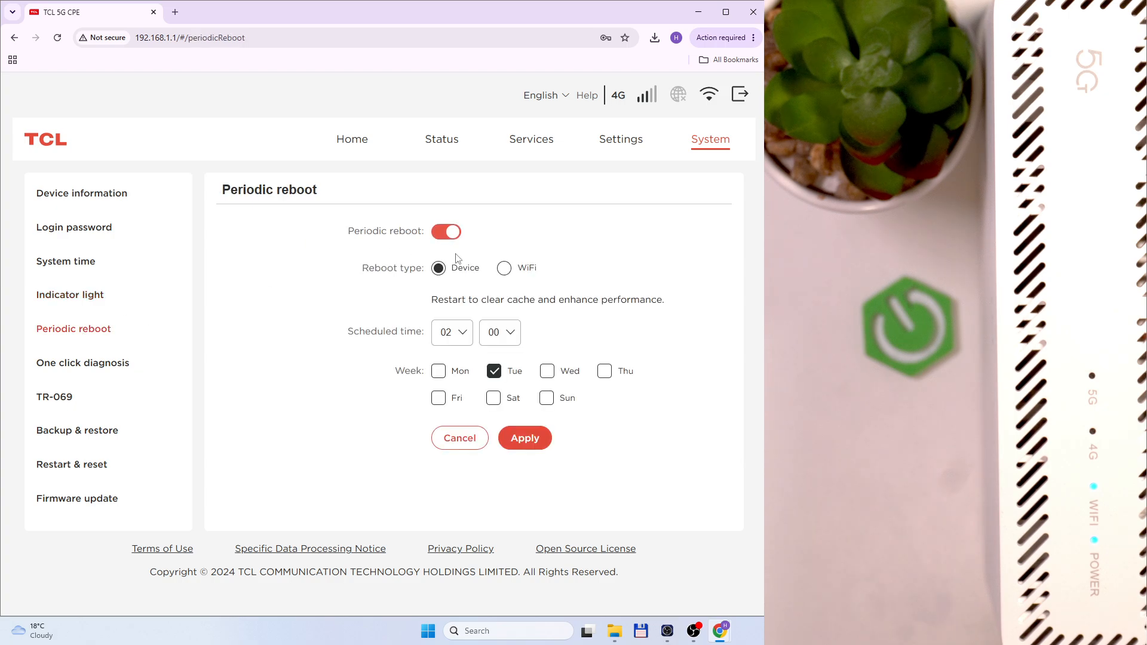
{"action": "left_click", "coordinate": [458, 332]}
{"action": "scroll", "coordinate": [448, 384], "scroll_direction": "down", "scroll_amount": 5}
{"action": "scroll", "coordinate": [448, 388], "scroll_direction": "down", "scroll_amount": 2}
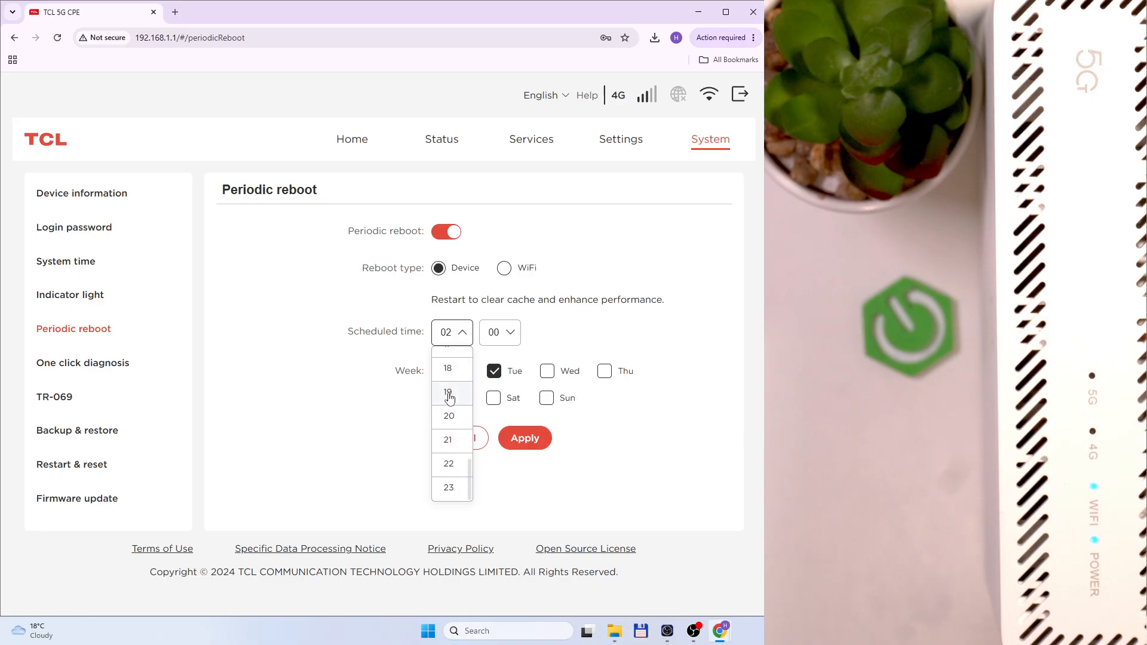
{"action": "scroll", "coordinate": [460, 454], "scroll_direction": "up", "scroll_amount": 8}
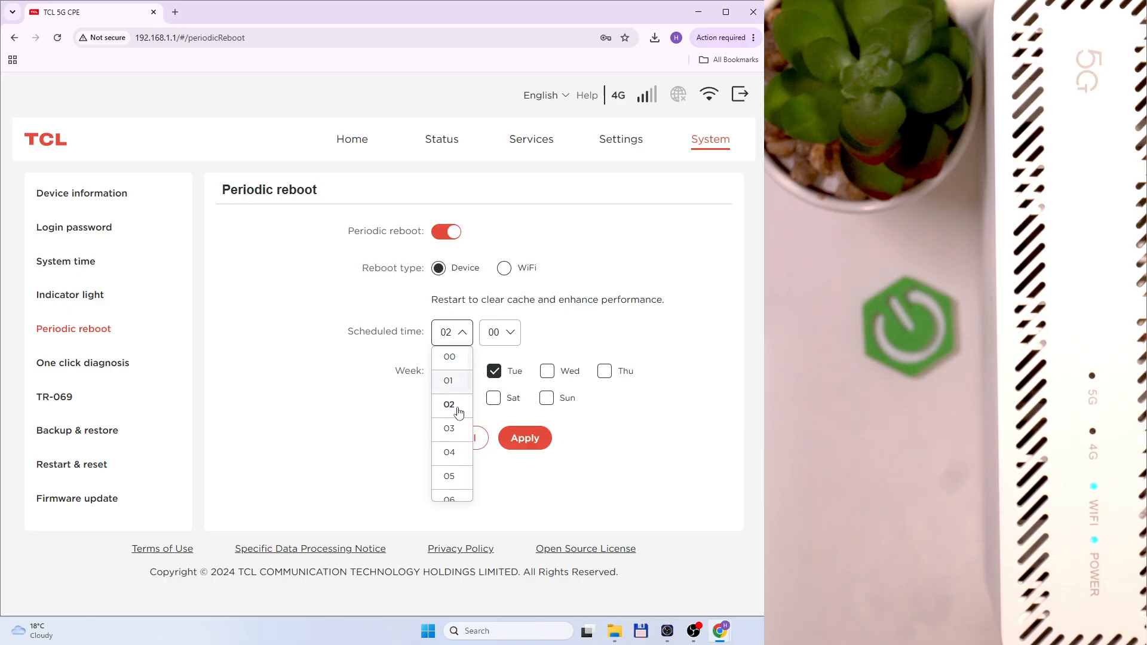
{"action": "left_click", "coordinate": [459, 411]}
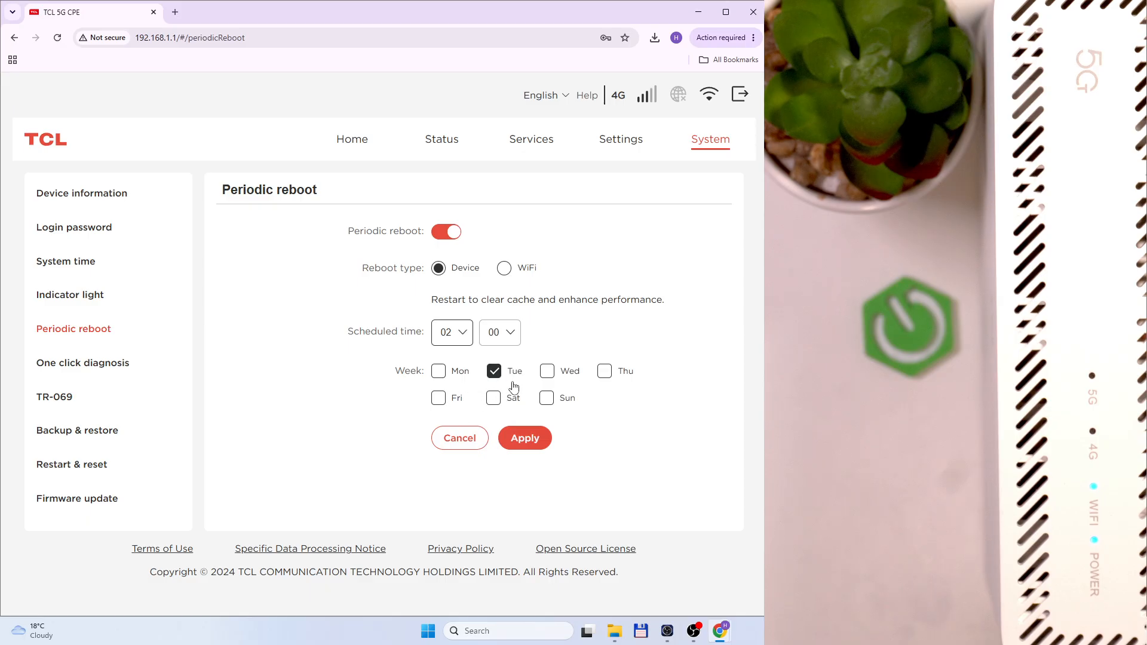
Toggle the Tuesday, Friday, Saturday and Sunday reboot days, then turn periodic reboot off
{"action": "left_click", "coordinate": [495, 373]}
{"action": "left_click", "coordinate": [447, 400]}
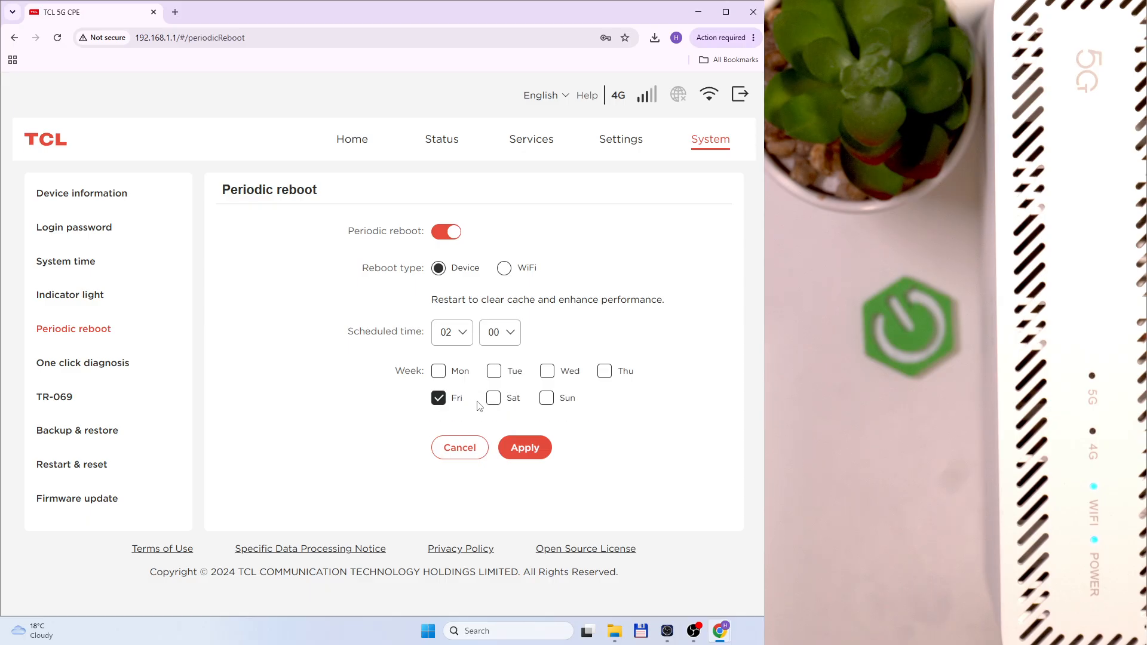
{"action": "left_click", "coordinate": [494, 399]}
{"action": "left_click", "coordinate": [546, 399]}
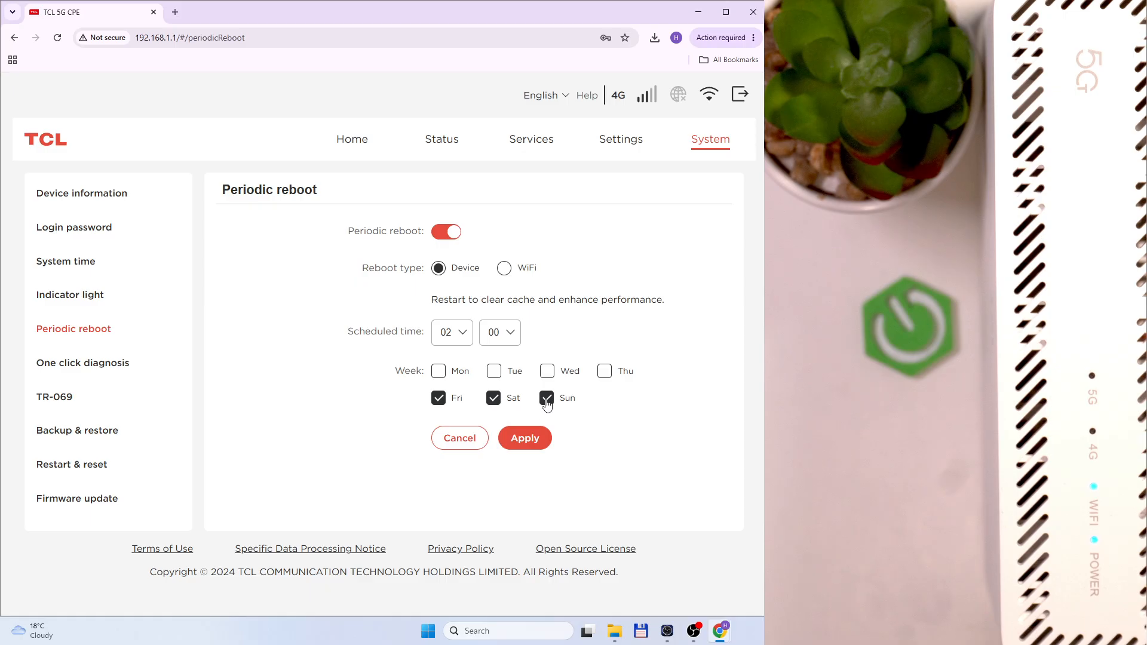
{"action": "left_click", "coordinate": [546, 399]}
{"action": "left_click", "coordinate": [494, 398]}
{"action": "left_click", "coordinate": [439, 398]}
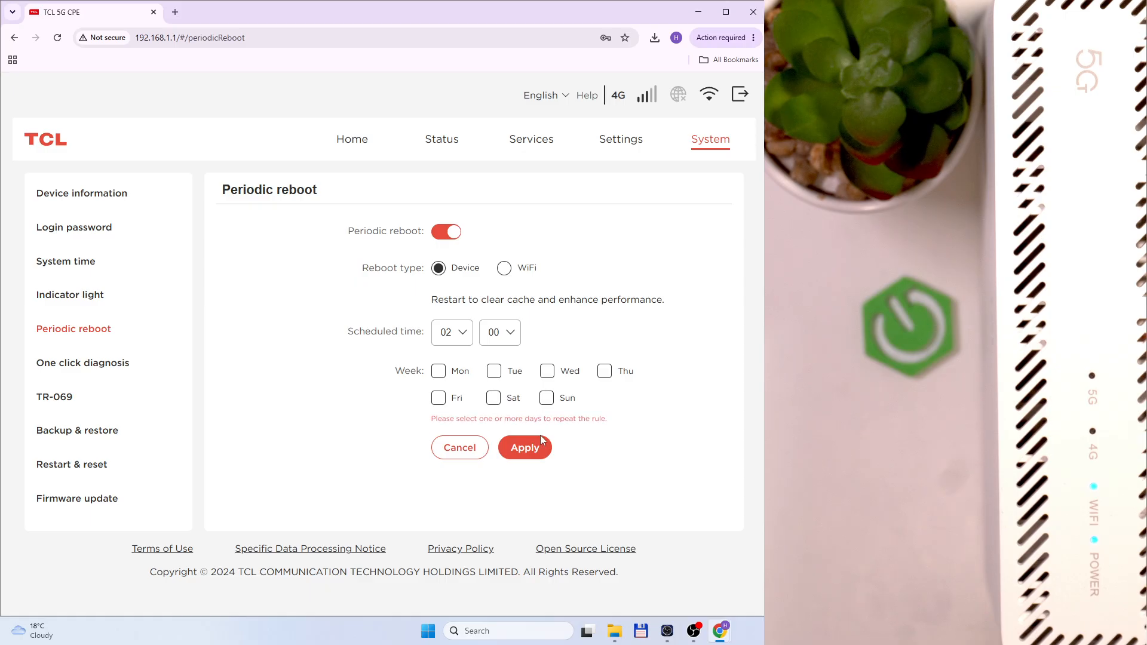
{"action": "left_click", "coordinate": [447, 232]}
{"action": "left_click", "coordinate": [87, 369]}
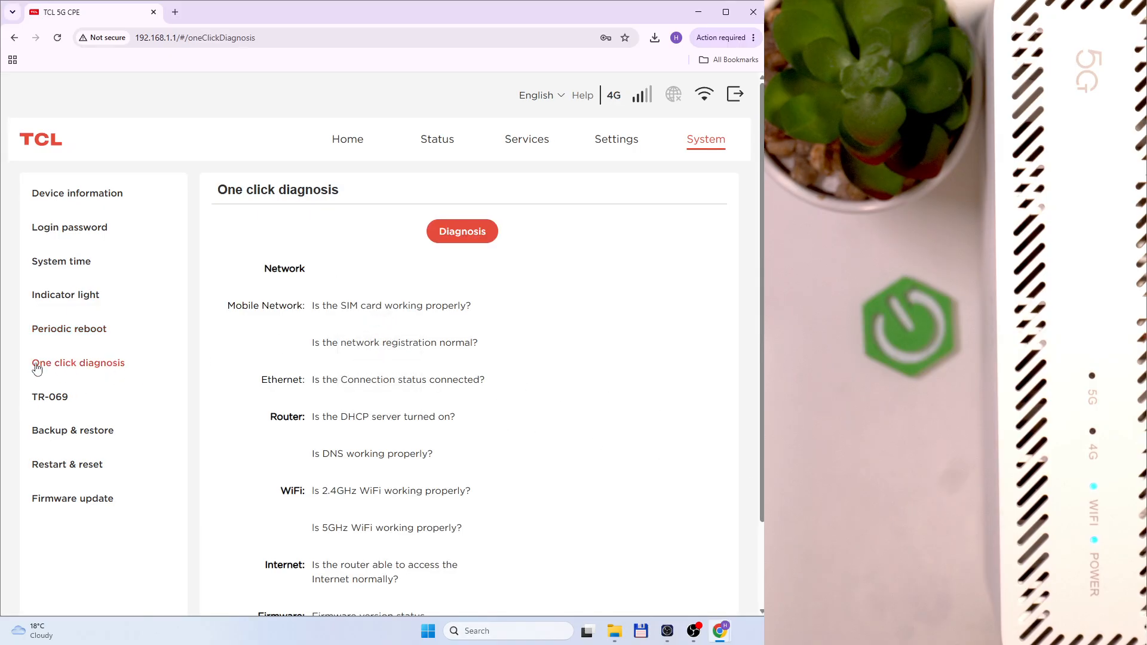
Run the one-click diagnosis and inspect the failed Ethernet check's hint about the WAN port
{"action": "left_click", "coordinate": [458, 242]}
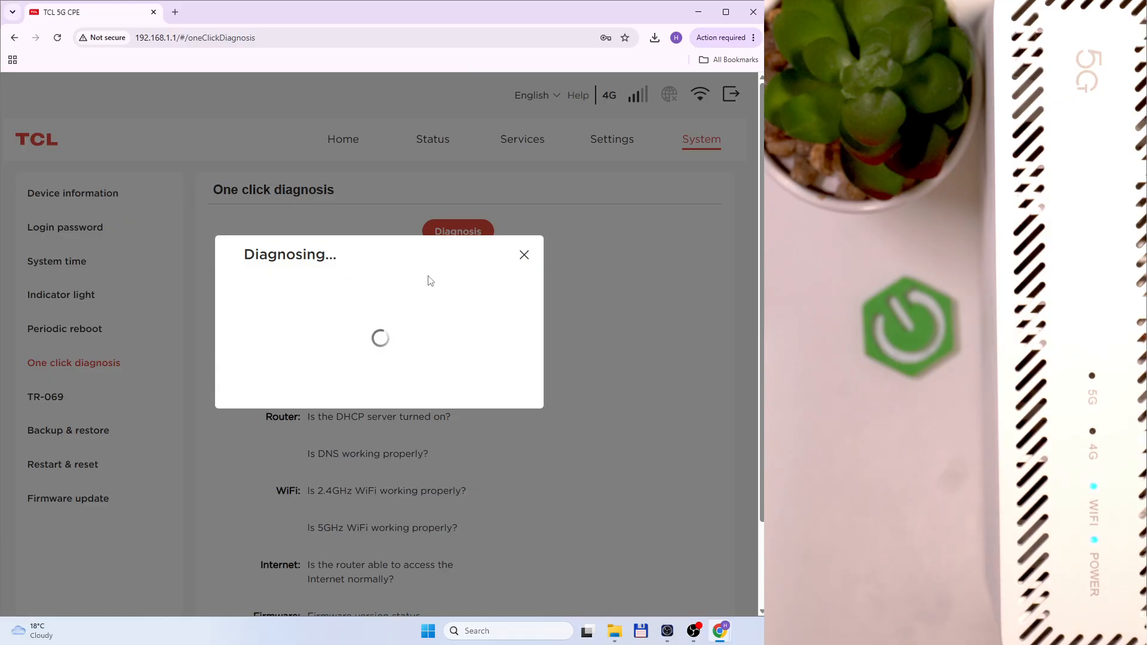
{"action": "scroll", "coordinate": [535, 336], "scroll_direction": "down", "scroll_amount": 2}
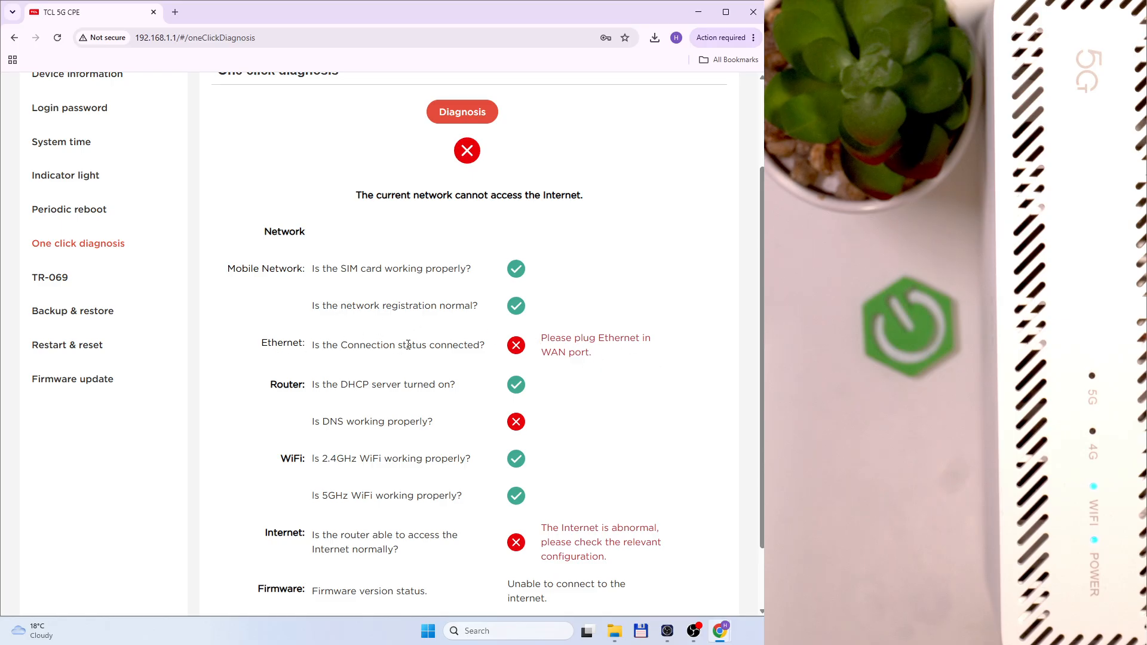
{"action": "left_click_drag", "start_coordinate": [357, 345], "coordinate": [604, 356]}
{"action": "left_click", "coordinate": [564, 342]}
{"action": "left_click", "coordinate": [571, 380]}
Review the Internet check's error message, then go to the TR-069 settings
{"action": "scroll", "coordinate": [569, 431], "scroll_direction": "down", "scroll_amount": 2}
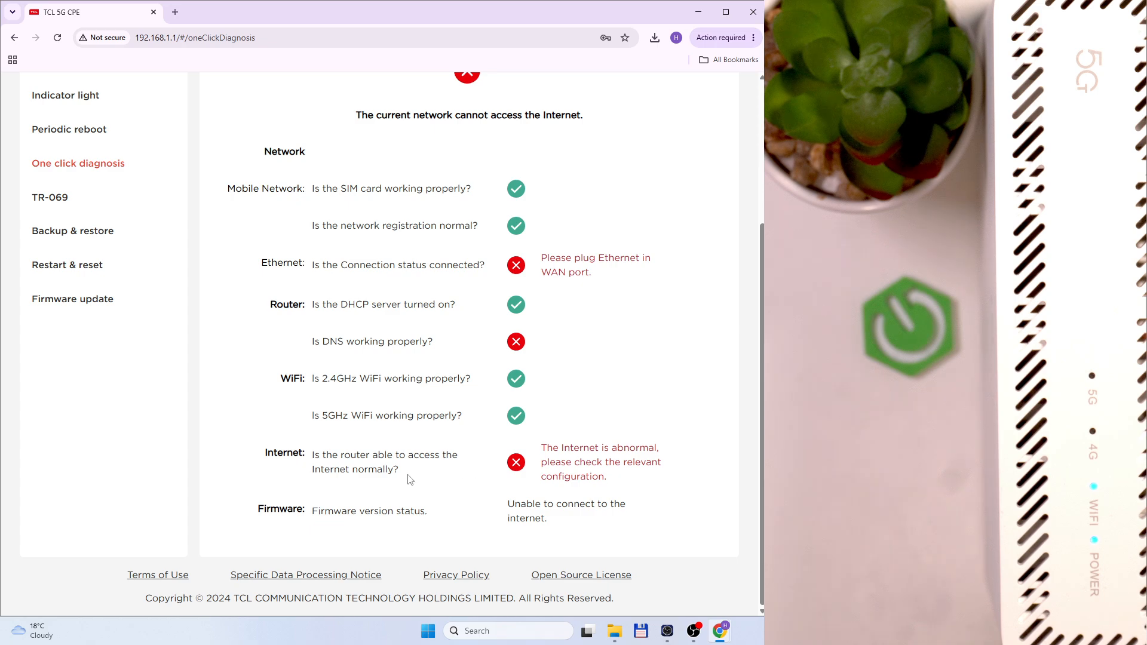
{"action": "left_click_drag", "start_coordinate": [545, 443], "coordinate": [630, 482]}
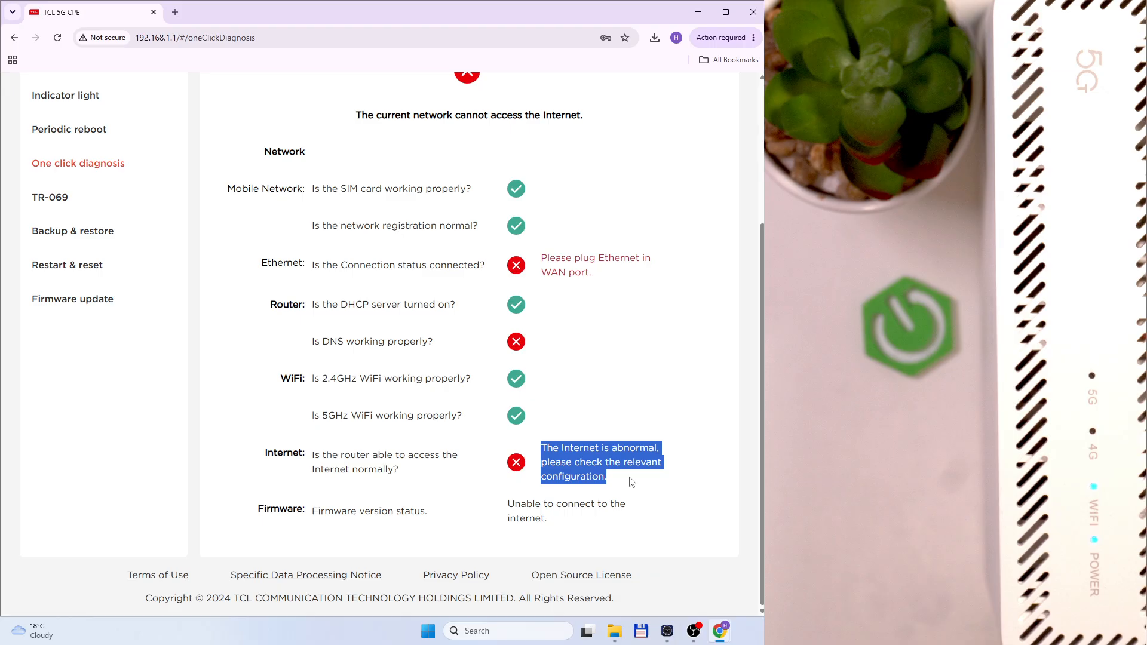
{"action": "left_click", "coordinate": [575, 481]}
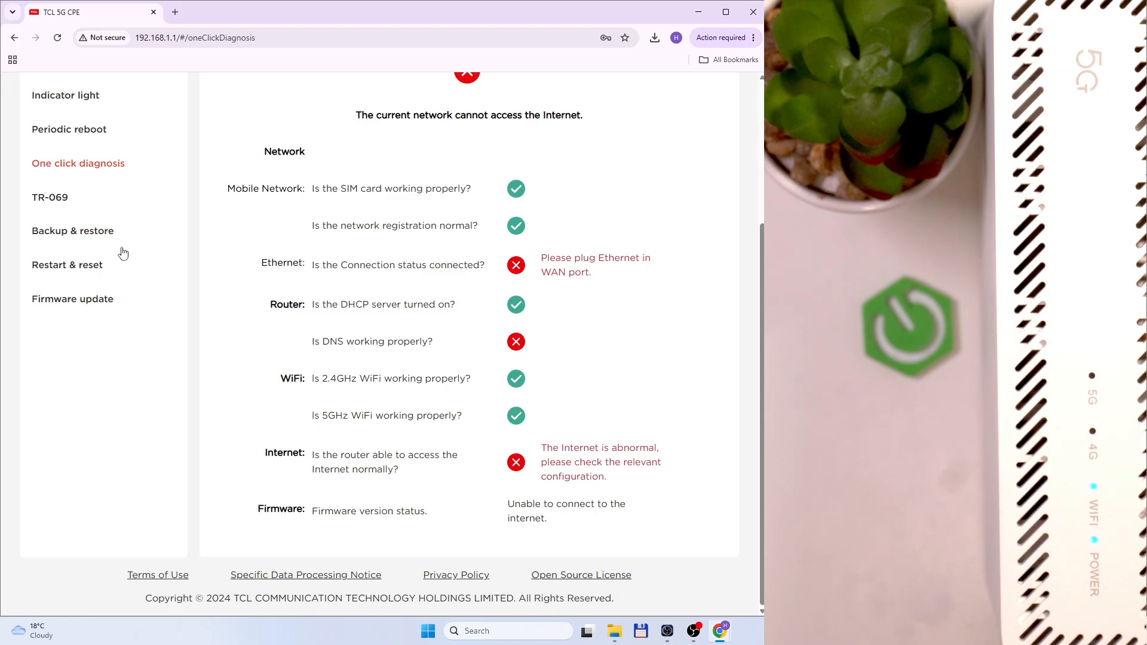
{"action": "scroll", "coordinate": [353, 307], "scroll_direction": "up", "scroll_amount": 3}
{"action": "scroll", "coordinate": [598, 449], "scroll_direction": "down", "scroll_amount": 2}
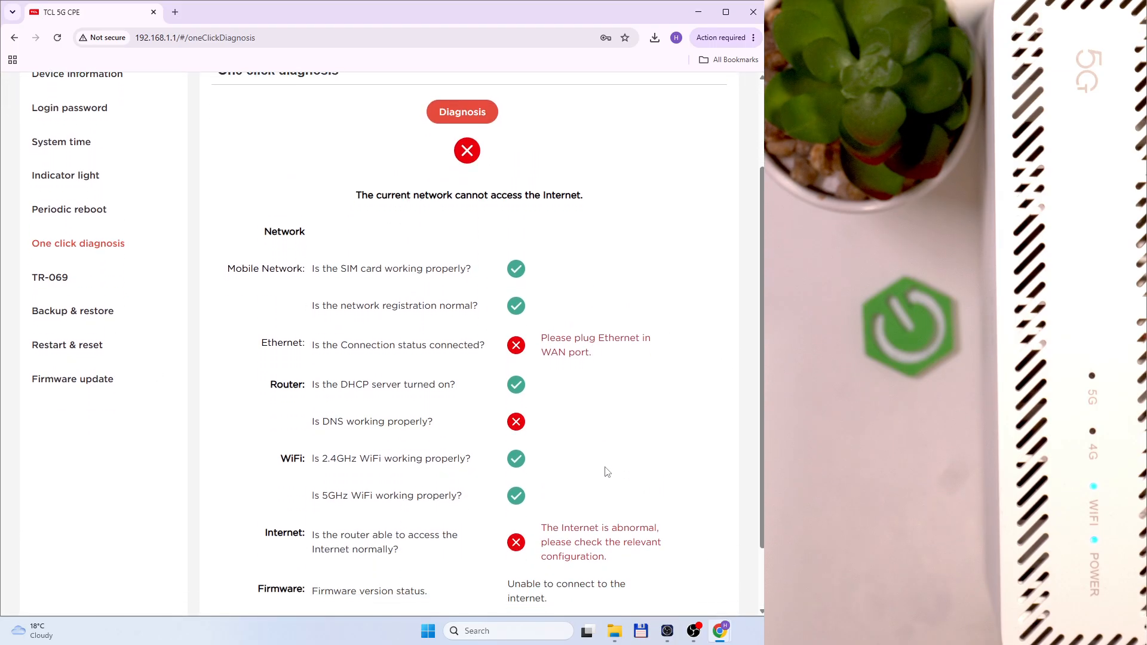
{"action": "scroll", "coordinate": [606, 473], "scroll_direction": "up", "scroll_amount": 2}
{"action": "left_click", "coordinate": [63, 399]}
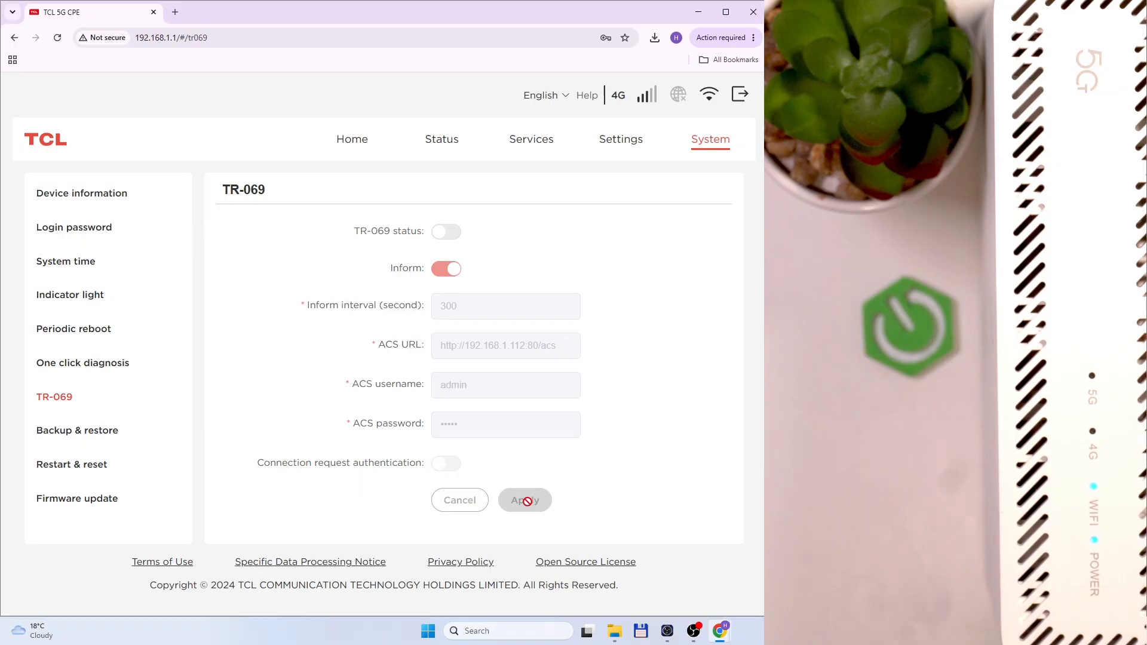
Download a backup of the current device settings and keep the blocked download
{"action": "left_click", "coordinate": [99, 431]}
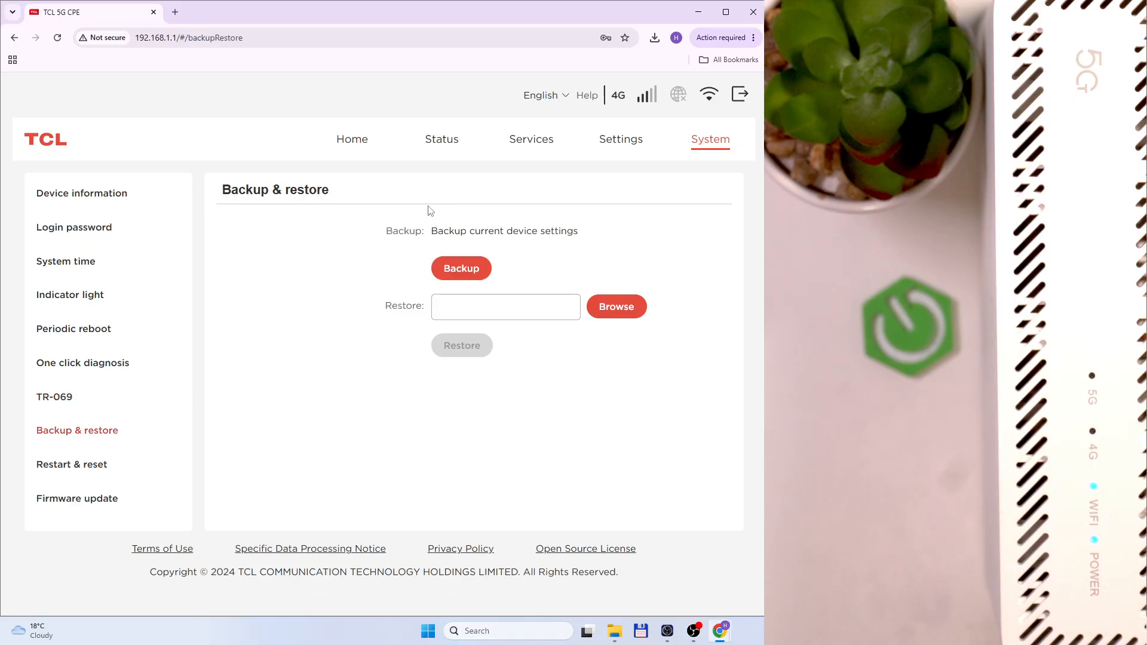
{"action": "left_click", "coordinate": [461, 265]}
{"action": "left_click", "coordinate": [614, 65]}
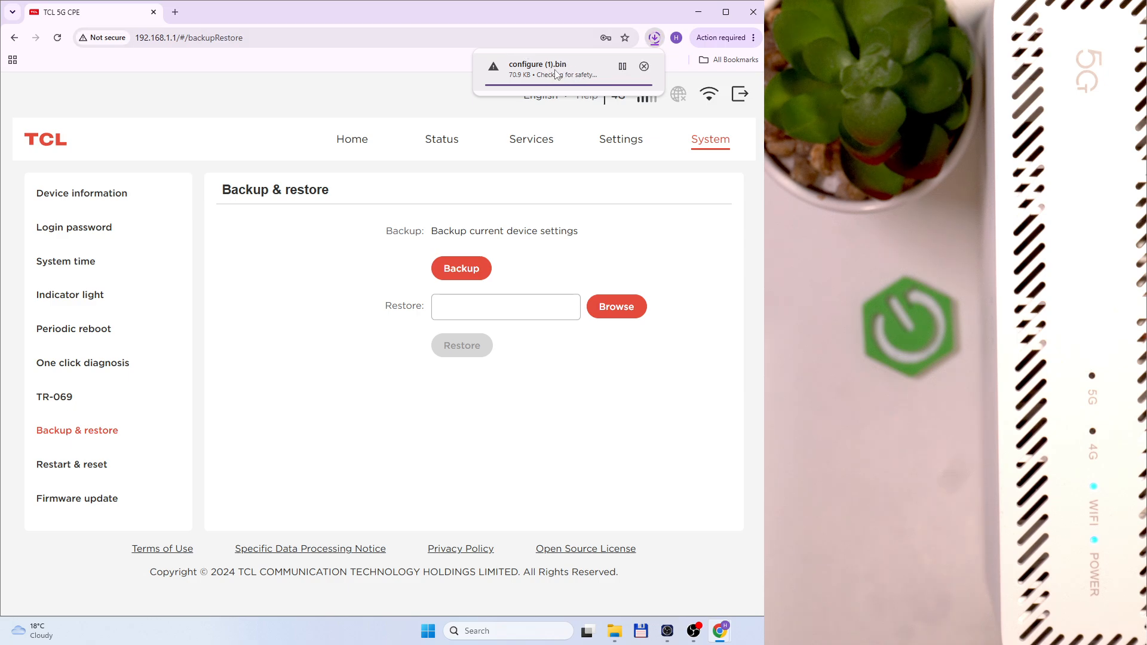
Load configure.bin from Downloads as the restore file, then go to Restart & reset
{"action": "left_click", "coordinate": [630, 308]}
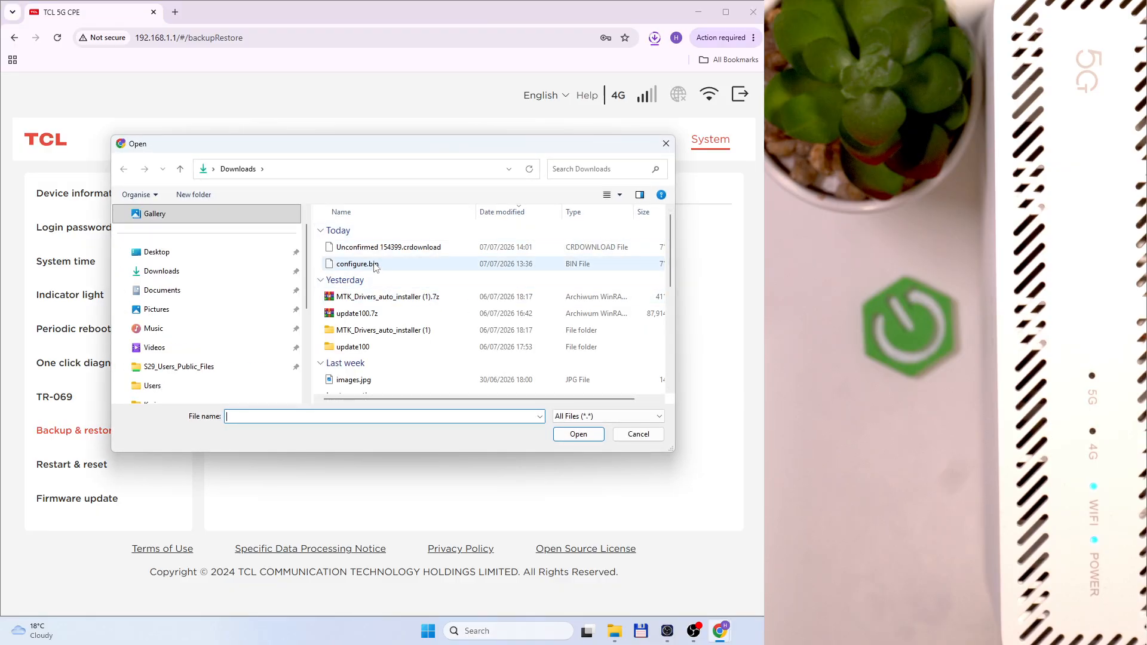
{"action": "left_click", "coordinate": [373, 265]}
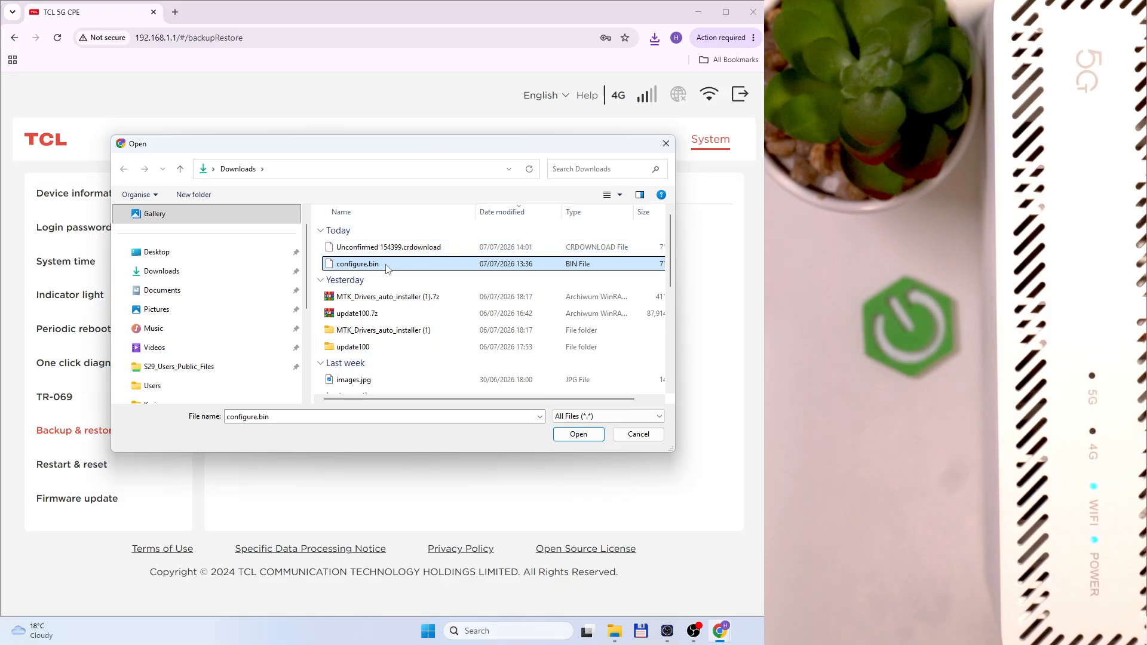
{"action": "left_click", "coordinate": [577, 434]}
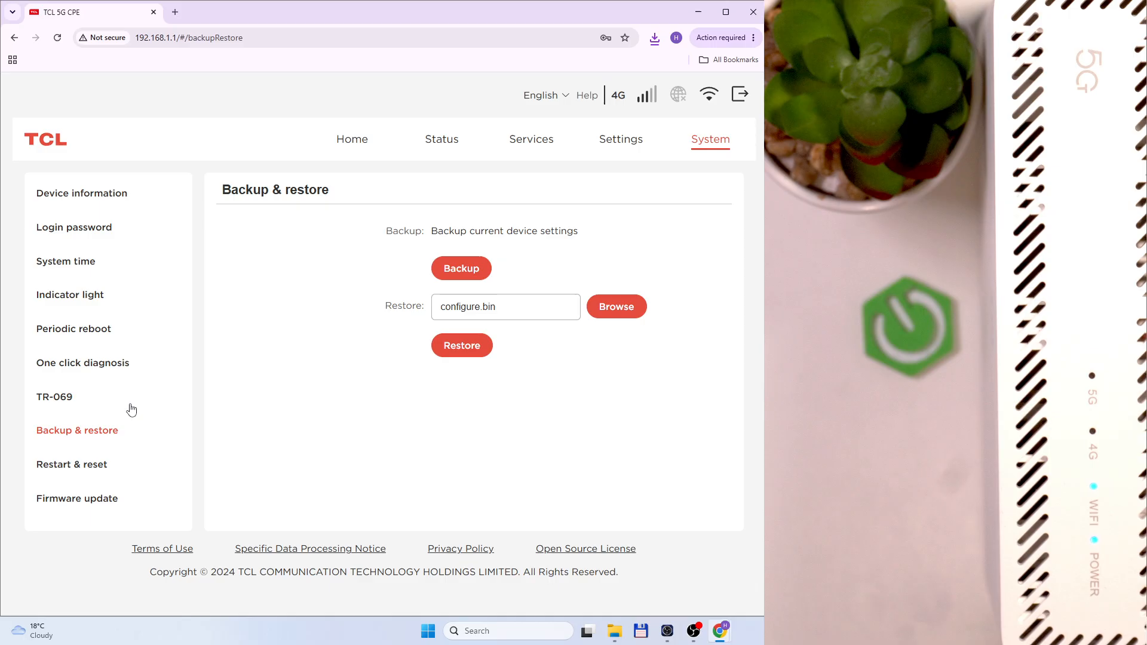
{"action": "left_click", "coordinate": [91, 468]}
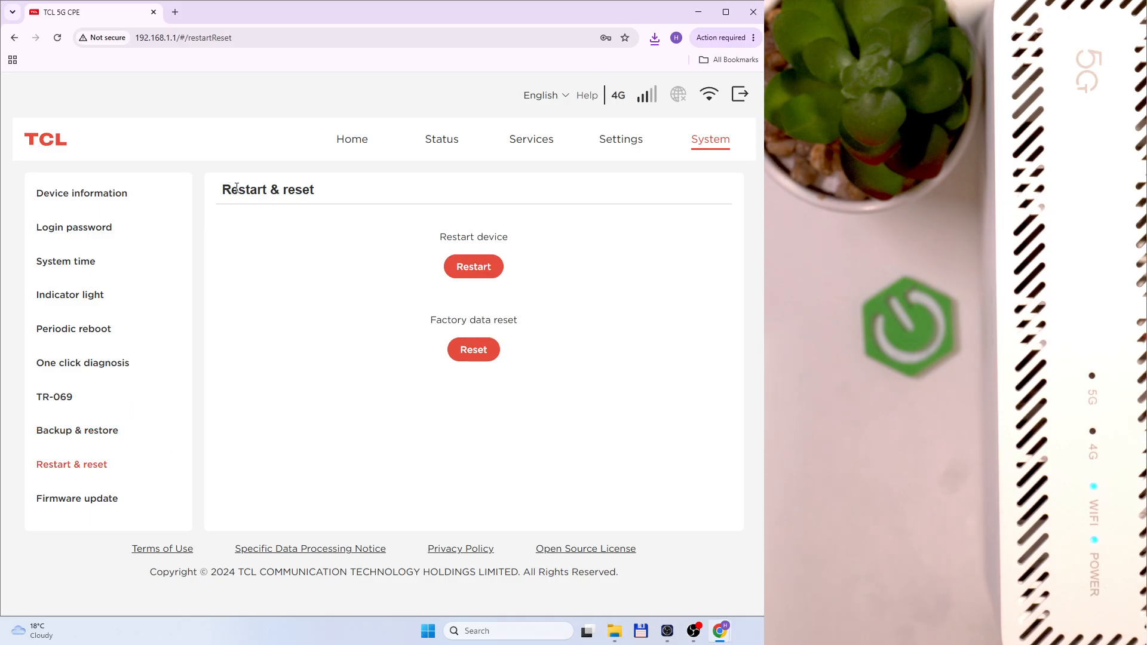
Look over the Restart and Reset options, then view Firmware update showing version HH515L_GK_02.00_05
{"action": "left_click_drag", "start_coordinate": [237, 188], "coordinate": [352, 193]}
{"action": "left_click", "coordinate": [301, 209]}
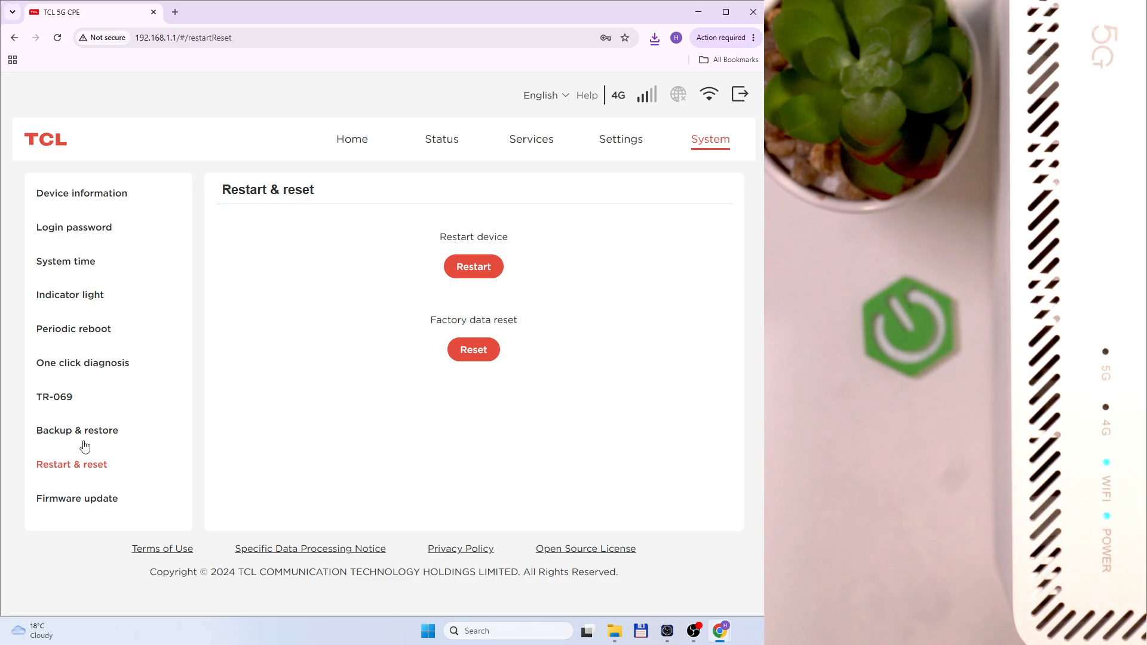
{"action": "left_click", "coordinate": [83, 500]}
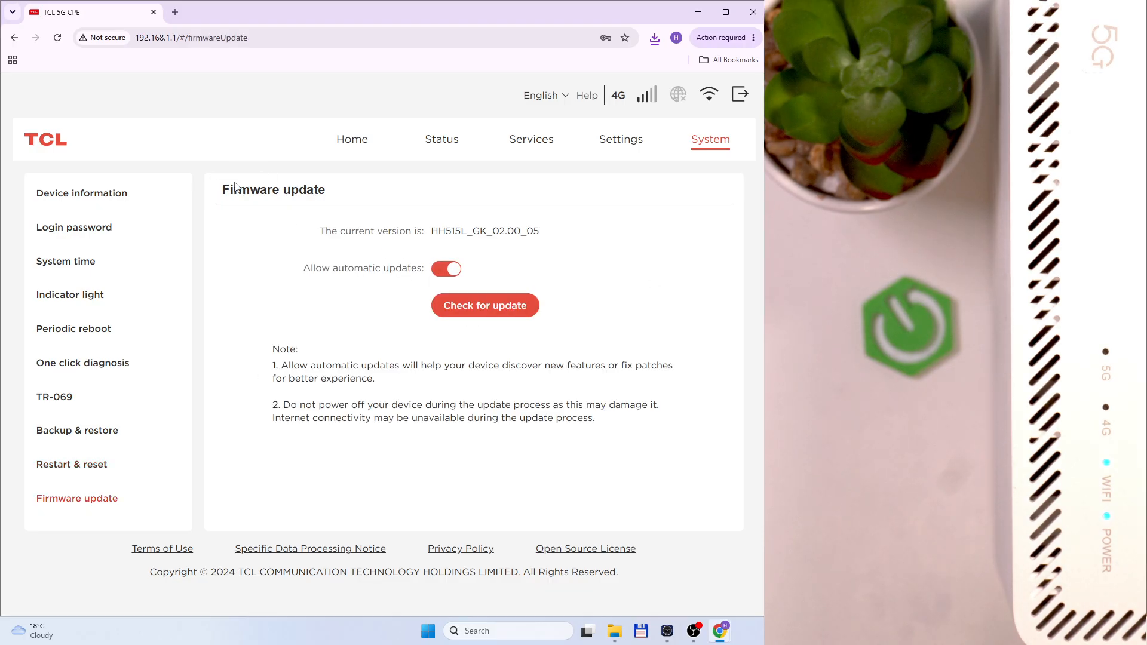